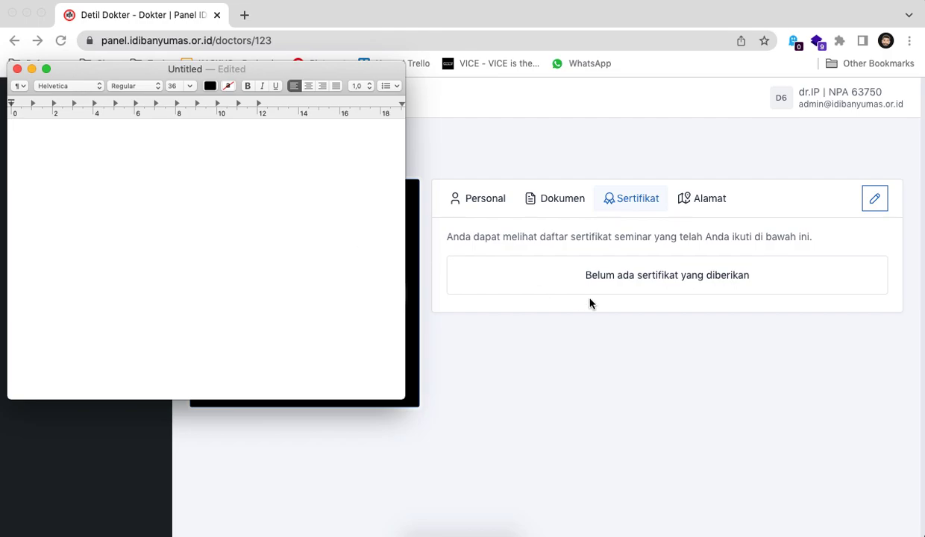
Switch back to the browser and open the list of all posts (Pos) in the admin panel.
{"action": "left_click", "coordinate": [571, 291]}
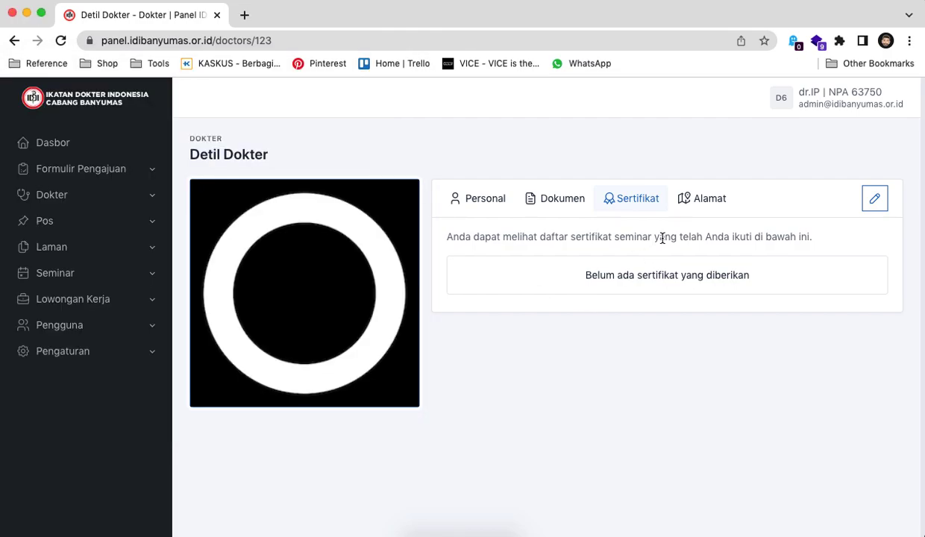
{"action": "left_click", "coordinate": [155, 219]}
{"action": "left_click", "coordinate": [147, 244]}
In the text note, write "4. Fitur Pos. Digunakan untuk keperluan update konten yang nantinya akan ditampilkan secara otomatis pada situs utama IDI Banyumas".
{"action": "key", "text": "ctrl+Up"}
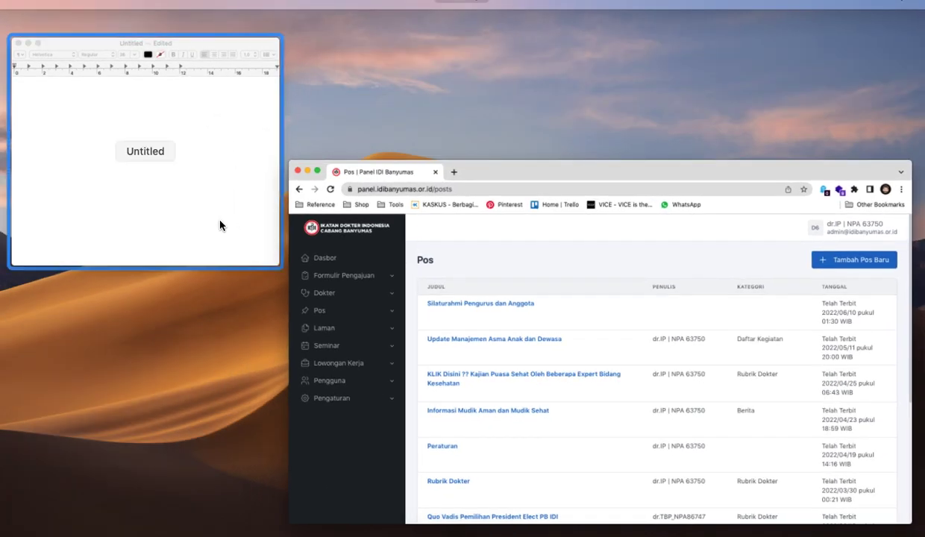
{"action": "left_click", "coordinate": [220, 223]}
{"action": "type", "text": "4. Fitur Pos"}
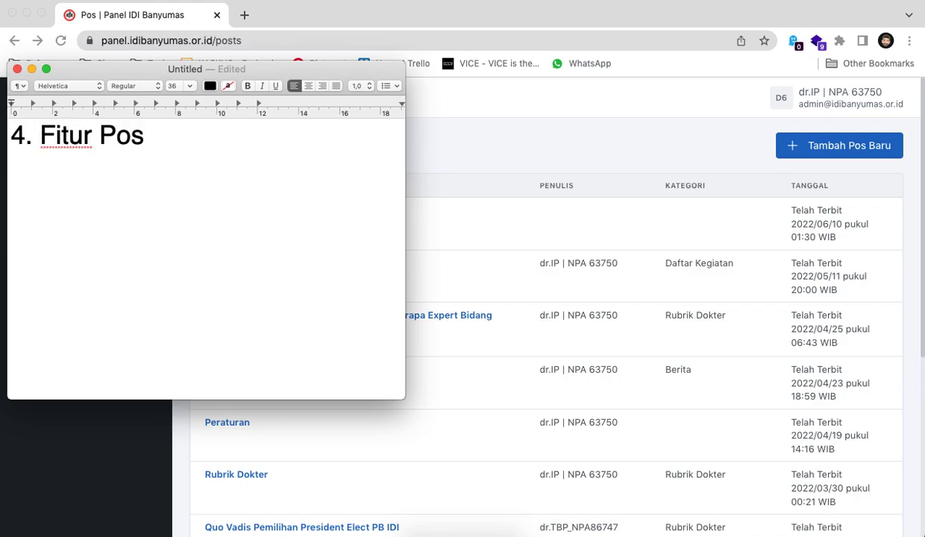
{"action": "type", "text": ". Digunakan "}
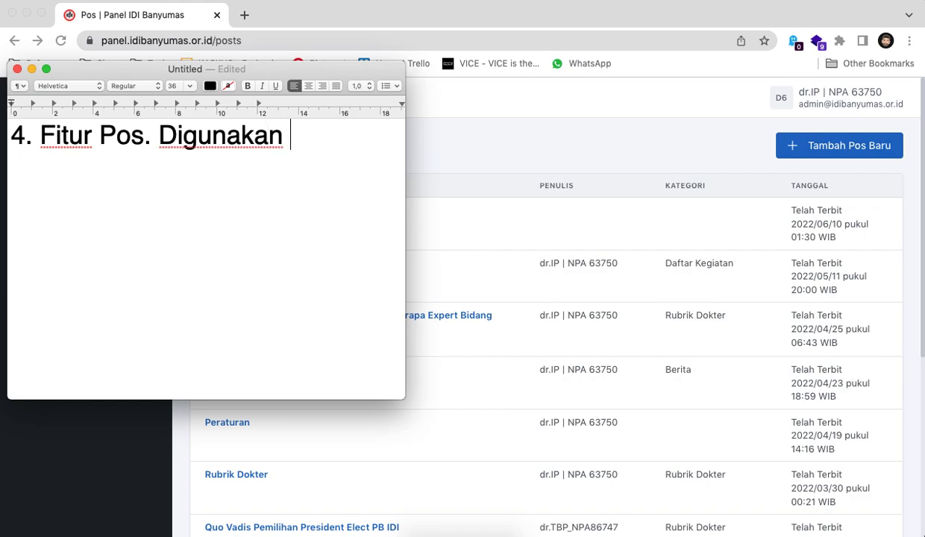
{"action": "type", "text": "untuk keperluan "}
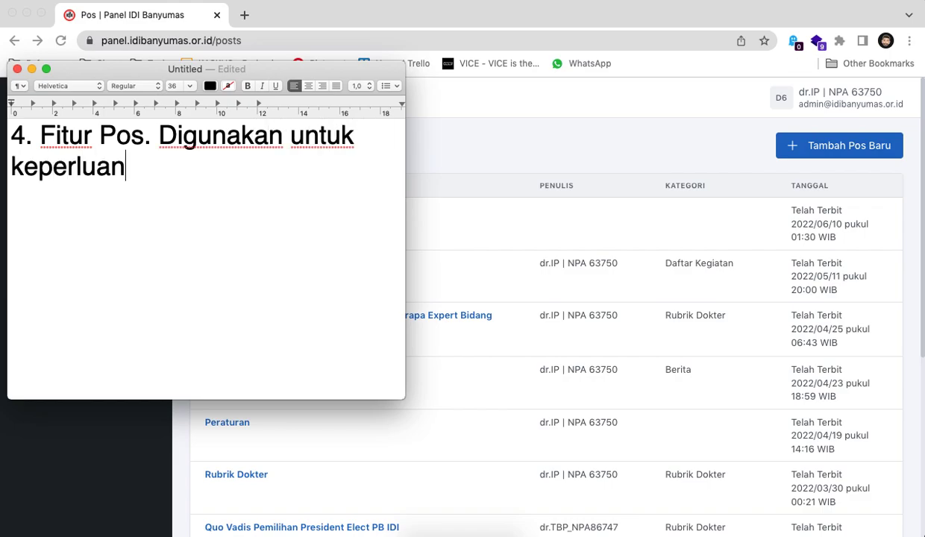
{"action": "type", "text": "update konteny"}
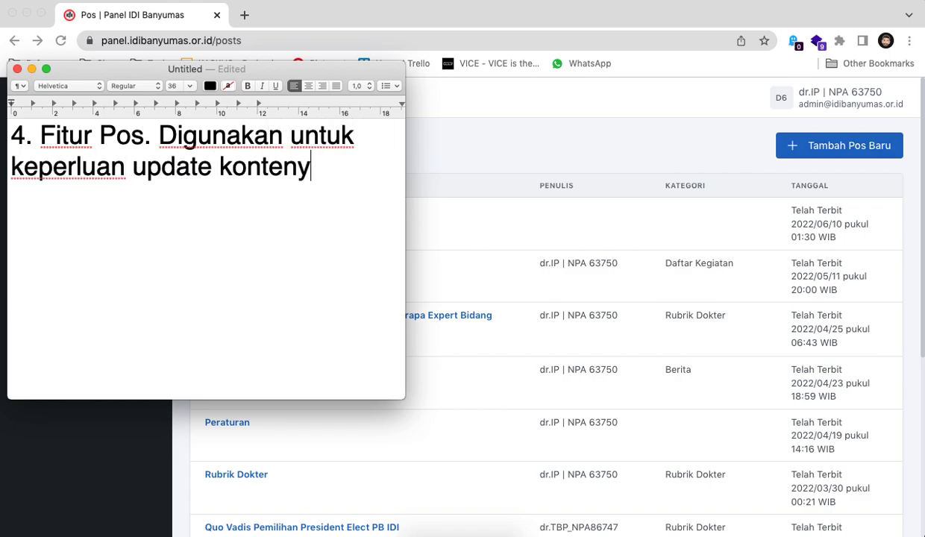
{"action": "key", "text": "BackSpace"}
{"action": "type", "text": "yang n"}
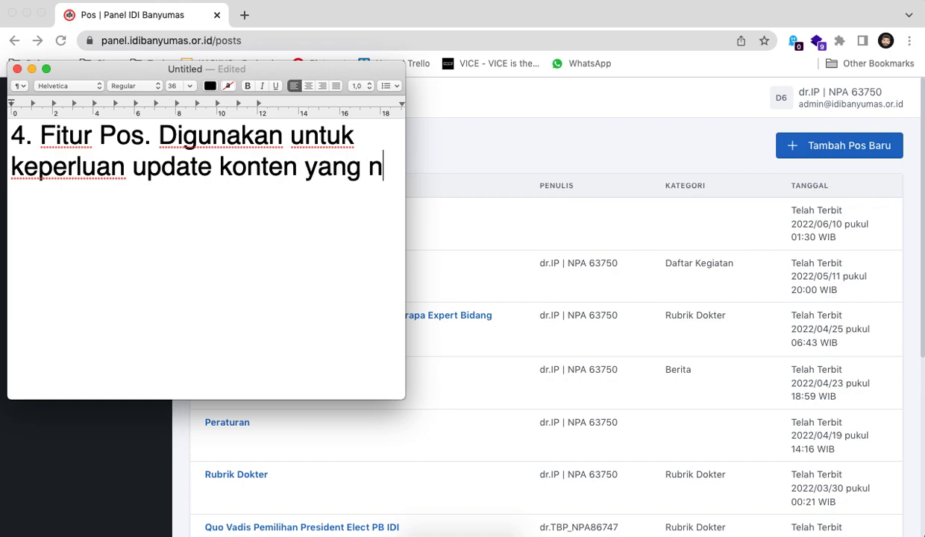
{"action": "type", "text": "antinya akan di"}
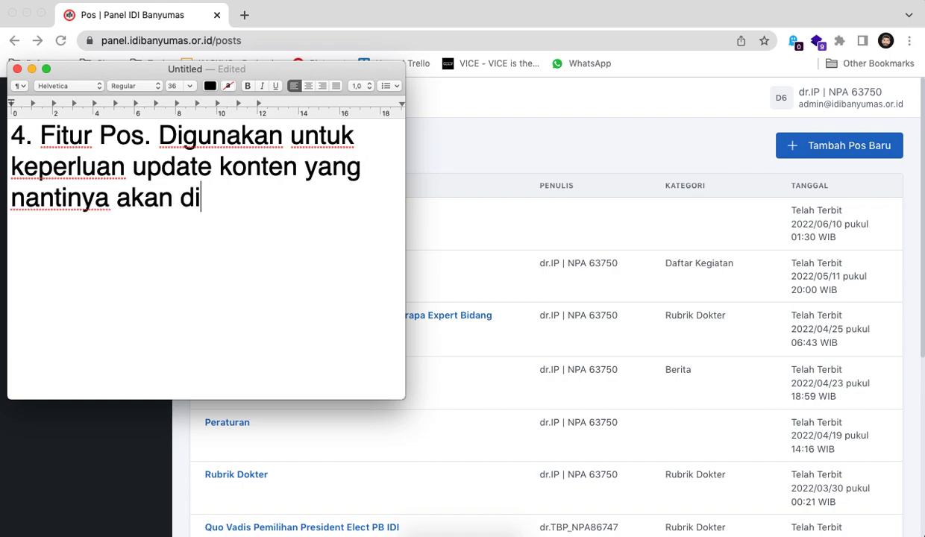
{"action": "type", "text": "tampilkan secara "}
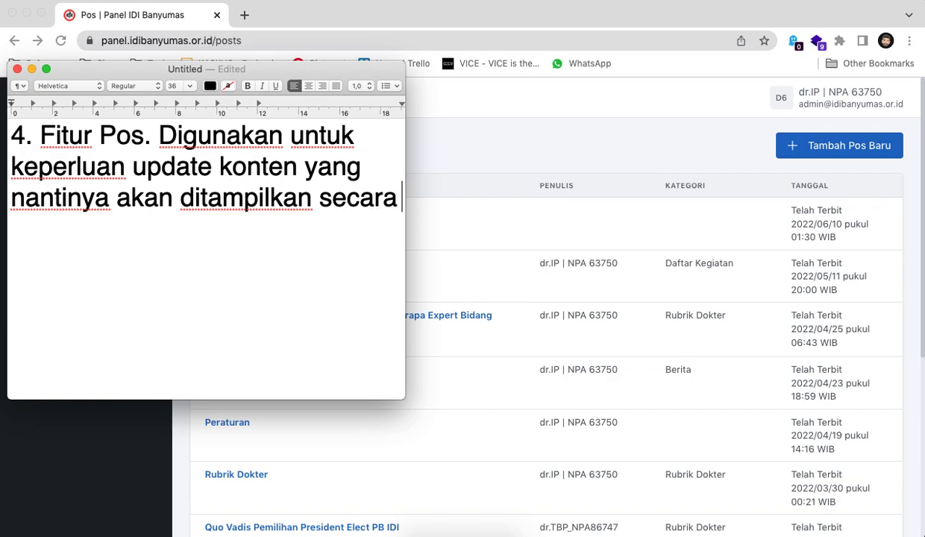
{"action": "type", "text": "otomatis pada "}
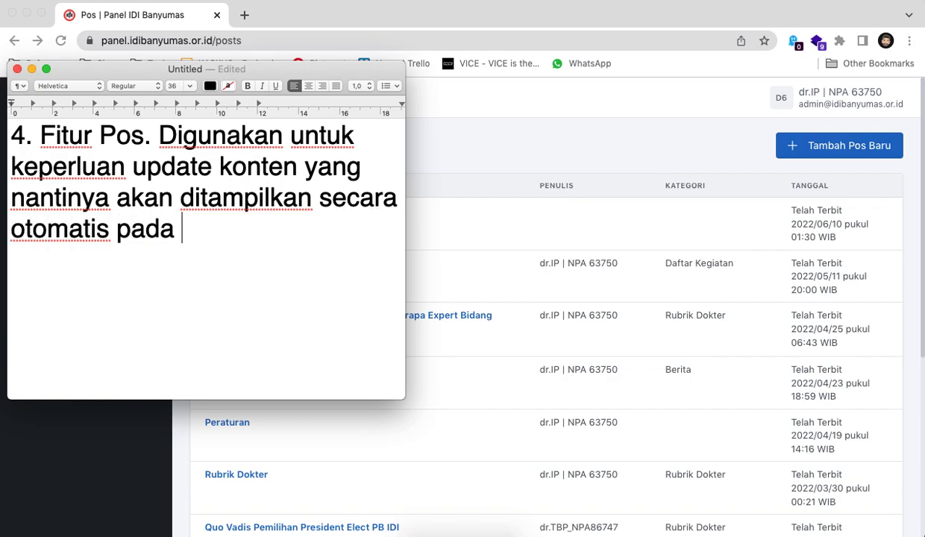
{"action": "type", "text": "situs "}
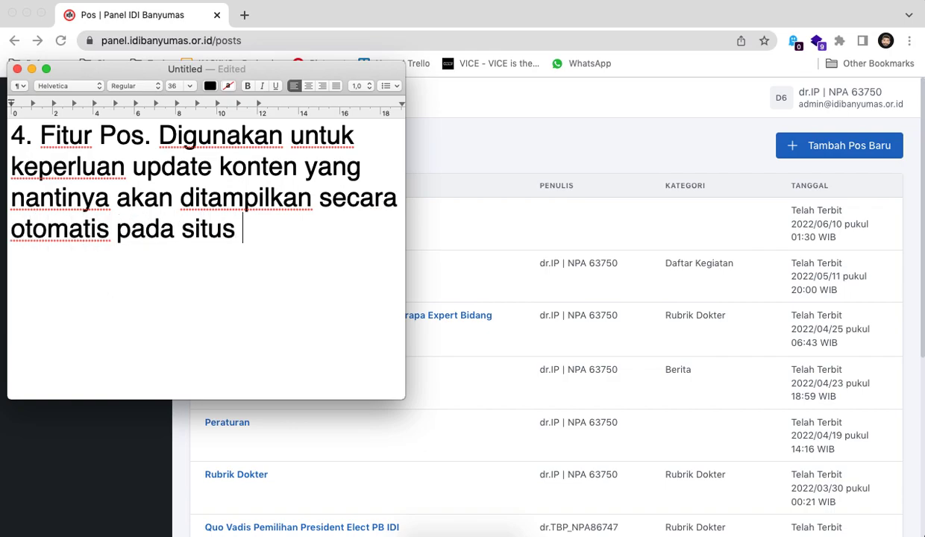
{"action": "type", "text": "utama IDI Banyumas"}
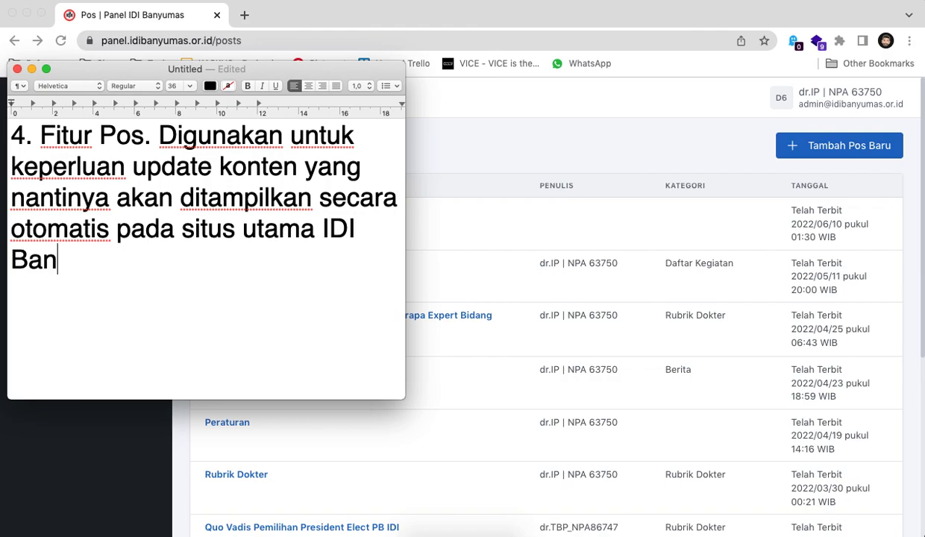
Return to the browser and open the main site idibanyumas.or.id in a new tab.
{"action": "left_click", "coordinate": [465, 156]}
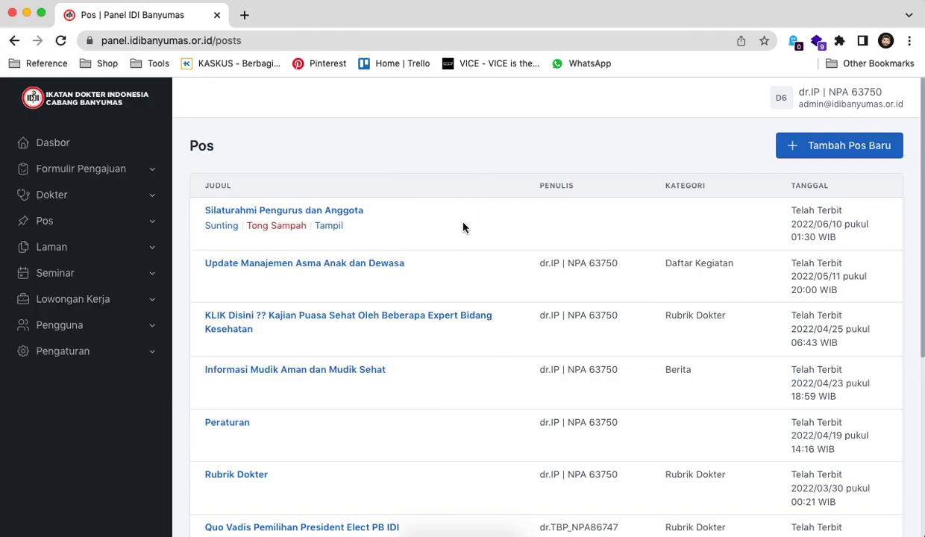
{"action": "left_click", "coordinate": [243, 15]}
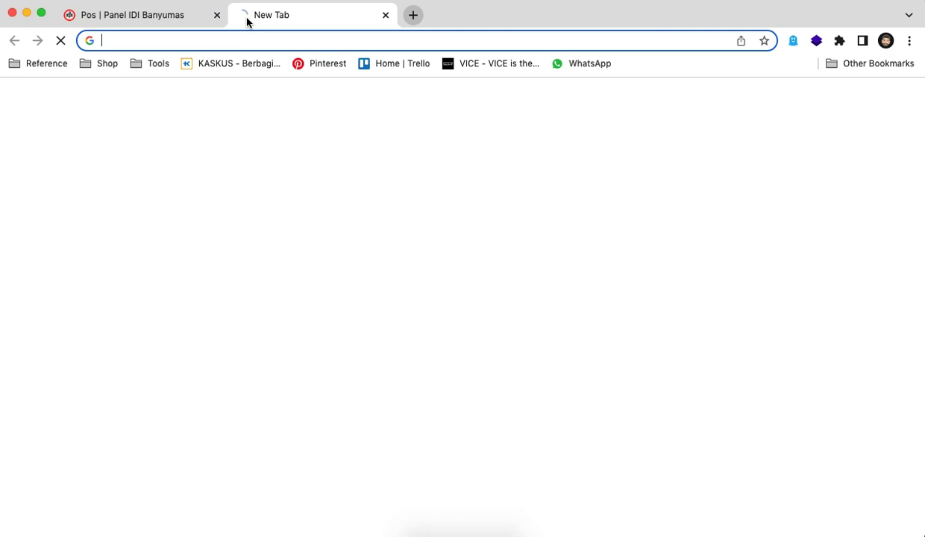
{"action": "type", "text": "idibanyumas"}
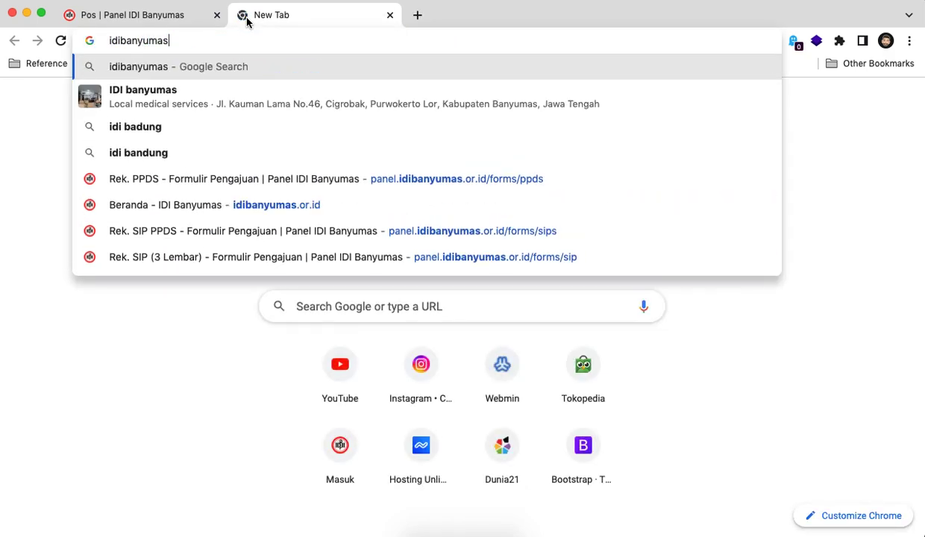
{"action": "key", "text": "Return"}
{"action": "left_click", "coordinate": [267, 40]}
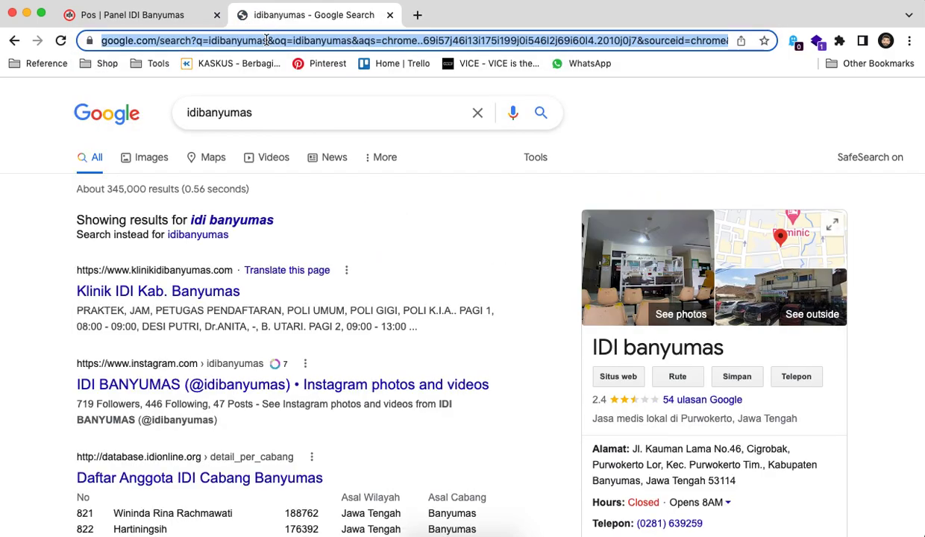
{"action": "type", "text": "idibanyumas.or.id"}
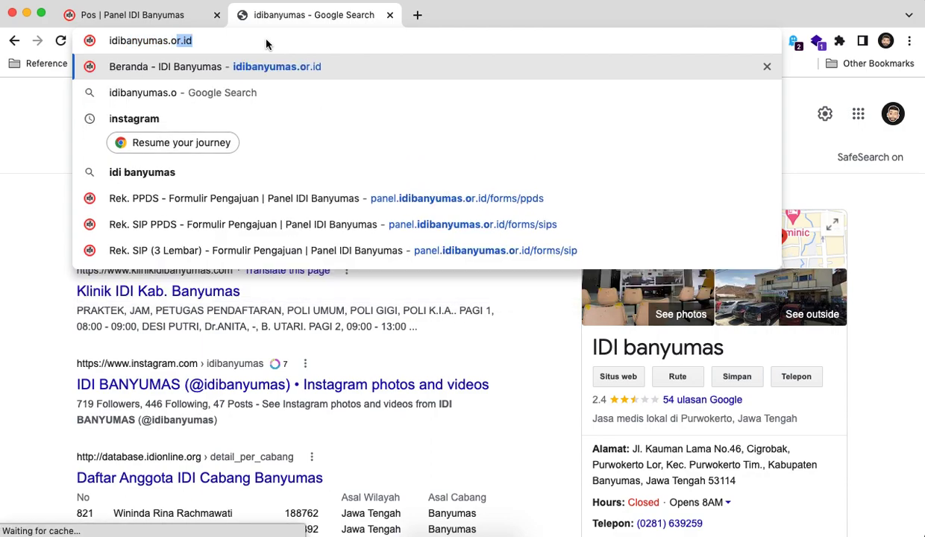
{"action": "key", "text": "Return"}
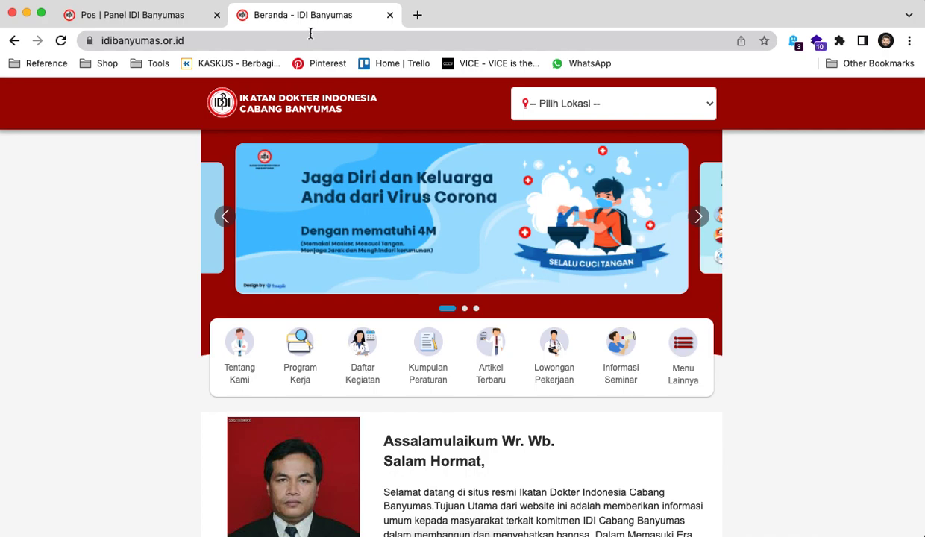
Open the full list of articles from the home page's Artikel Terbaru section and look through it.
{"action": "scroll", "coordinate": [333, 218], "scroll_direction": "down", "scroll_amount": 10}
{"action": "scroll", "coordinate": [333, 218], "scroll_direction": "down", "scroll_amount": 10}
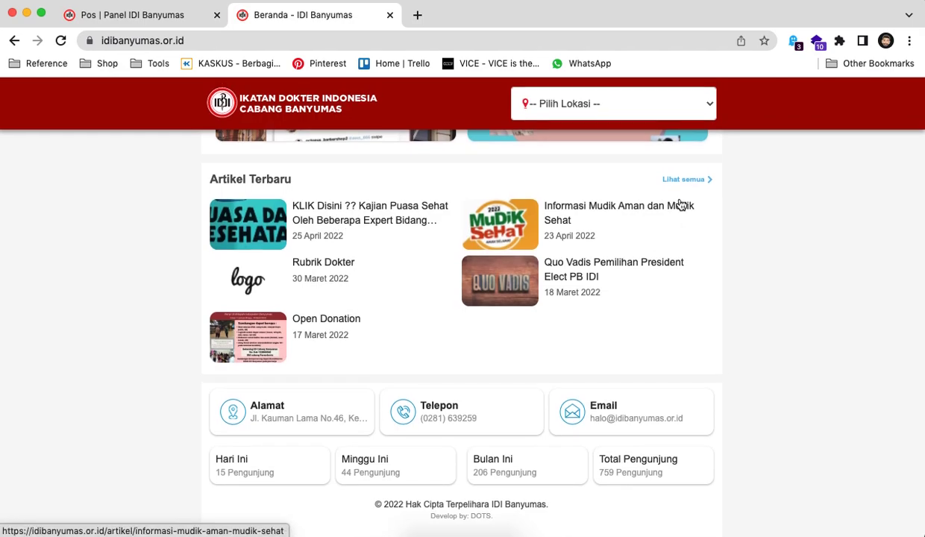
{"action": "left_click", "coordinate": [694, 181]}
{"action": "scroll", "coordinate": [516, 222], "scroll_direction": "down", "scroll_amount": 1}
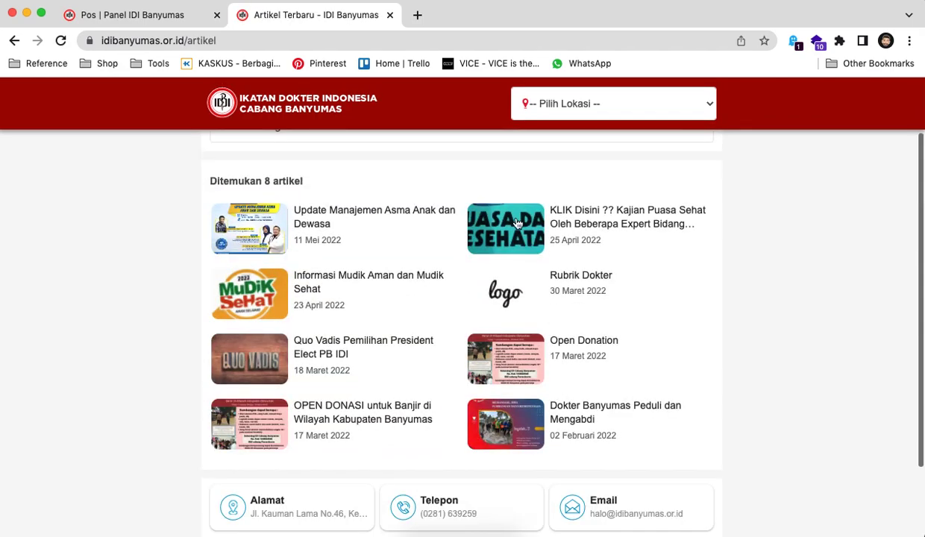
Switch to the text note and replace its content with "Berikut saya contohkan cara pengisian data pos baru.".
{"action": "key", "text": "ctrl+Up"}
{"action": "left_click", "coordinate": [256, 149]}
{"action": "key", "text": "super+a"}
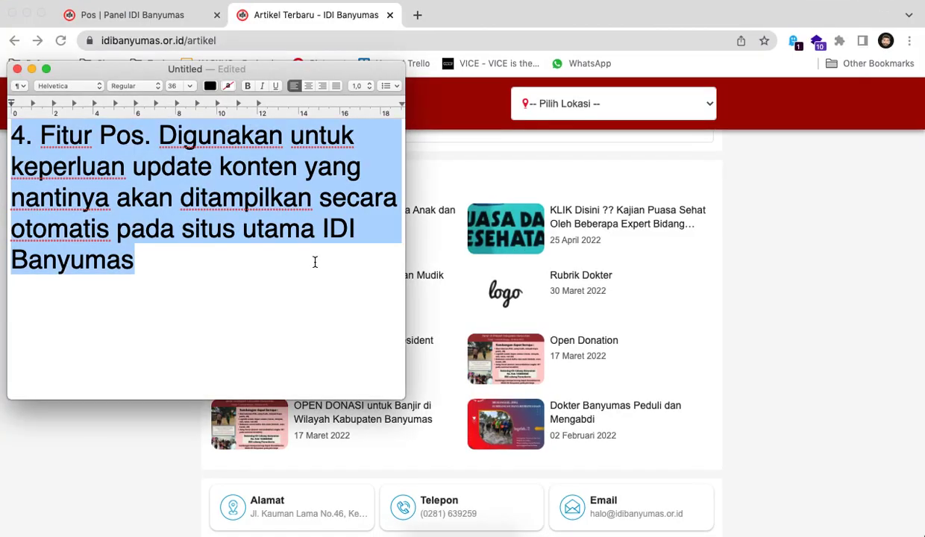
{"action": "type", "text": "Berikut saya conto"}
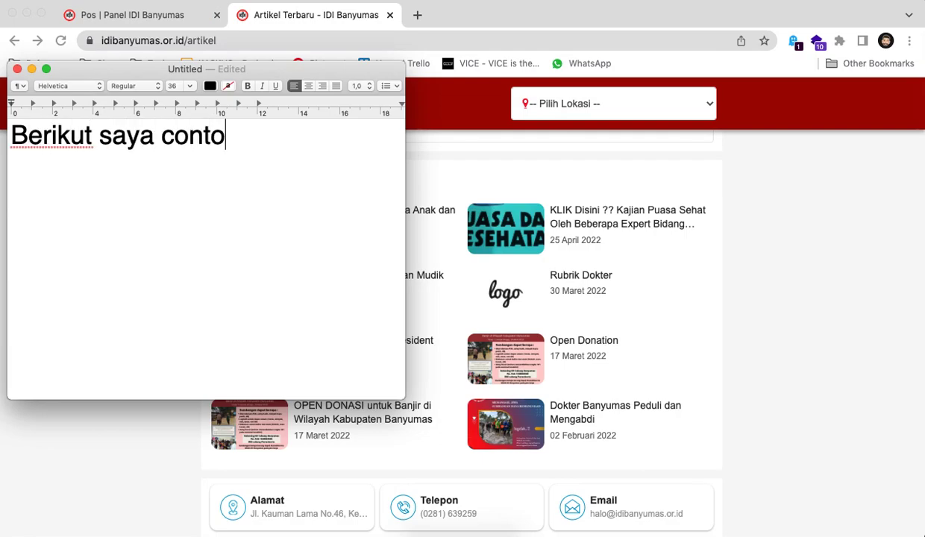
{"action": "type", "text": "hkan cara "}
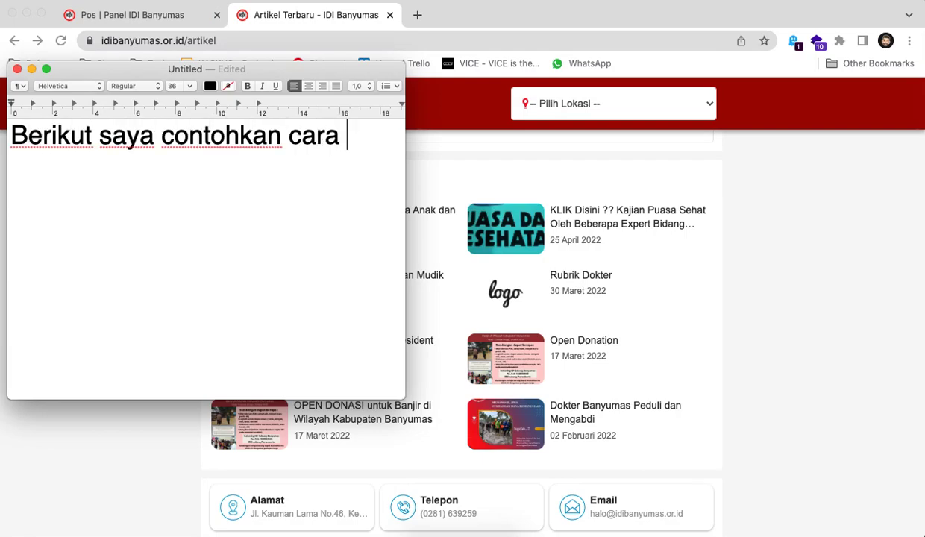
{"action": "type", "text": "pengisian data pos baru."}
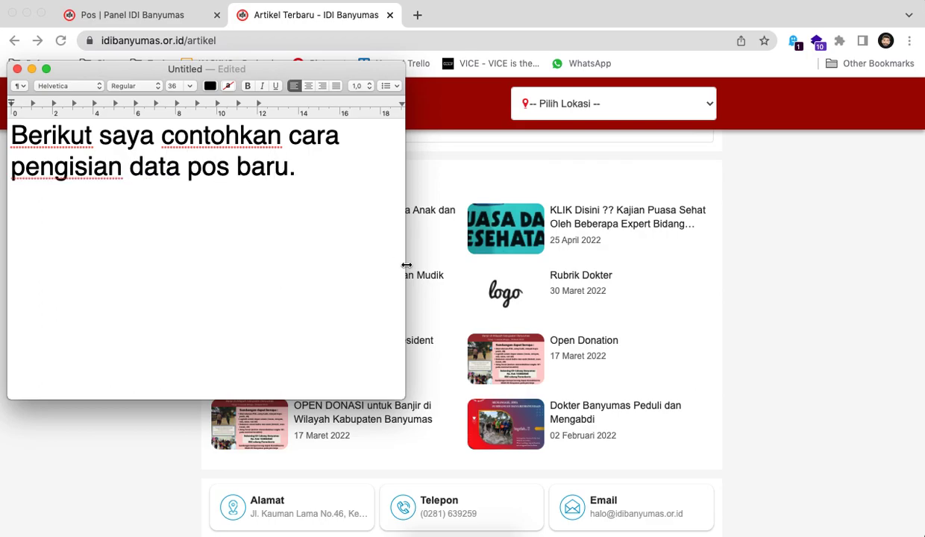
Return to the admin panel in the browser and start a new post titled "Contoh Pos".
{"action": "left_click", "coordinate": [447, 171]}
{"action": "left_click", "coordinate": [171, 20]}
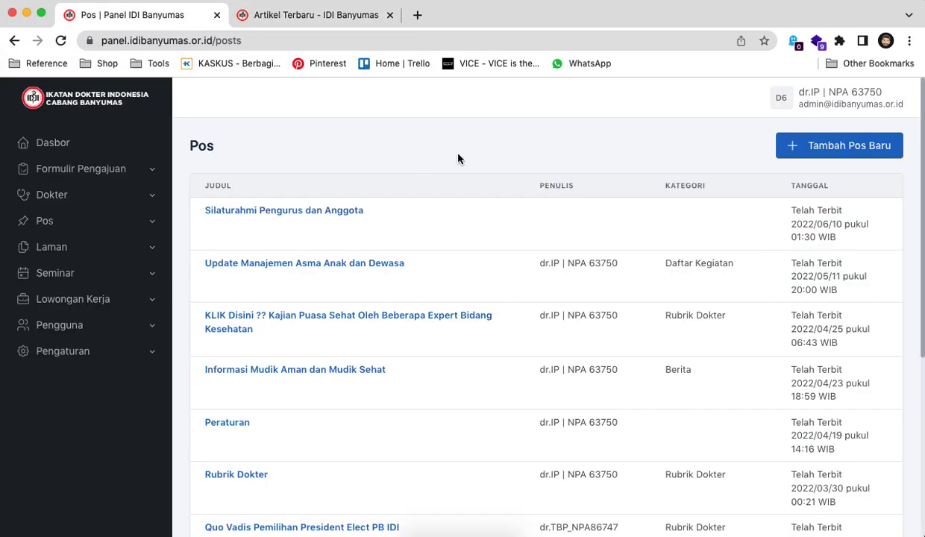
{"action": "left_click", "coordinate": [821, 149]}
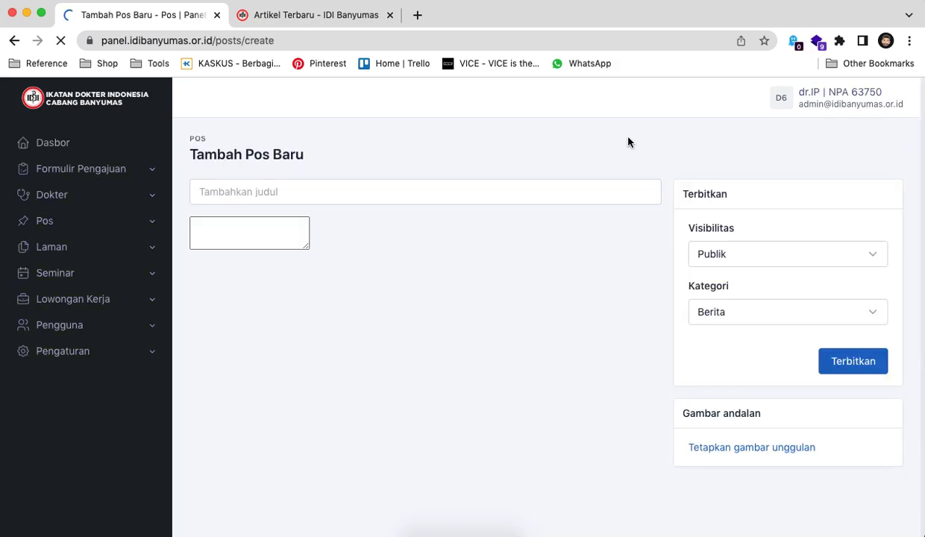
{"action": "left_click", "coordinate": [605, 191]}
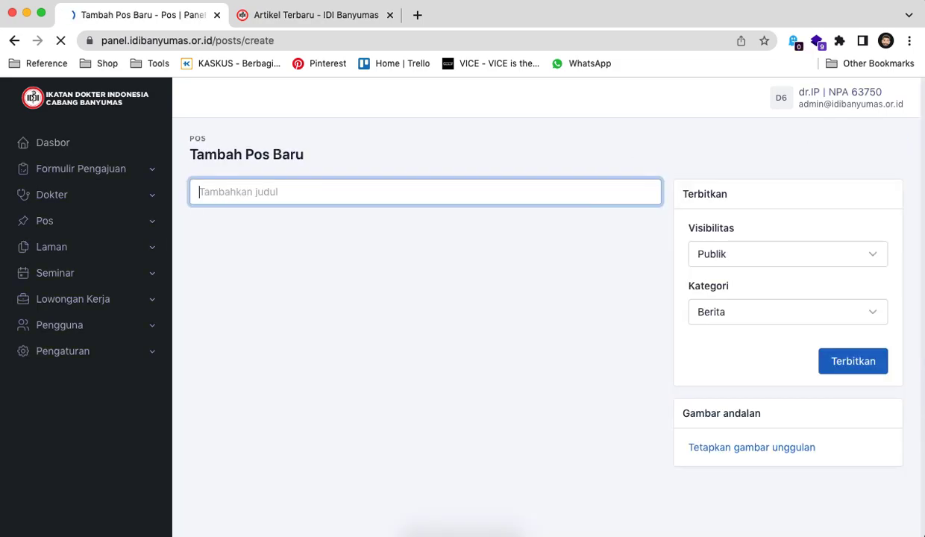
{"action": "type", "text": "Contoh Pos"}
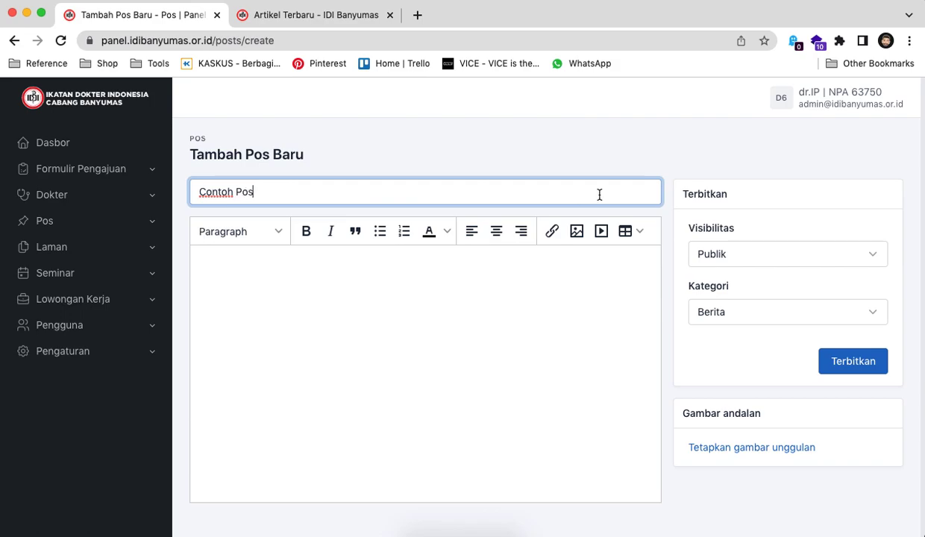
Write "Bisa diisi dengan berbagai format." as the first paragraph of the post body.
{"action": "left_click", "coordinate": [549, 281]}
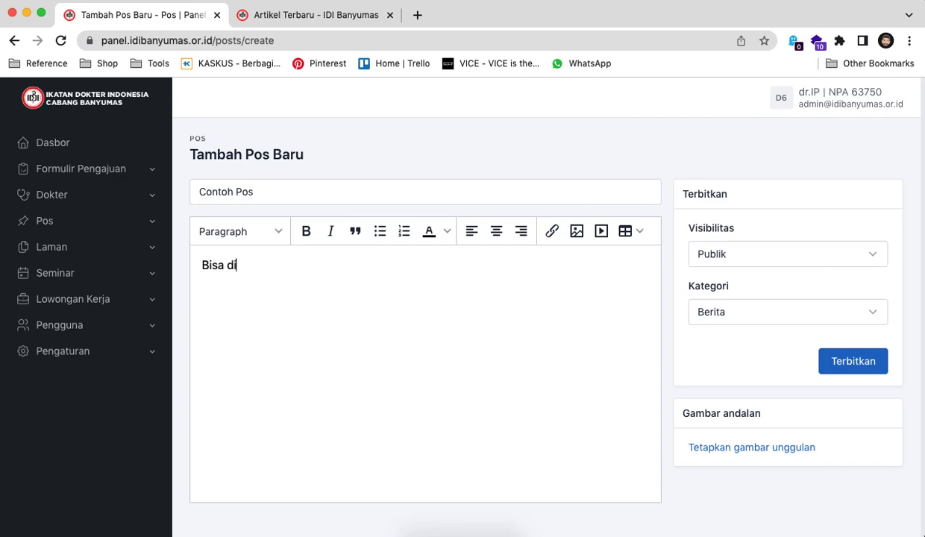
{"action": "type", "text": "Bisa diisi dengan ber"}
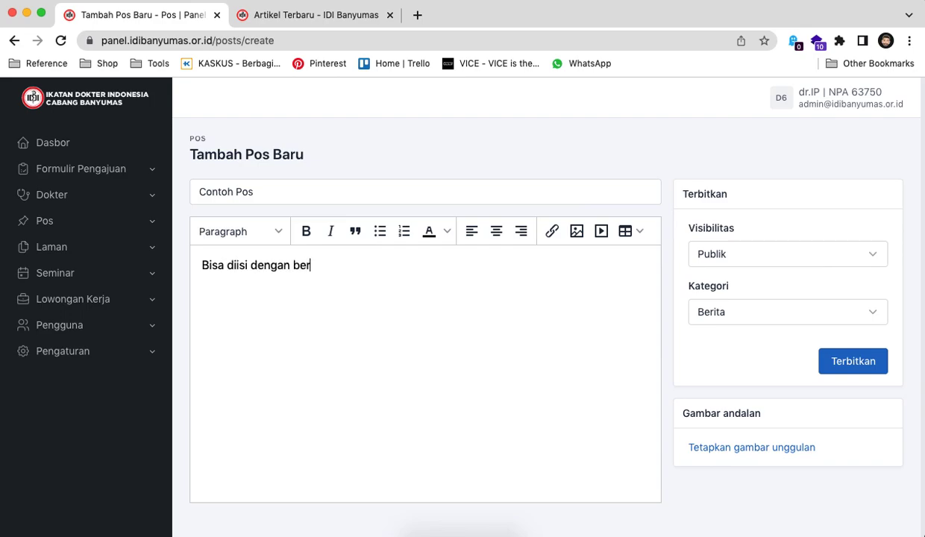
{"action": "type", "text": "bagai format."}
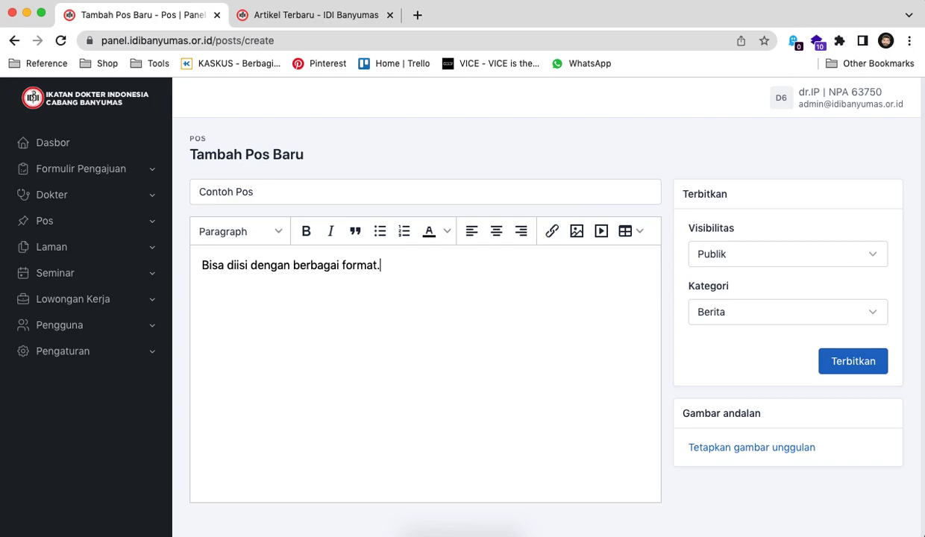
Add a Heading 1 line reading "Judul 1" below the first paragraph.
{"action": "key", "text": "Return"}
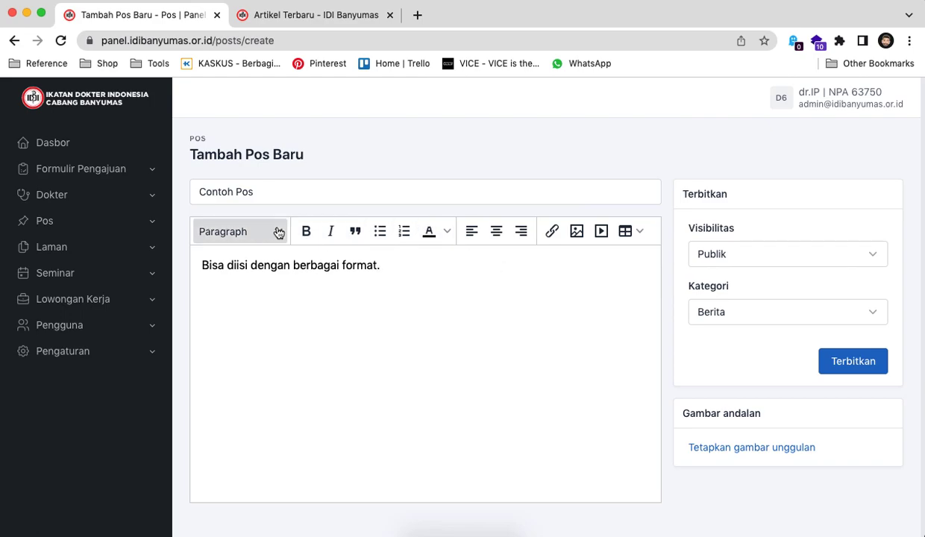
{"action": "left_click", "coordinate": [278, 231]}
{"action": "left_click", "coordinate": [274, 282]}
{"action": "type", "text": "Judul 1"}
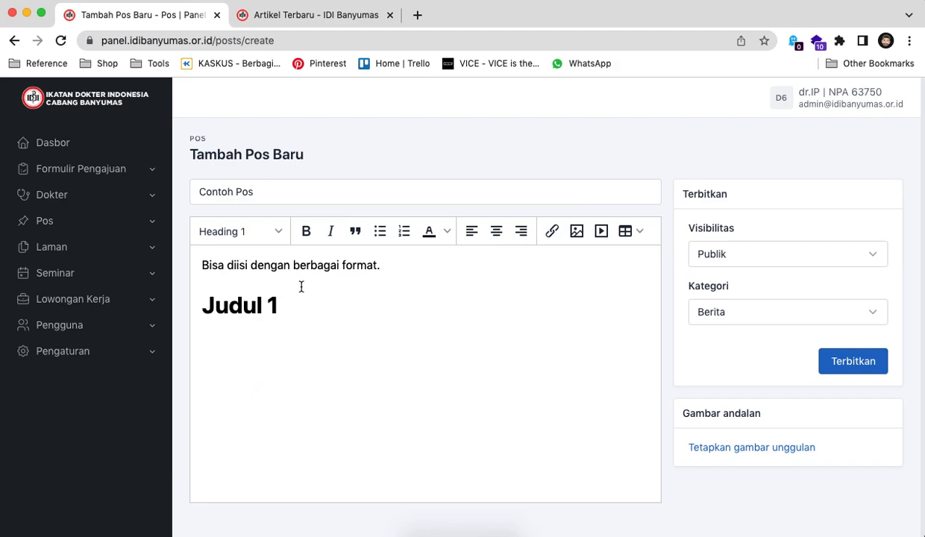
Start a paragraph below the heading with the words "Huruf tebal," in bold.
{"action": "key", "text": "Return"}
{"action": "left_click", "coordinate": [306, 231]}
{"action": "type", "text": "Huruf "}
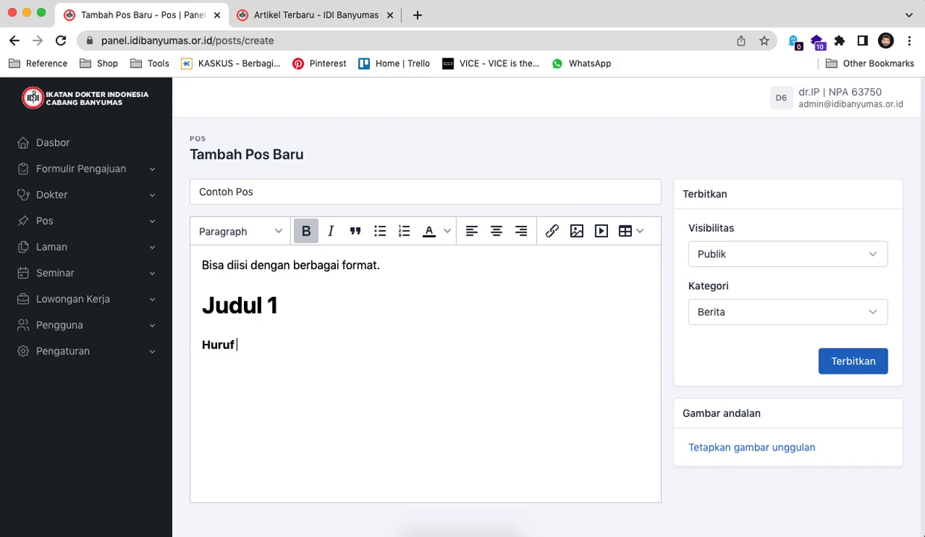
{"action": "type", "text": "tebal,"}
{"action": "left_click", "coordinate": [306, 231]}
Continue the same line with "huruf miring," in italic and "huruf tebal miring" in bold italic, and switch both styles off.
{"action": "left_click", "coordinate": [330, 231]}
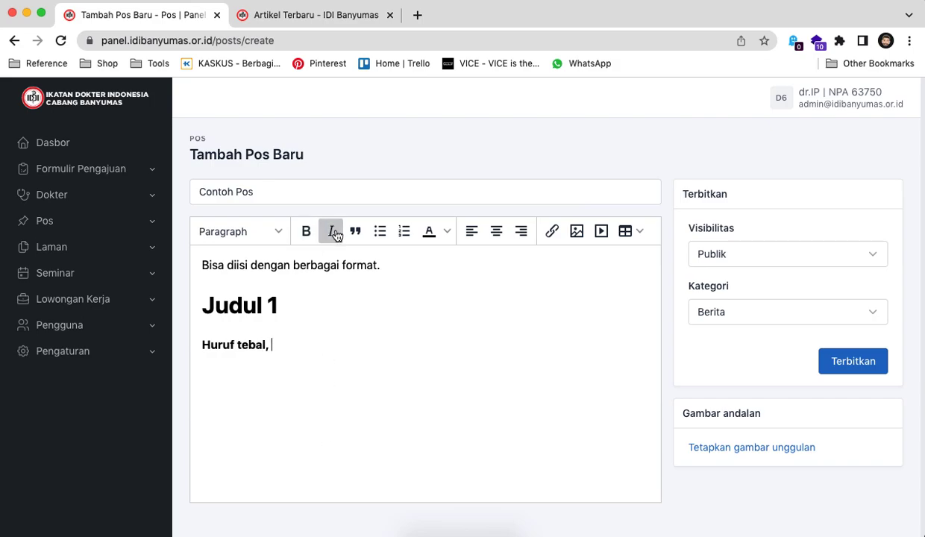
{"action": "type", "text": "hurun"}
{"action": "left_click", "coordinate": [306, 231]}
{"action": "type", "text": "hurub"}
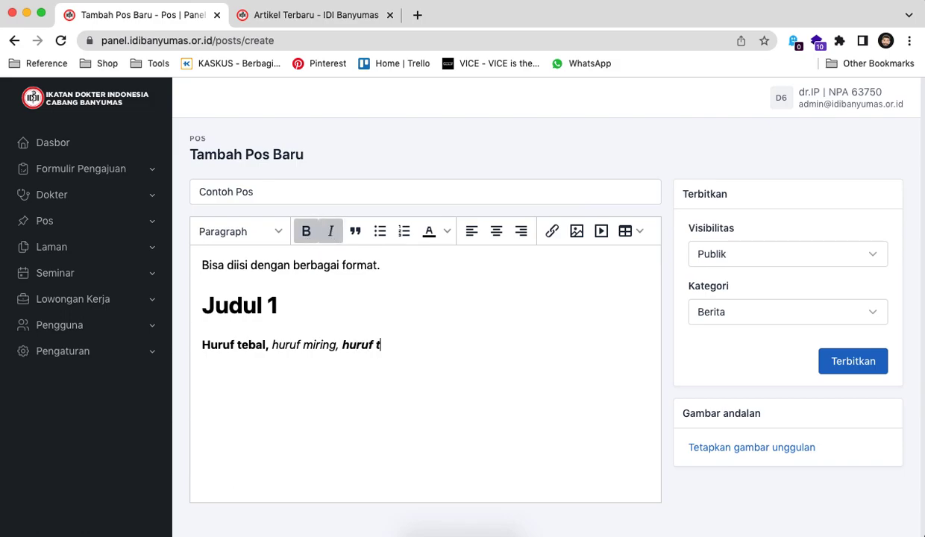
{"action": "type", "text": " tebal miring"}
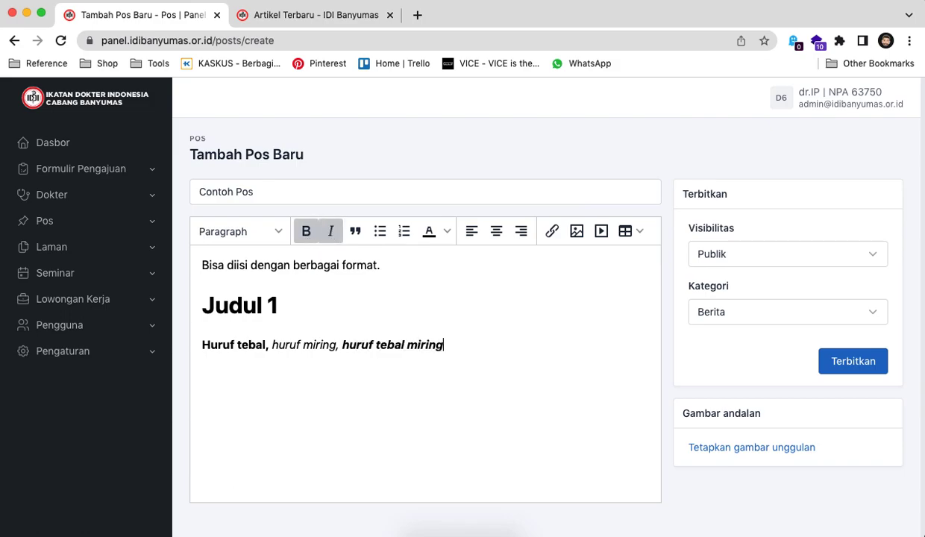
{"action": "left_click", "coordinate": [306, 231]}
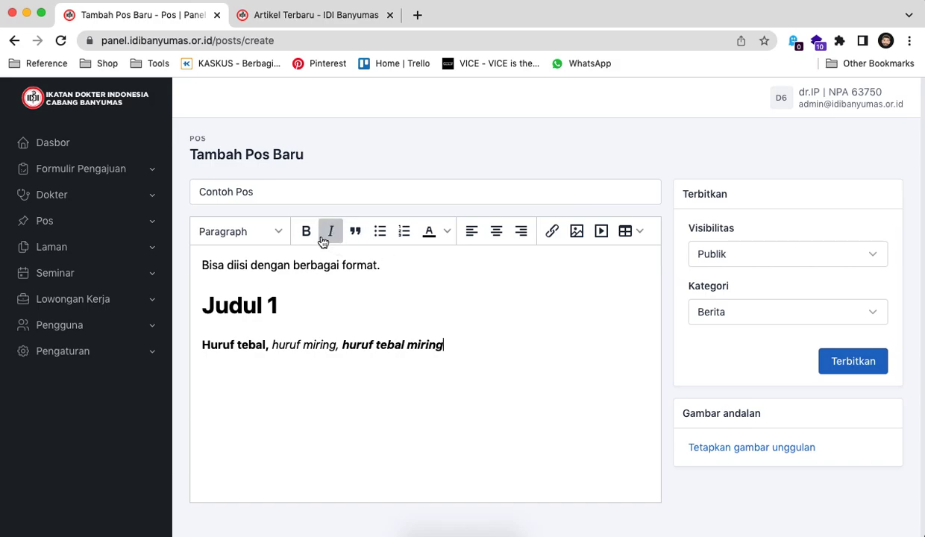
{"action": "left_click", "coordinate": [323, 239]}
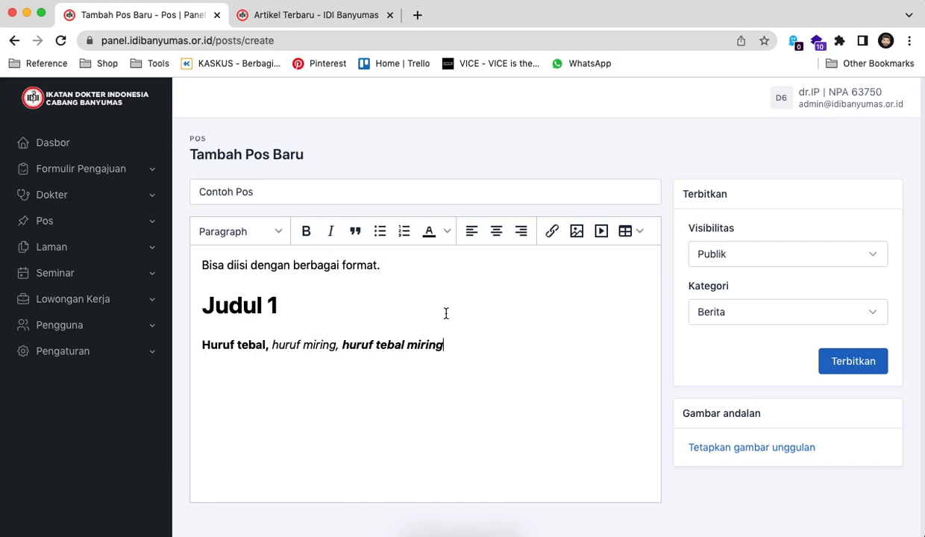
Add a block quote reading "kutipan" below the bold and italic line, and end the quote on a new line.
{"action": "left_click", "coordinate": [356, 234]}
{"action": "type", "text": "kutipan"}
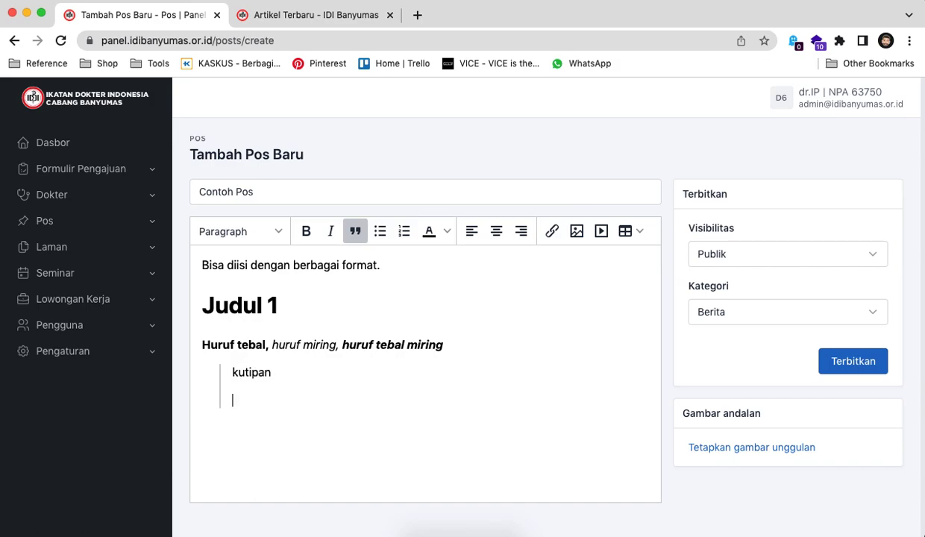
{"action": "key", "text": "Return"}
{"action": "left_click", "coordinate": [357, 236]}
Add a bulleted item "bullet list" followed by a numbered item "numeric list" below the quote.
{"action": "left_click", "coordinate": [382, 237]}
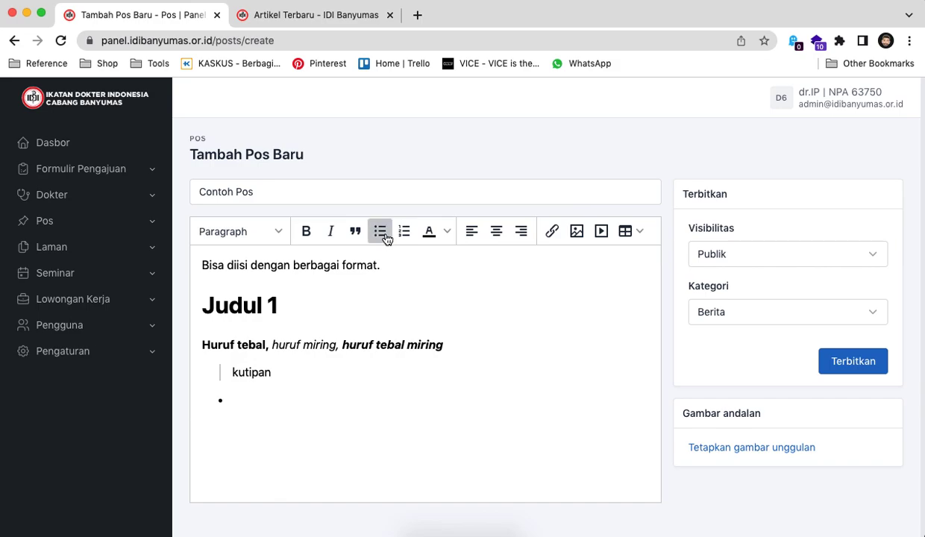
{"action": "type", "text": "bullet list"}
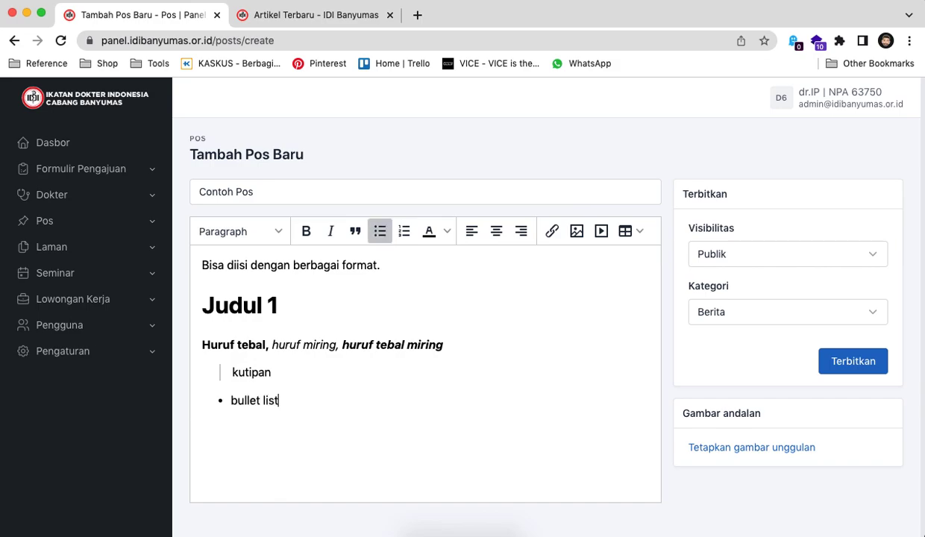
{"action": "key", "text": "BackSpace"}
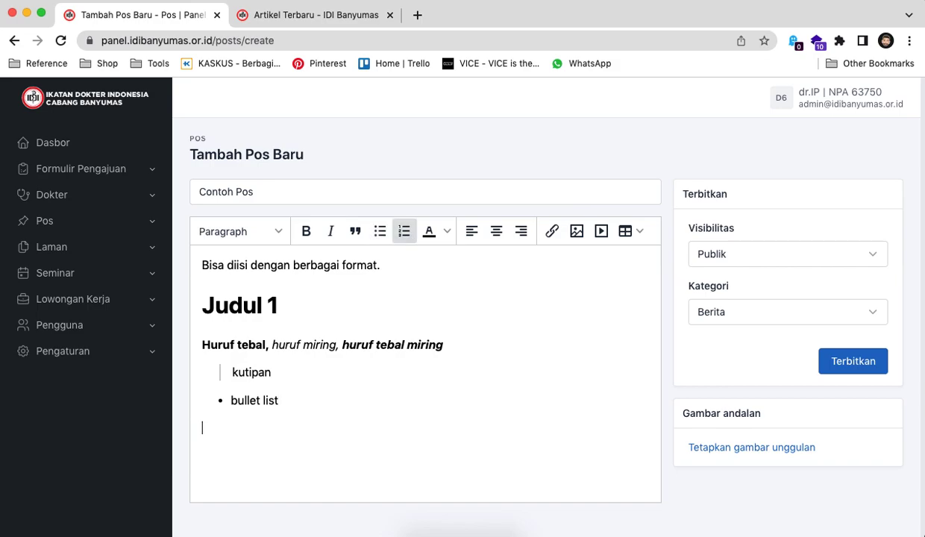
{"action": "left_click", "coordinate": [404, 232]}
{"action": "type", "text": "numeric list"}
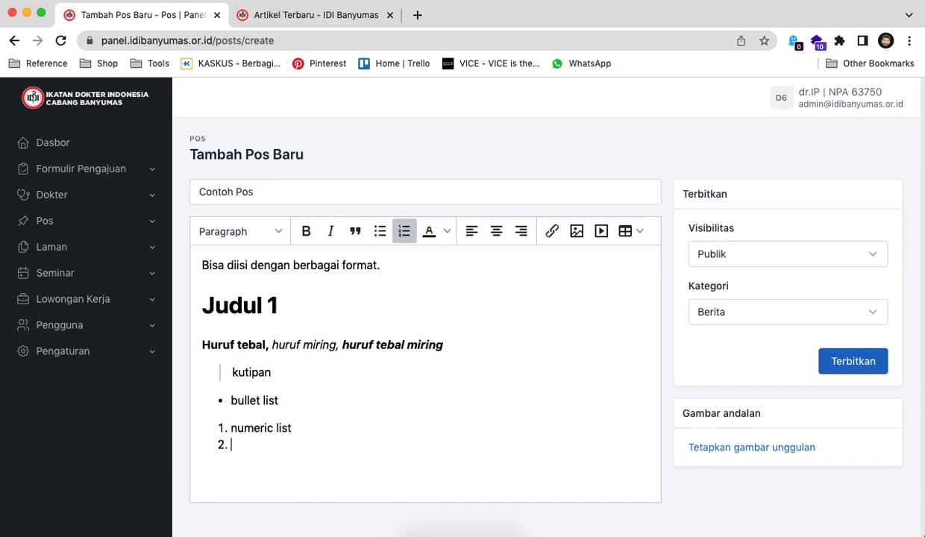
{"action": "key", "text": "Return"}
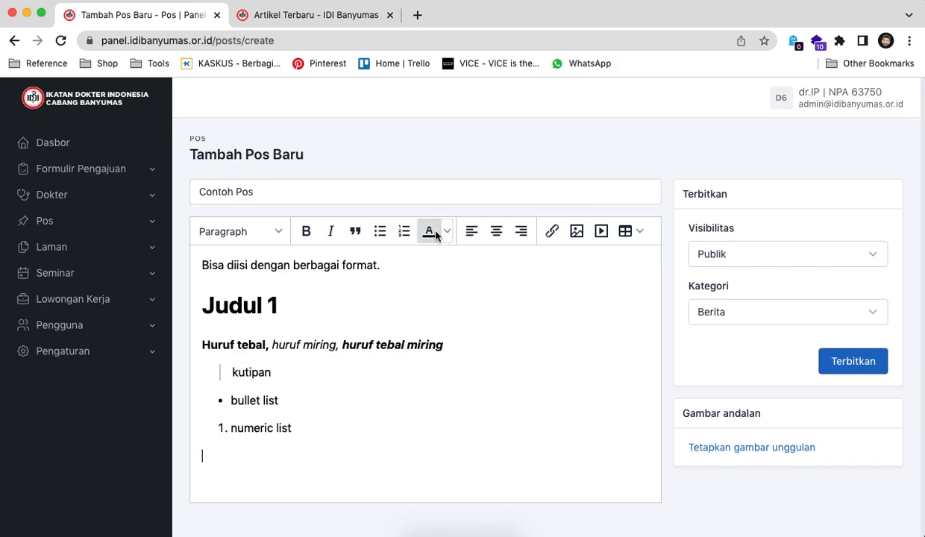
Add a red line reading "warna teks" below the lists, and set the text colour of the following line to black.
{"action": "left_click", "coordinate": [446, 231]}
{"action": "left_click", "coordinate": [464, 274]}
{"action": "type", "text": "wa"}
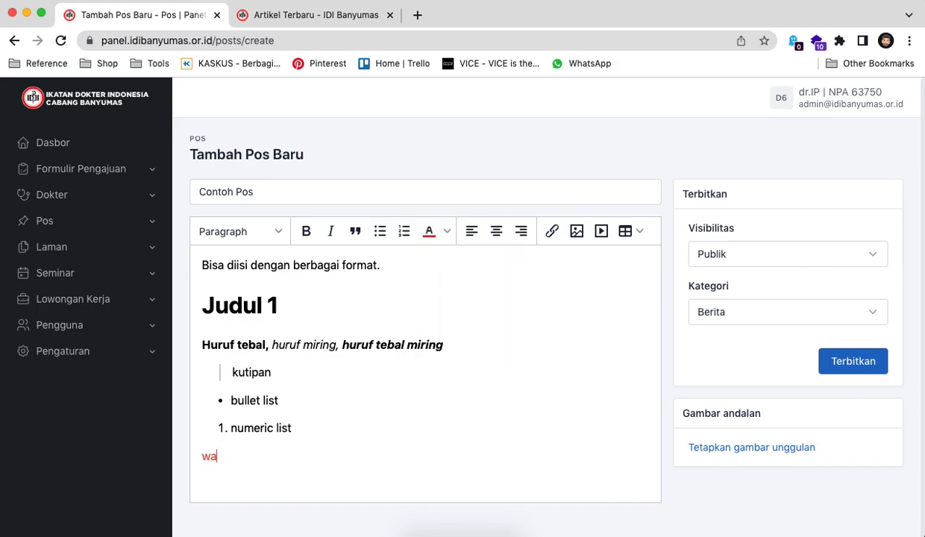
{"action": "type", "text": "rna teks"}
{"action": "key", "text": "Return"}
{"action": "left_click", "coordinate": [447, 231]}
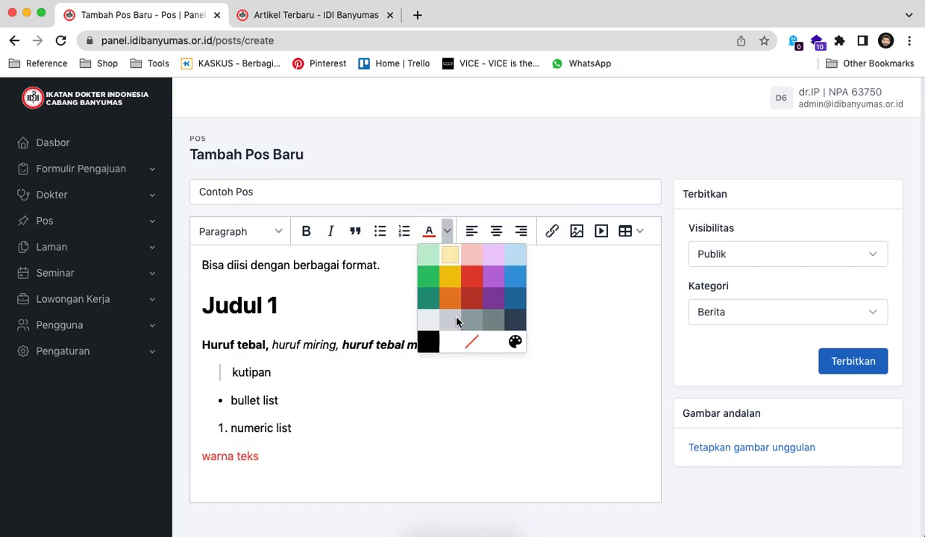
{"action": "left_click", "coordinate": [429, 341]}
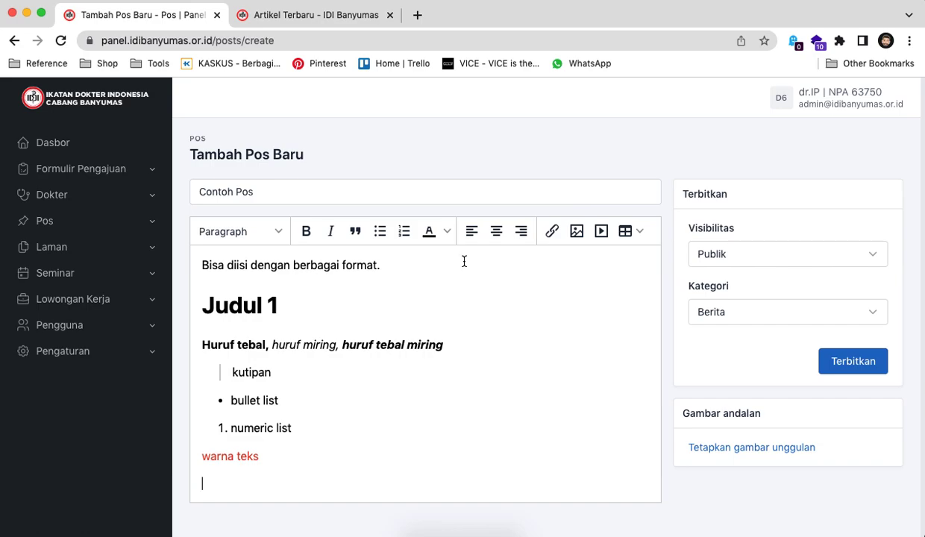
Add a left-aligned line "rata kiri" and a centred line "rata tengah" below the red text.
{"action": "type", "text": "rata kiri"}
{"action": "left_click", "coordinate": [471, 230]}
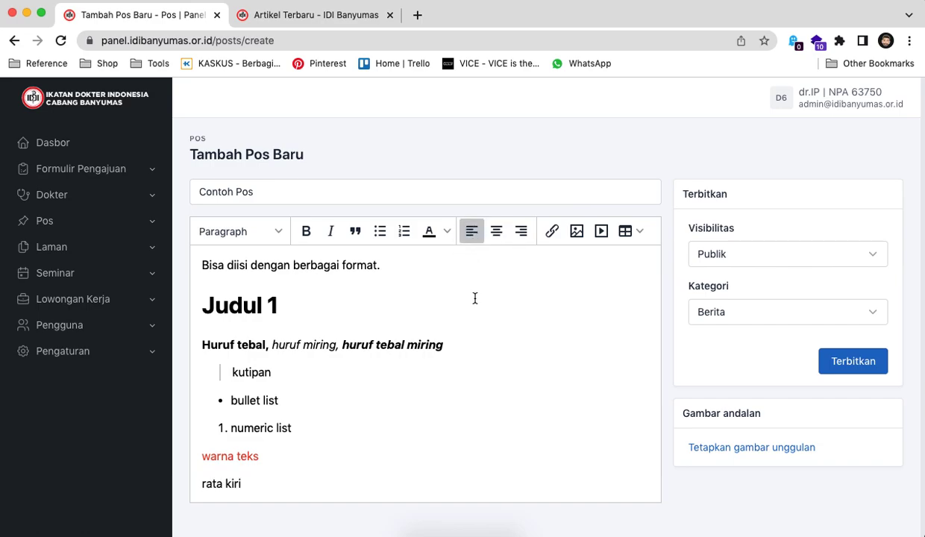
{"action": "key", "text": "Return"}
{"action": "left_click", "coordinate": [496, 230]}
{"action": "type", "text": "ra"}
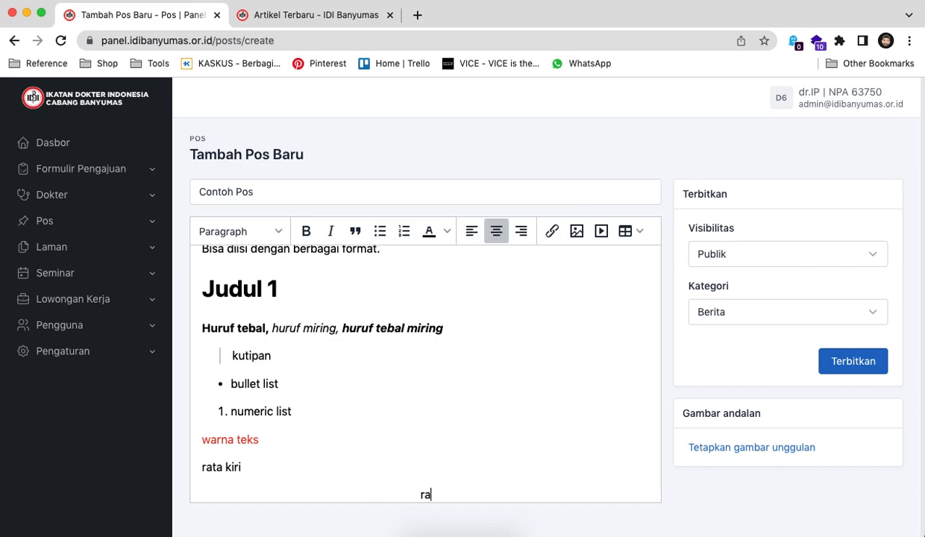
{"action": "type", "text": "ta tengah"}
{"action": "key", "text": "Return"}
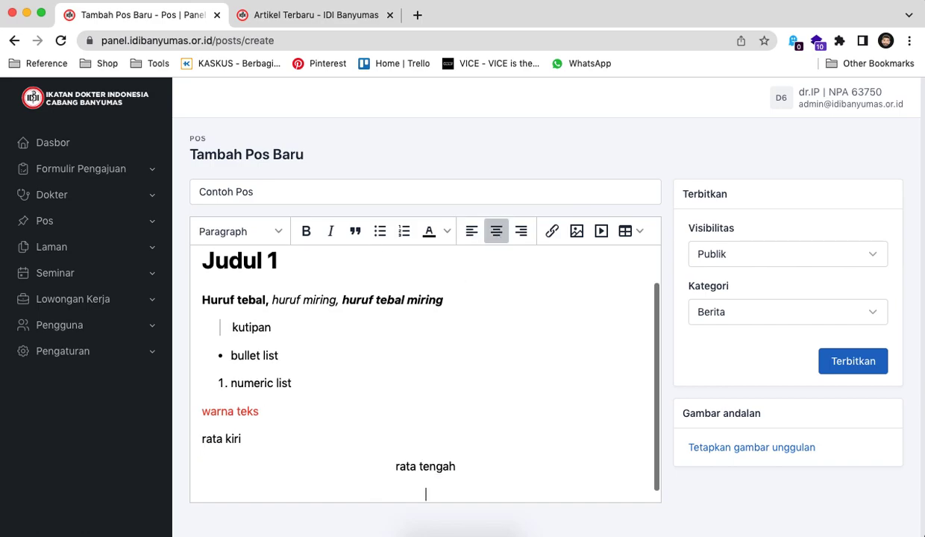
Add a right-aligned line reading "rata kanan" below the centred line.
{"action": "left_click", "coordinate": [522, 230]}
{"action": "type", "text": "rata kanan"}
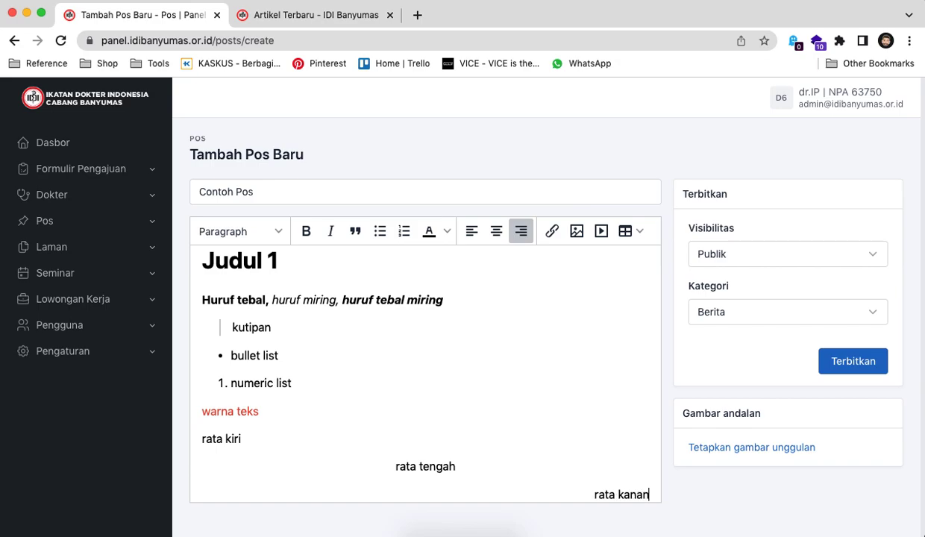
{"action": "key", "text": "Return"}
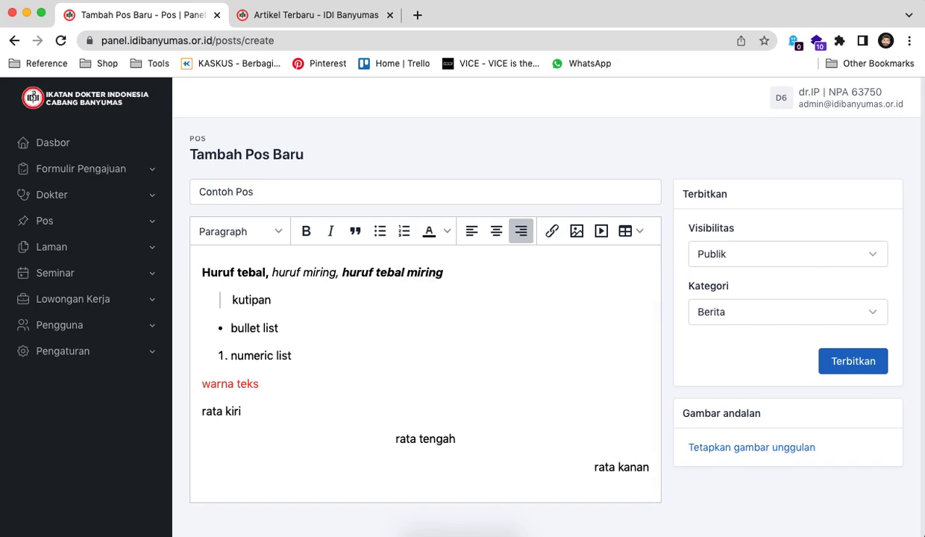
Add a left-aligned line reading "tautan link" below the right-aligned line.
{"action": "left_click", "coordinate": [471, 234]}
{"action": "type", "text": "tautan li"}
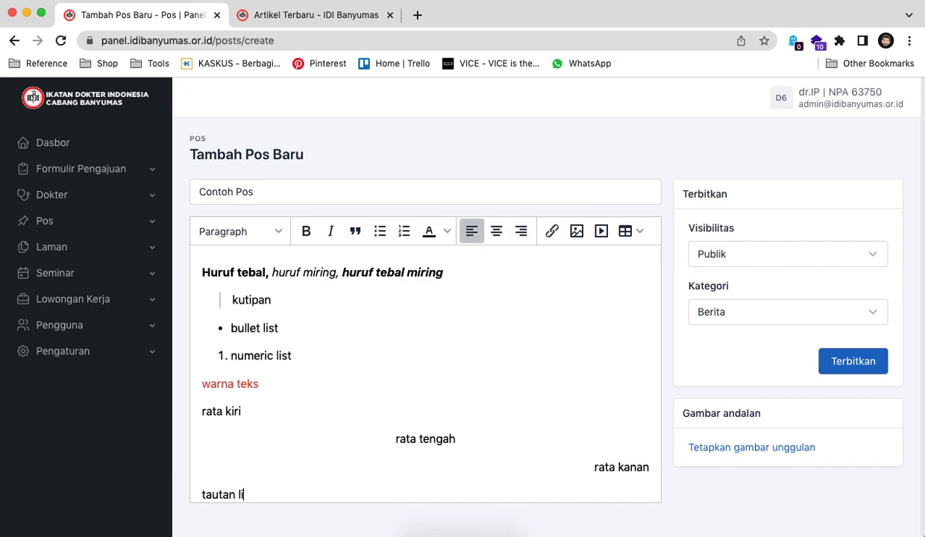
{"action": "type", "text": "nk"}
{"action": "left_click_drag", "start_coordinate": [201, 495], "coordinate": [257, 495]}
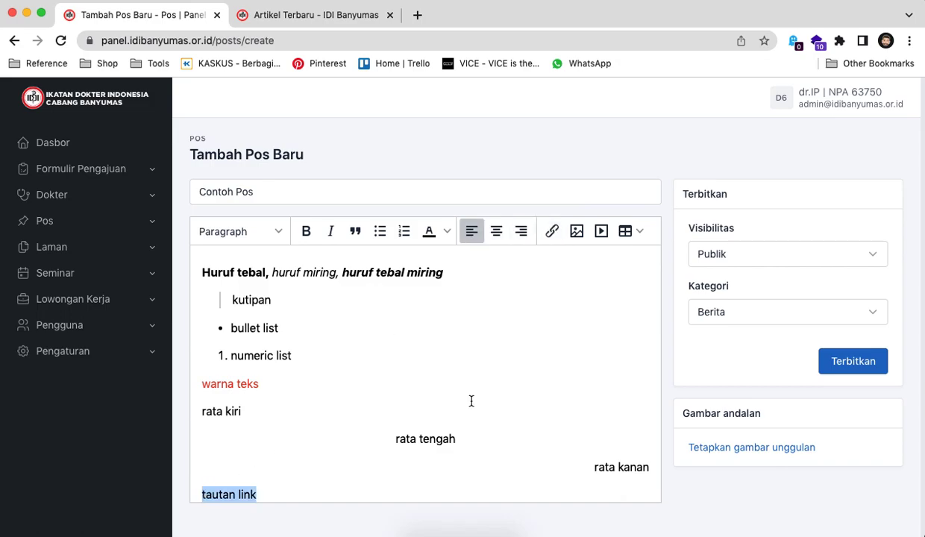
{"action": "left_click", "coordinate": [552, 231]}
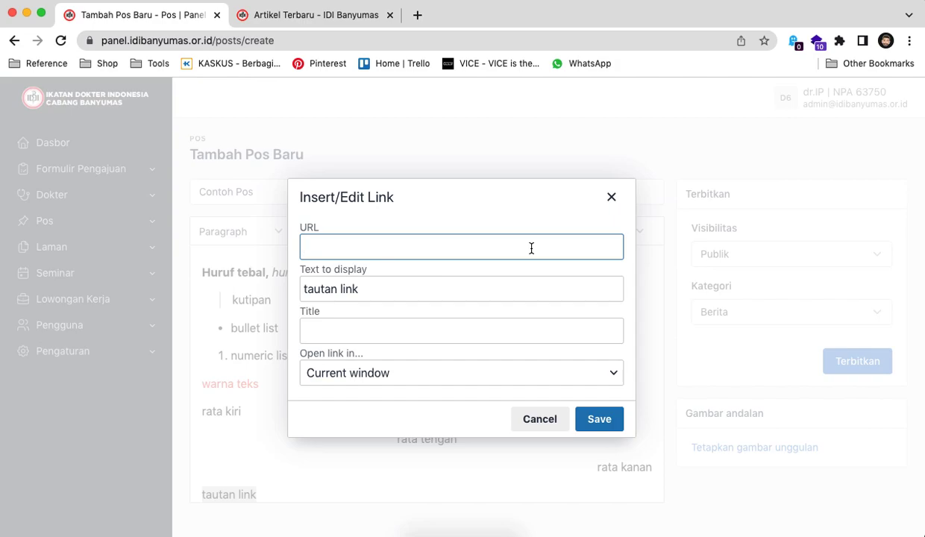
{"action": "type", "text": "https://google.com"}
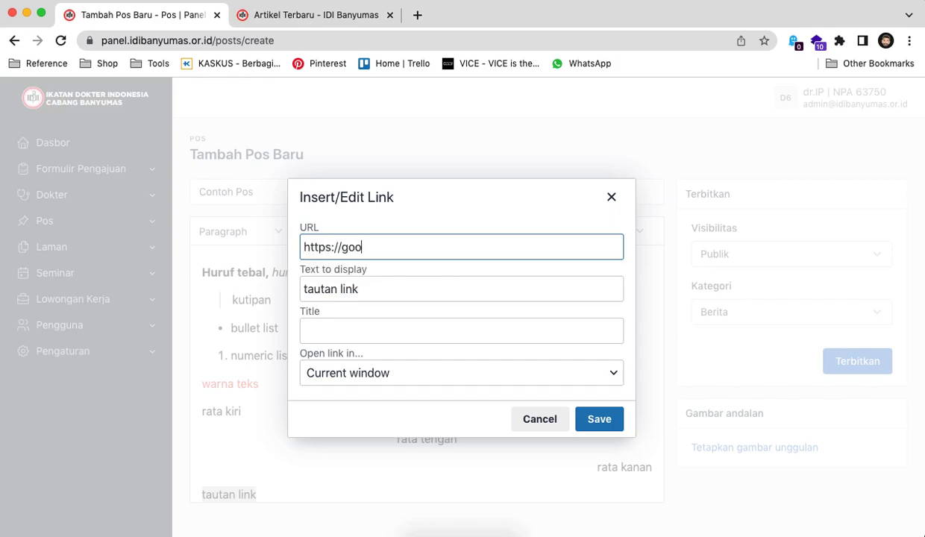
{"action": "left_click", "coordinate": [531, 361]}
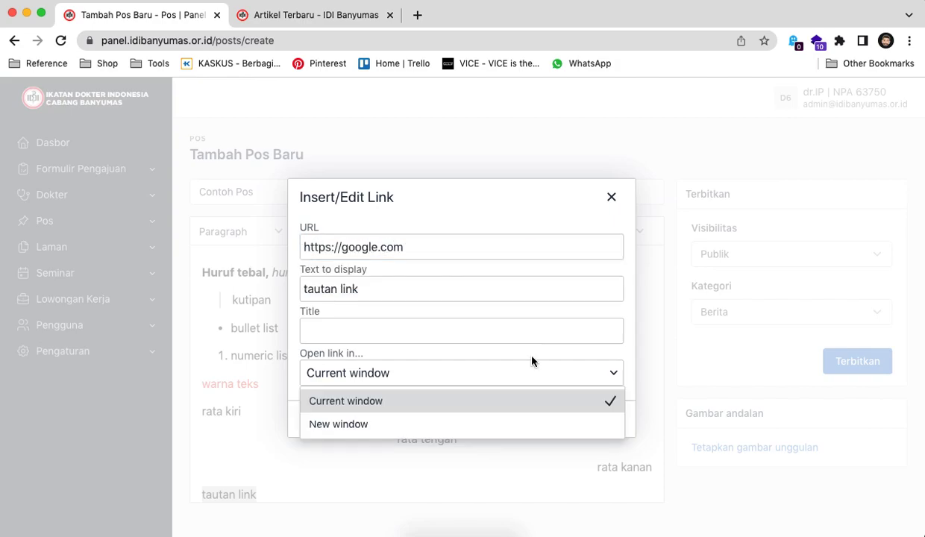
{"action": "left_click", "coordinate": [600, 425]}
{"action": "left_click", "coordinate": [613, 417]}
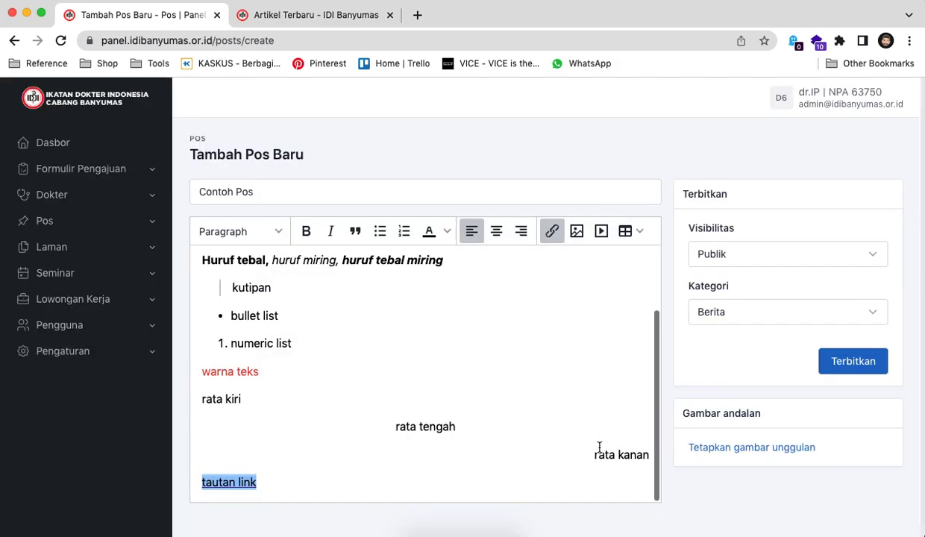
Start a new line below the link and open the dialog for inserting an image.
{"action": "left_click", "coordinate": [585, 477]}
{"action": "key", "text": "Return"}
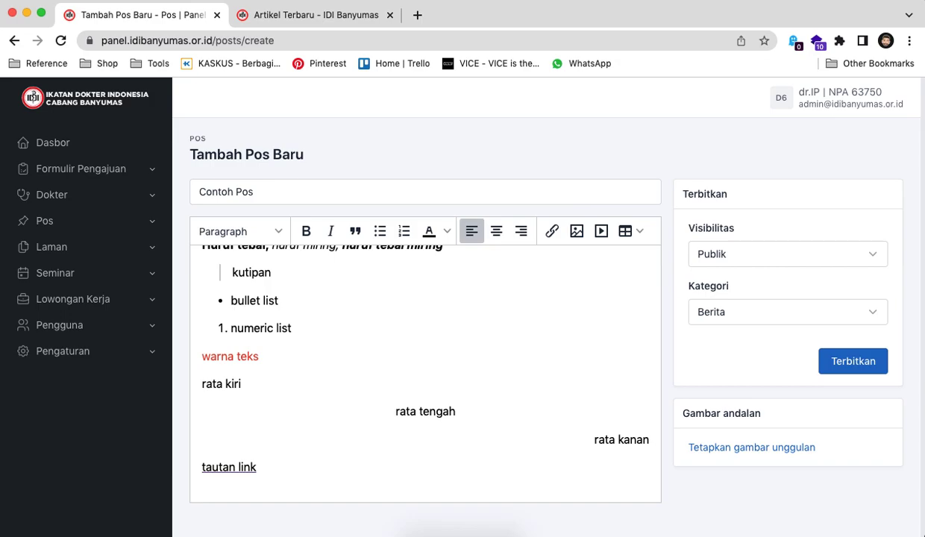
{"action": "left_click", "coordinate": [472, 234]}
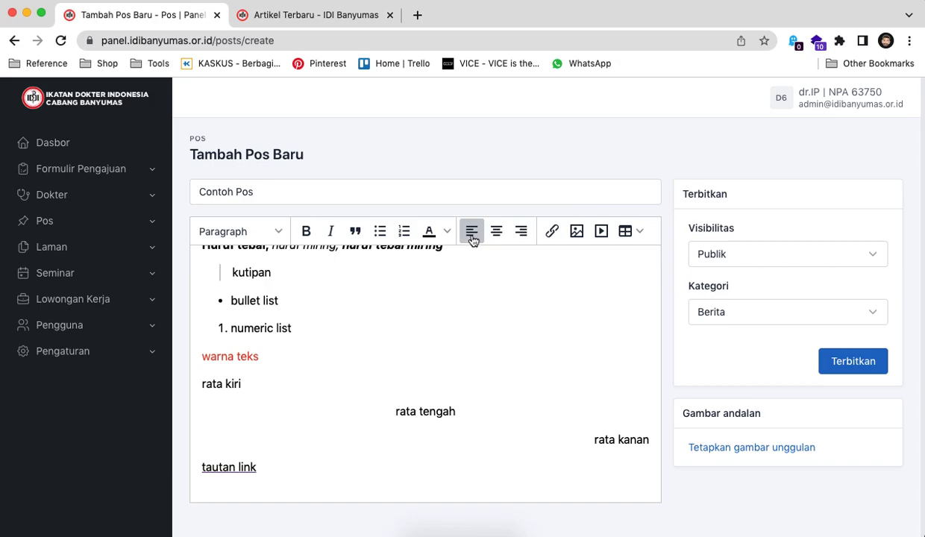
{"action": "left_click", "coordinate": [576, 232]}
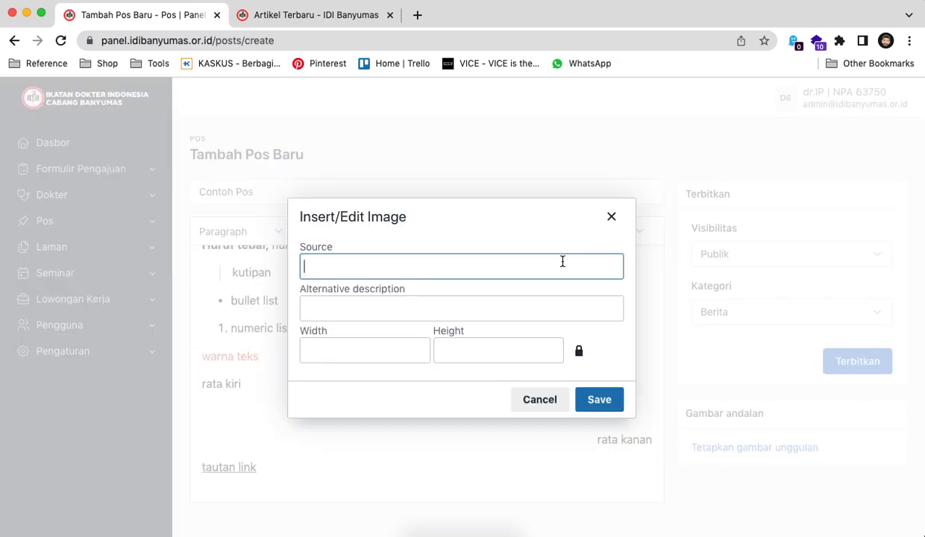
{"action": "type", "text": "gambar"}
{"action": "key", "text": "super+a"}
{"action": "key", "text": "BackSpace"}
Search Google Images for "contoh gambar" in a new browser tab.
{"action": "key", "text": "super+t"}
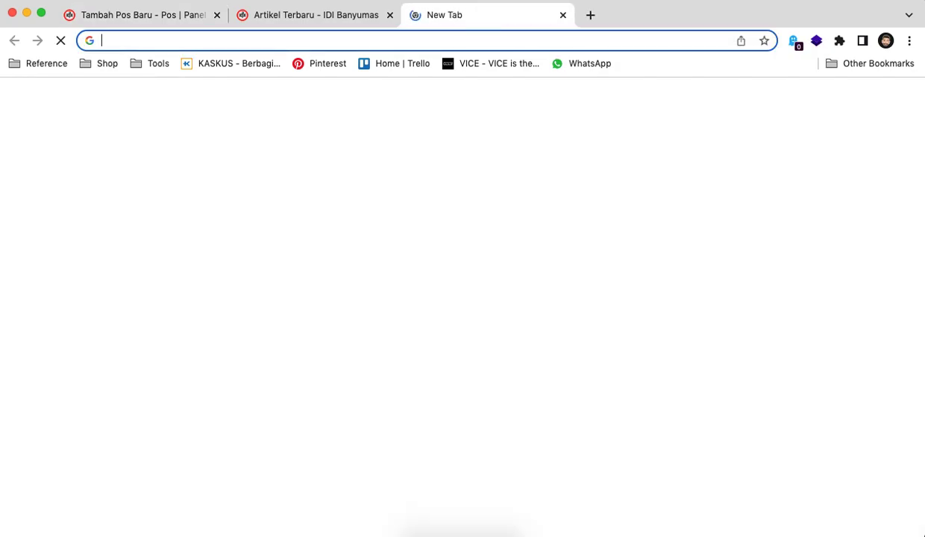
{"action": "type", "text": "contoh gambar"}
{"action": "key", "text": "Return"}
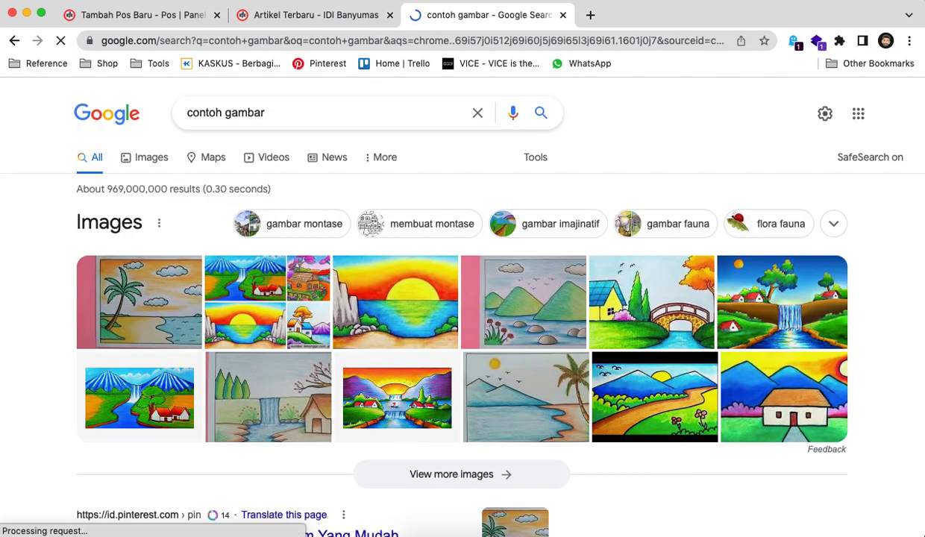
{"action": "left_click", "coordinate": [160, 164]}
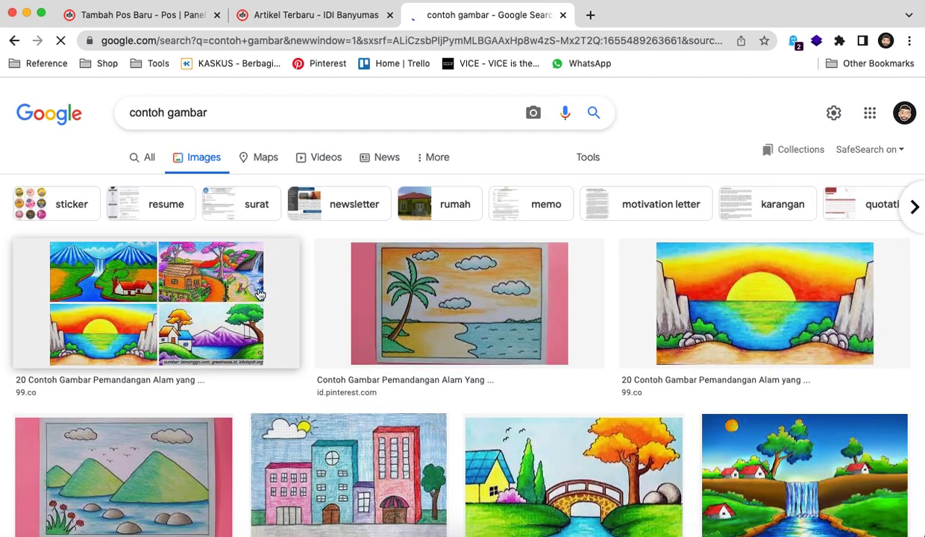
Open the full image of the first 99.co landscape drawing result in its own tab and switch to it.
{"action": "left_click", "coordinate": [257, 293]}
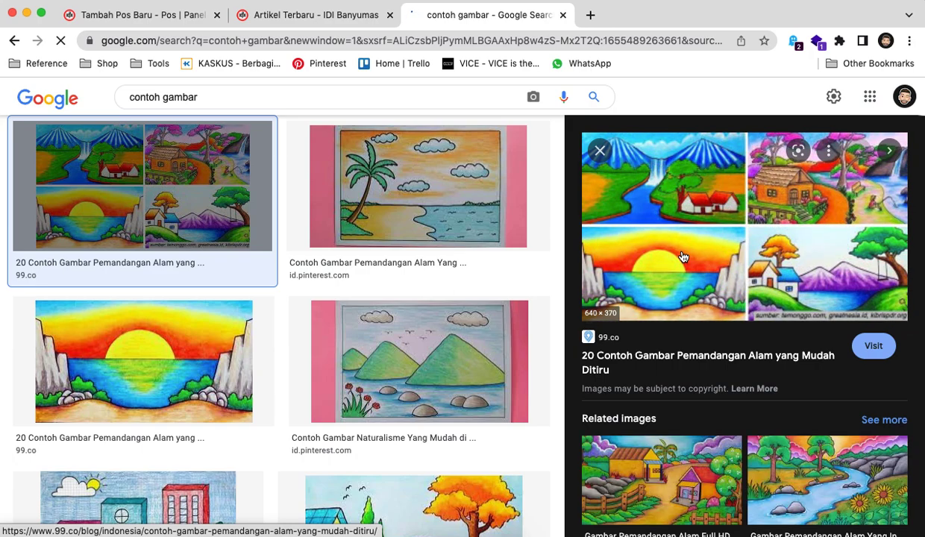
{"action": "right_click", "coordinate": [681, 256]}
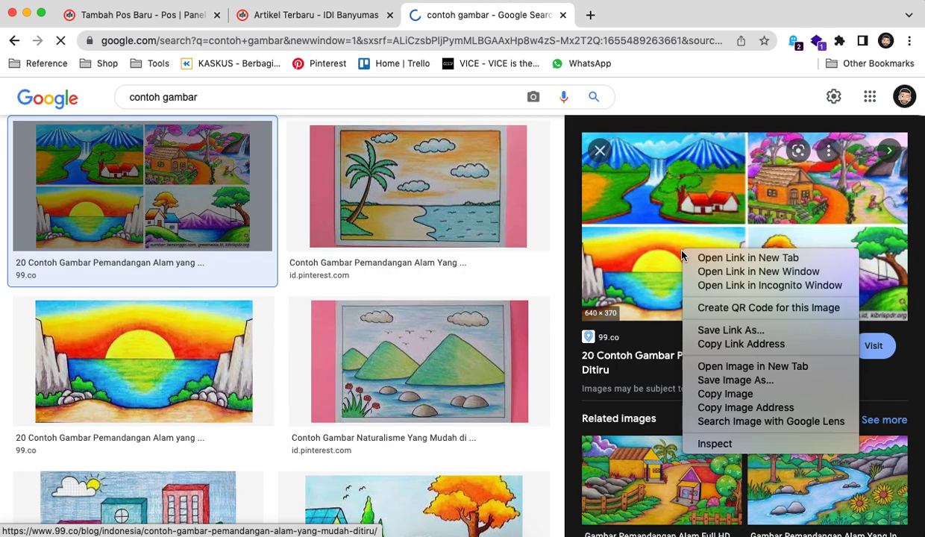
{"action": "left_click", "coordinate": [753, 366]}
{"action": "left_click", "coordinate": [657, 15]}
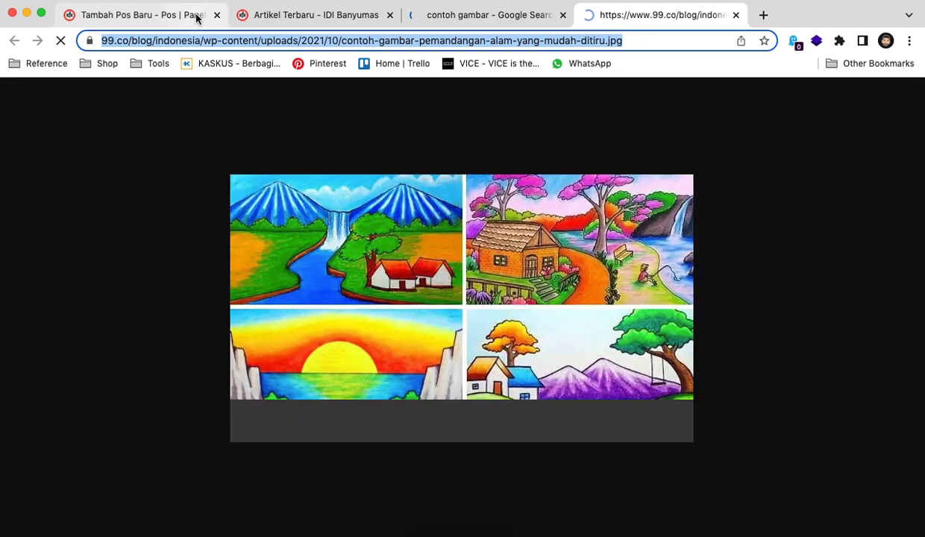
{"action": "left_click", "coordinate": [198, 18]}
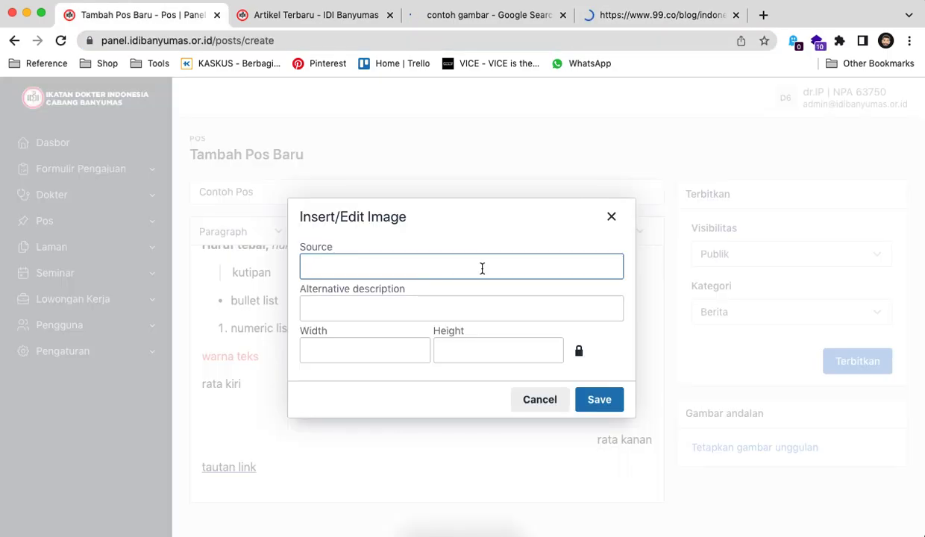
{"action": "type", "text": "https://www.99.co/blog/indonesia/wp-content/uploads/2021/10/contoh-gambar-pemandangan-alam-yang-mudah-ditiru.jpg"}
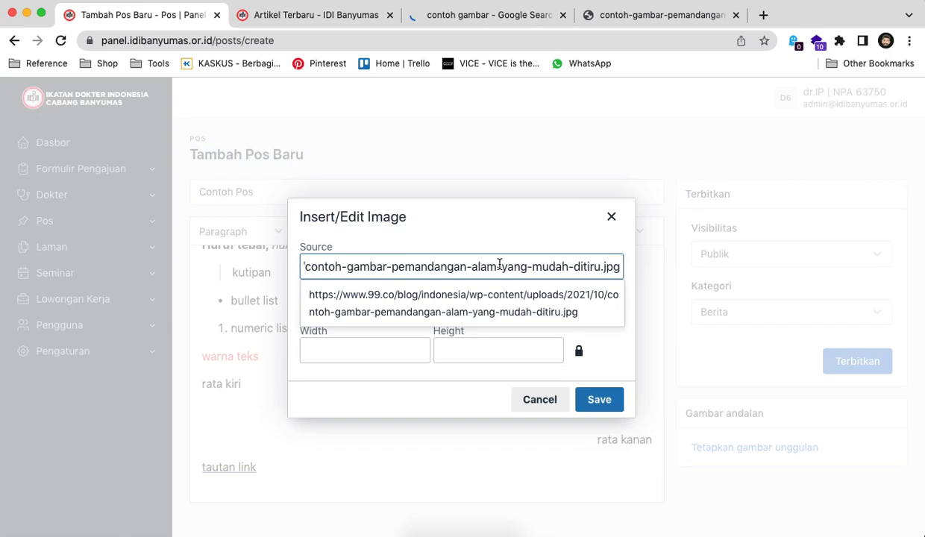
{"action": "key", "text": "Return"}
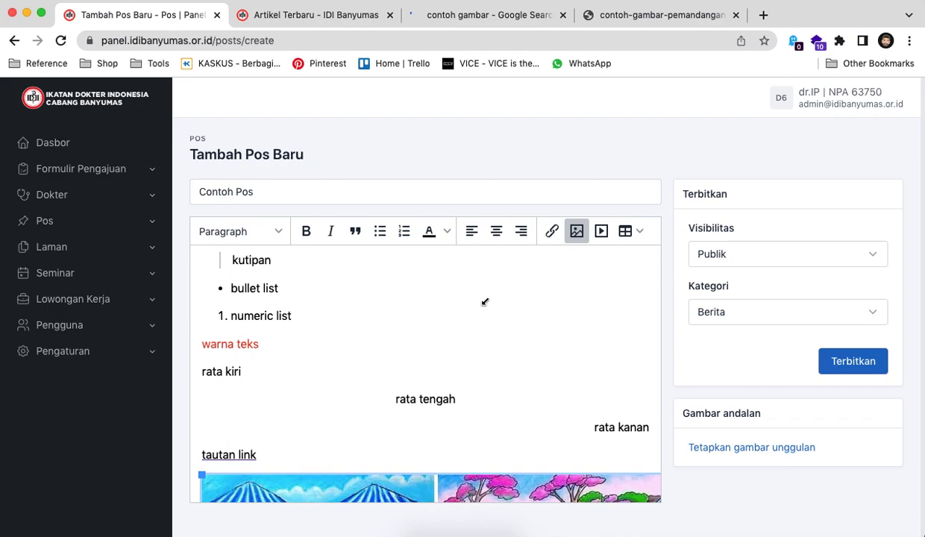
{"action": "scroll", "coordinate": [485, 302], "scroll_direction": "down", "scroll_amount": 5}
{"action": "left_click", "coordinate": [602, 232]}
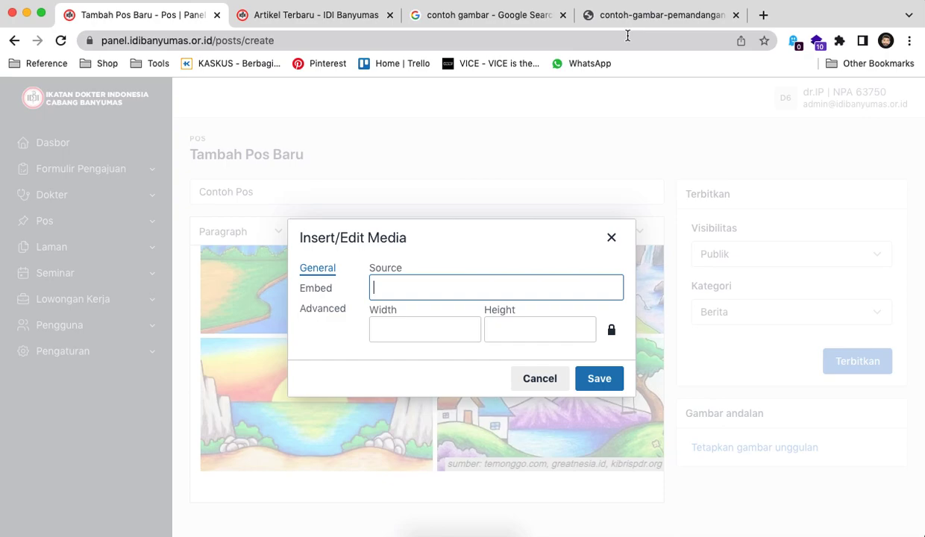
{"action": "left_click", "coordinate": [627, 15]}
{"action": "type", "text": "youtube.com"}
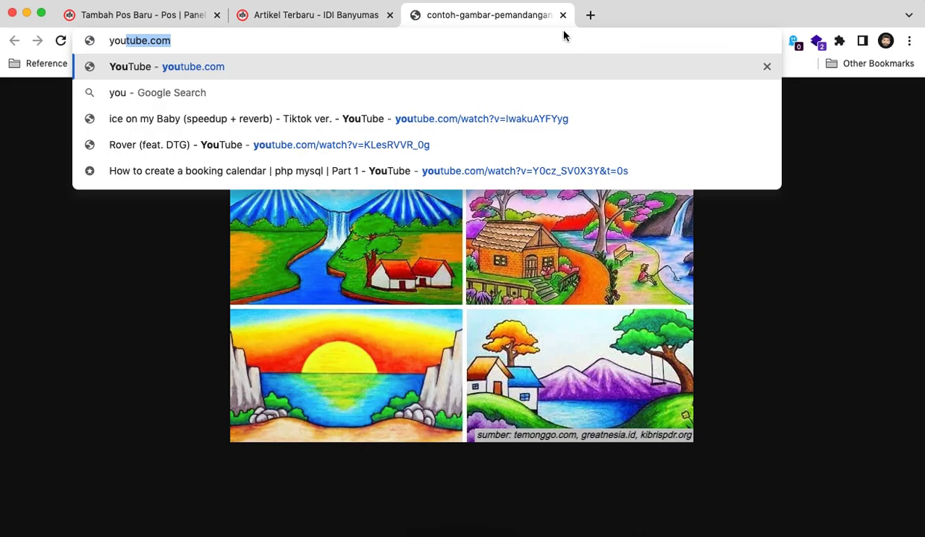
{"action": "key", "text": "Return"}
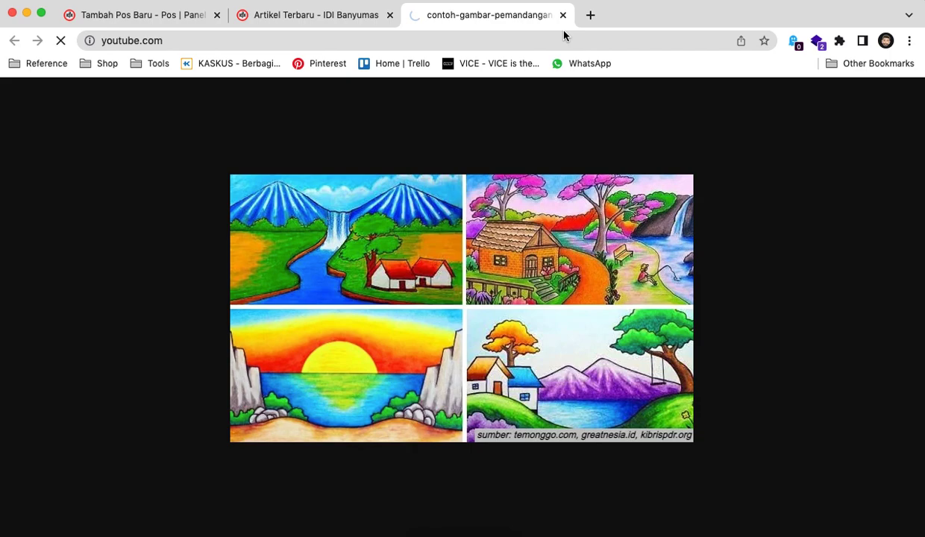
{"action": "key", "text": "super+w"}
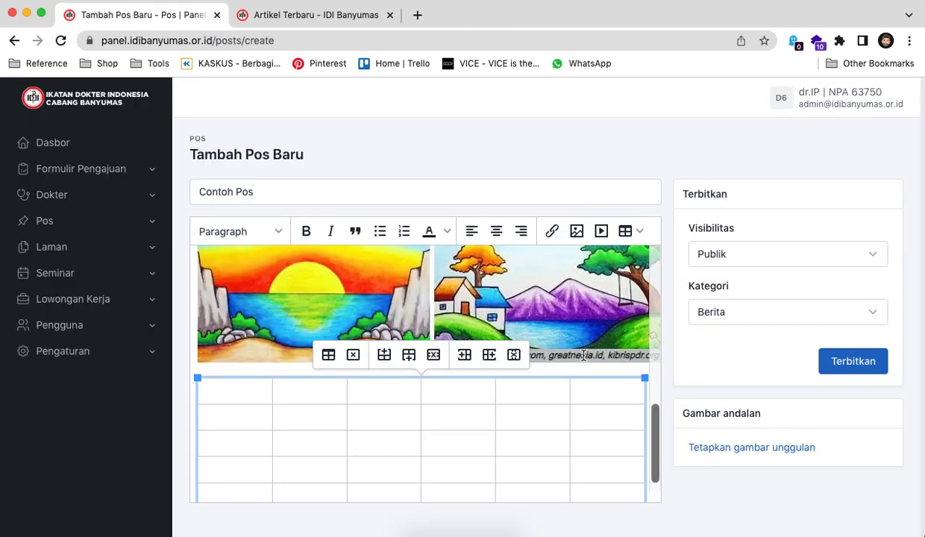
Enter "contoh tabel" in the first cell of the table below the image.
{"action": "scroll", "coordinate": [298, 366], "scroll_direction": "down", "scroll_amount": 1}
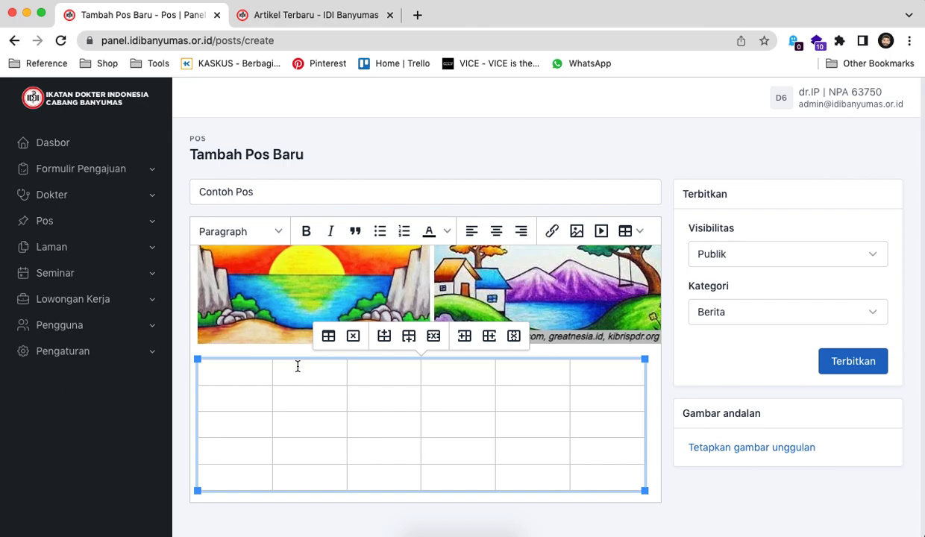
{"action": "type", "text": "contoh tabel"}
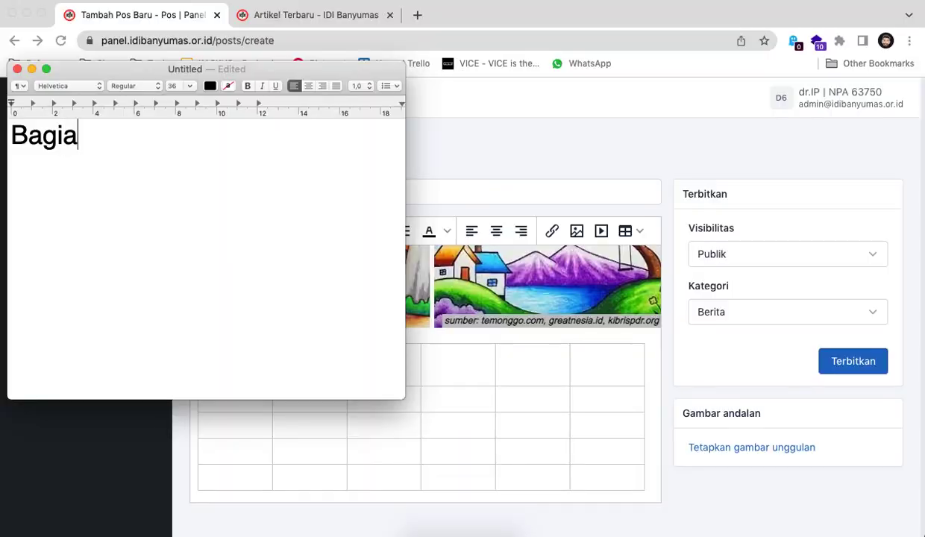
In the TextEdit note, write "Bagian Visibilitas digunakan untuk mengatur pos dapat dilihat oleh publik atau hanya bisa dilihat oleh dokter yang sudah ada dalam sistem.".
{"action": "type", "text": "n V"}
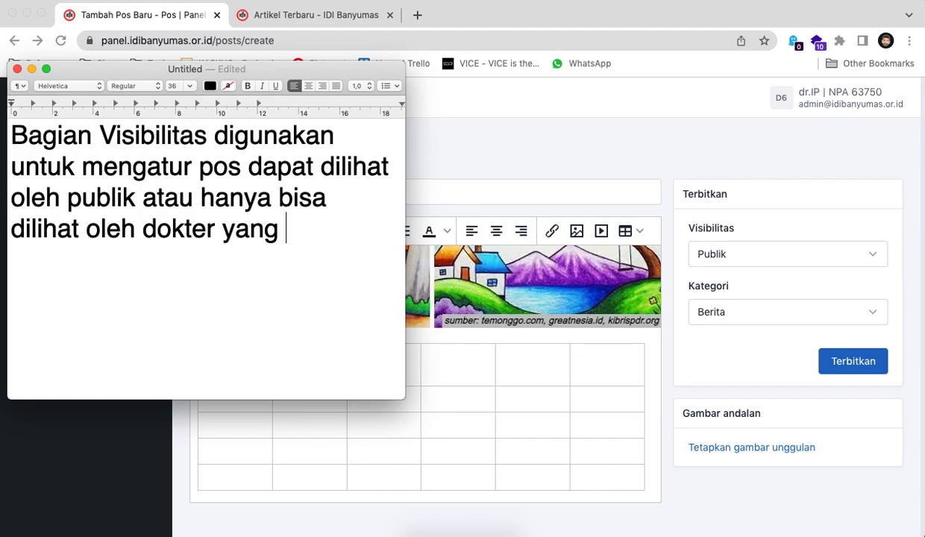
{"action": "type", "text": "sudah ada da"}
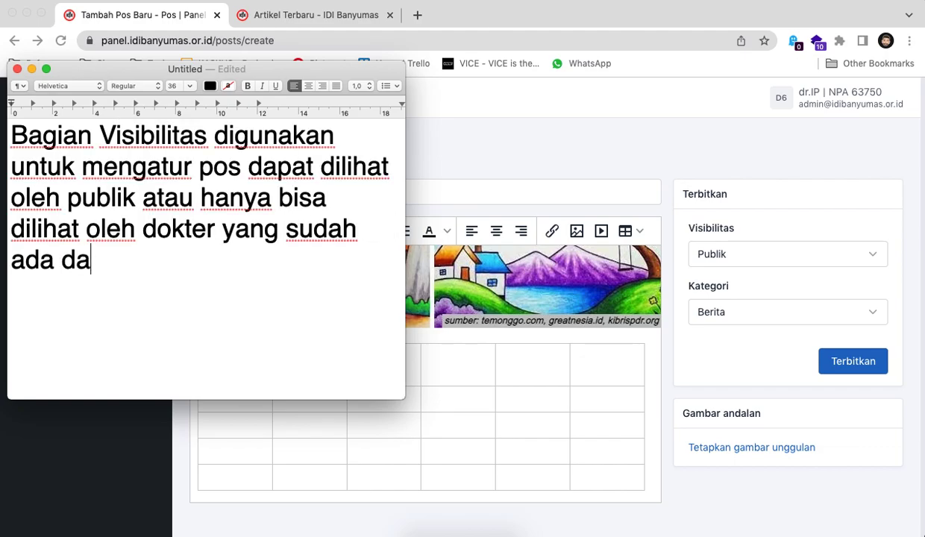
{"action": "type", "text": "lam sistem."}
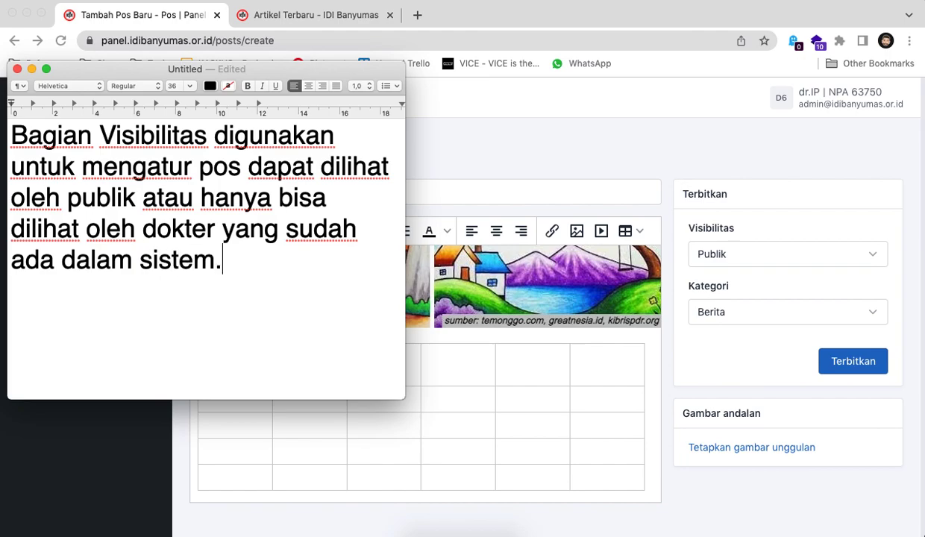
Switch to the browser, review the visibility options for the post and keep Publik selected.
{"action": "left_click", "coordinate": [667, 200]}
{"action": "left_click", "coordinate": [721, 257]}
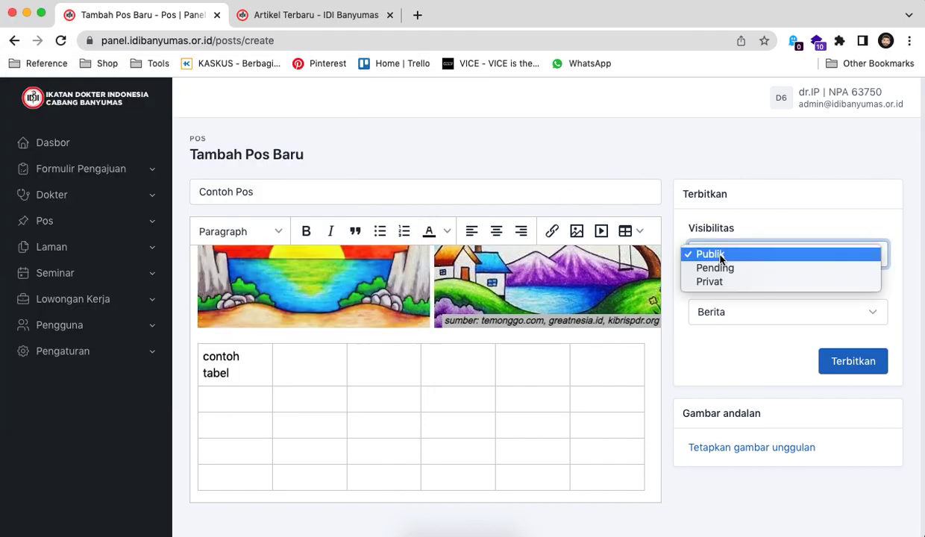
{"action": "left_click", "coordinate": [693, 253]}
Switch to the TextEdit note and replace its text with "Bagian Kategori.".
{"action": "left_click", "coordinate": [317, 298]}
{"action": "key", "text": "super+a"}
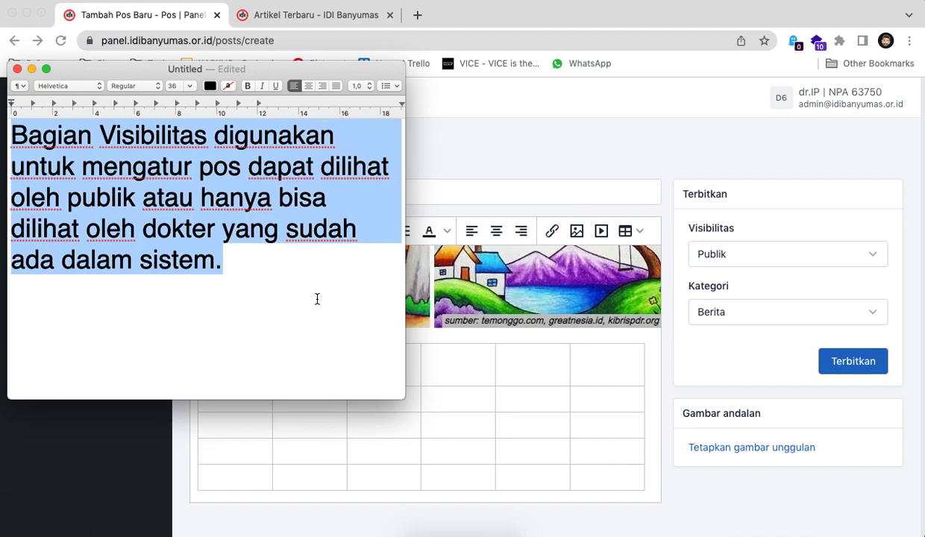
{"action": "type", "text": "Bagian Kategori."}
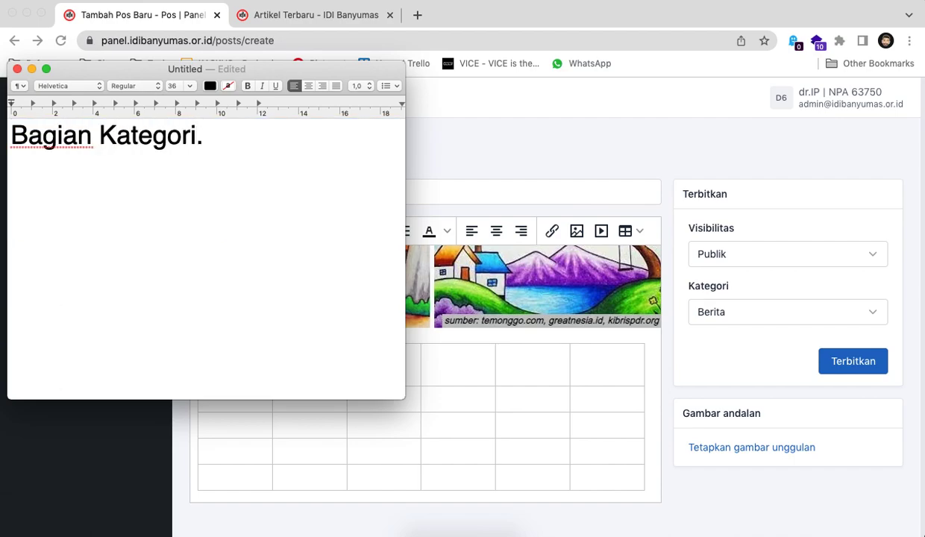
Return to the post editor in the browser and set the post's category to Rubrik Dokter.
{"action": "left_click", "coordinate": [635, 183]}
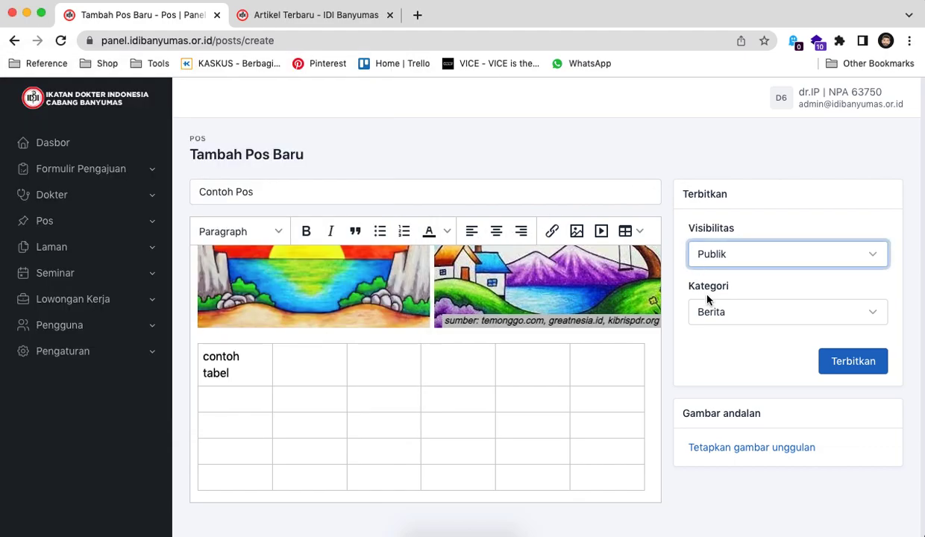
{"action": "left_click", "coordinate": [709, 310]}
{"action": "left_click", "coordinate": [712, 356]}
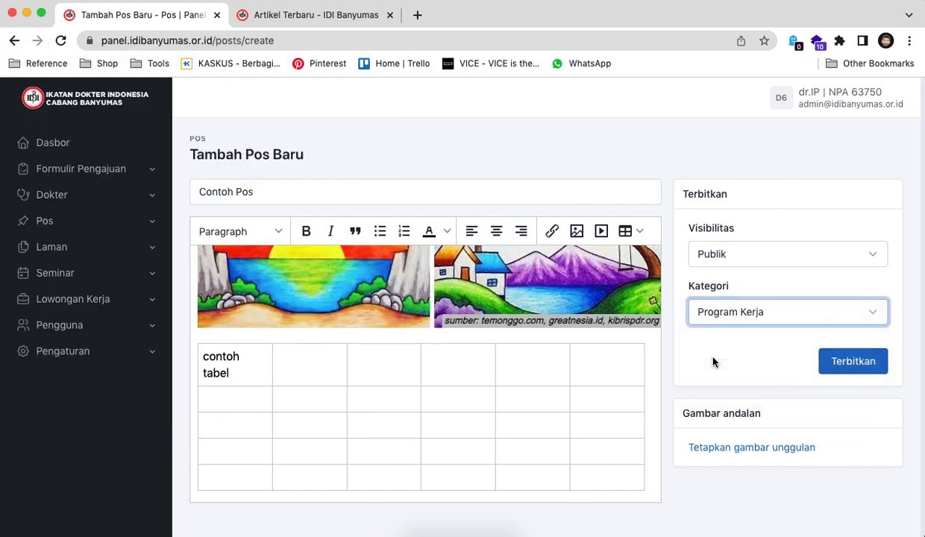
{"action": "left_click", "coordinate": [718, 312]}
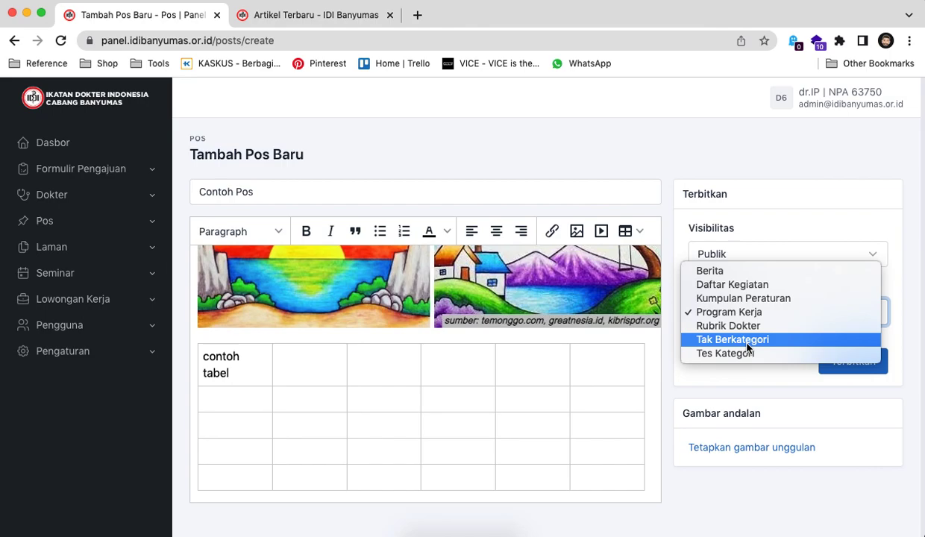
{"action": "left_click", "coordinate": [749, 325]}
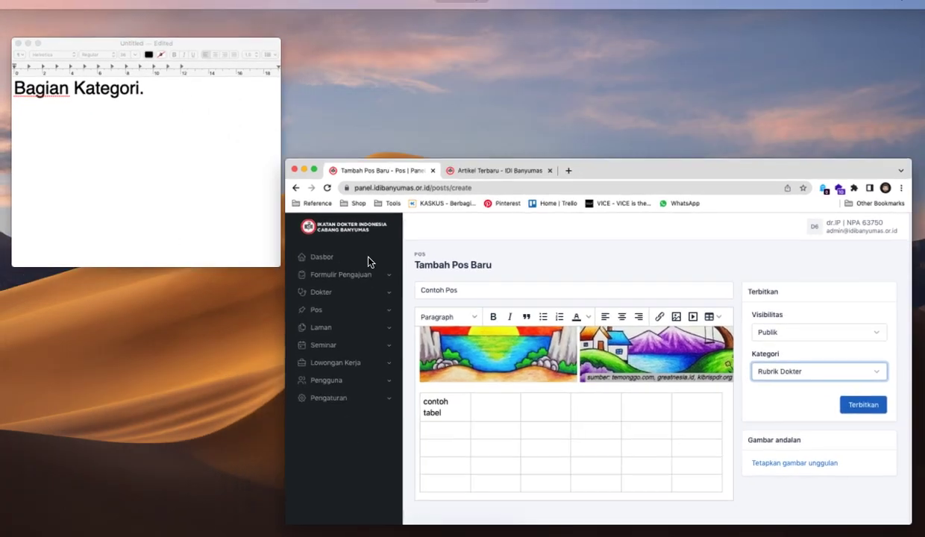
Switch to the TextEdit note and replace its text with "Gambar Andalan.".
{"action": "left_click", "coordinate": [140, 175]}
{"action": "key", "text": "super+a"}
{"action": "type", "text": "Gambar A"}
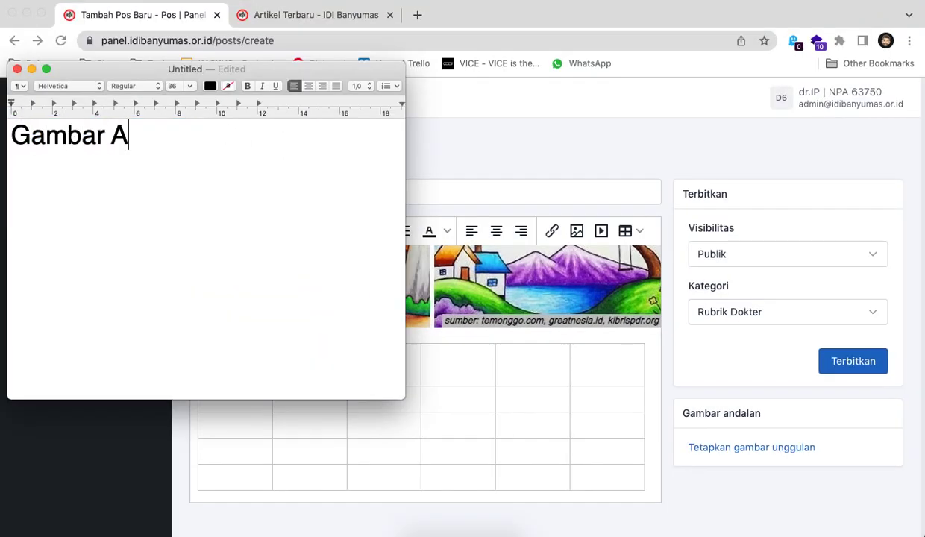
{"action": "type", "text": "ndalan."}
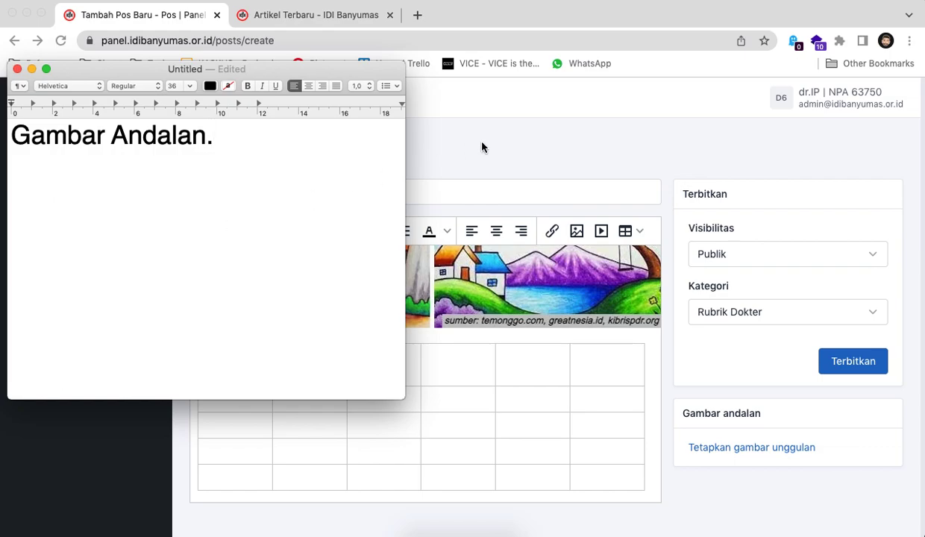
Back in the browser, set net-jerapah.jpg from the Pictures folder as the post's featured image and publish the post.
{"action": "left_click", "coordinate": [481, 147]}
{"action": "left_click", "coordinate": [741, 446]}
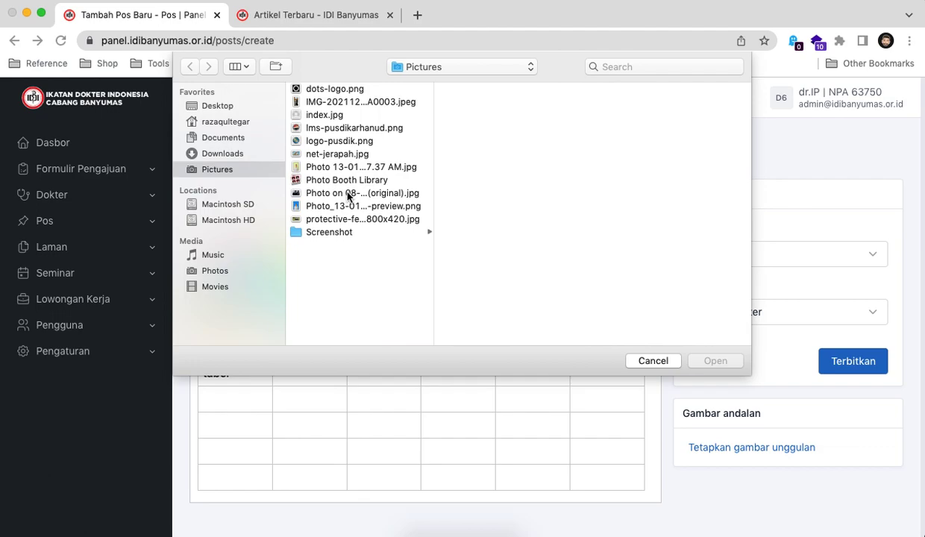
{"action": "left_click", "coordinate": [358, 153]}
{"action": "left_click", "coordinate": [713, 360]}
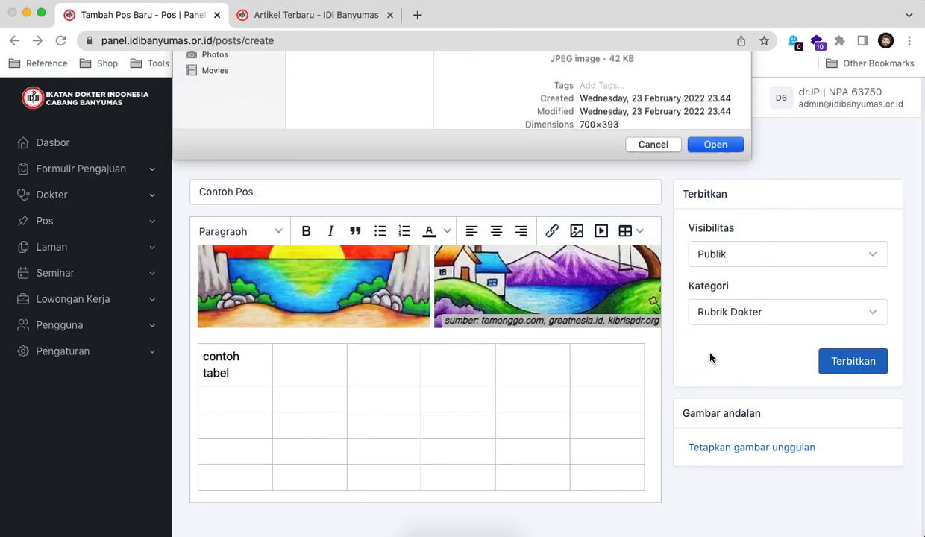
{"action": "scroll", "coordinate": [760, 375], "scroll_direction": "down", "scroll_amount": 1}
{"action": "left_click", "coordinate": [847, 302]}
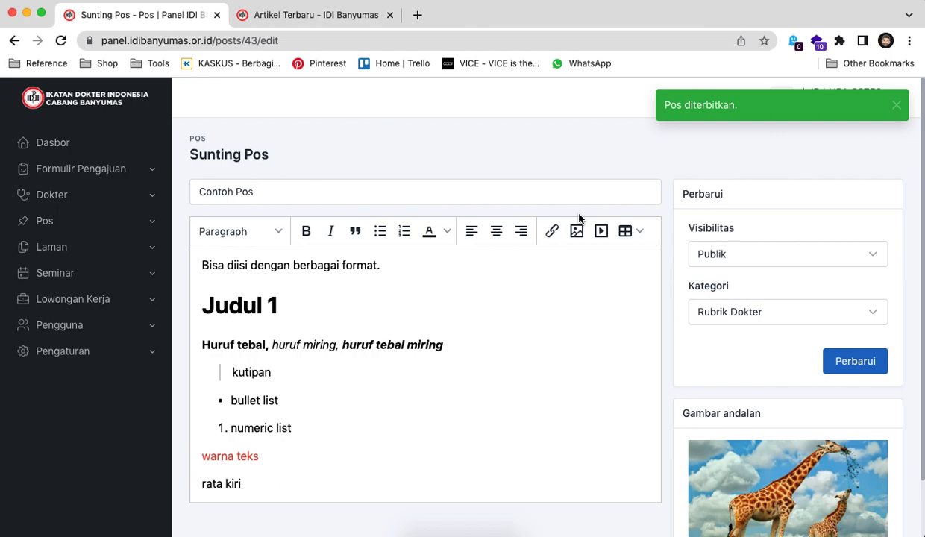
Reload the public site's article list, open the Contoh Pos article and look through its published content.
{"action": "left_click", "coordinate": [321, 15]}
{"action": "left_click", "coordinate": [60, 40]}
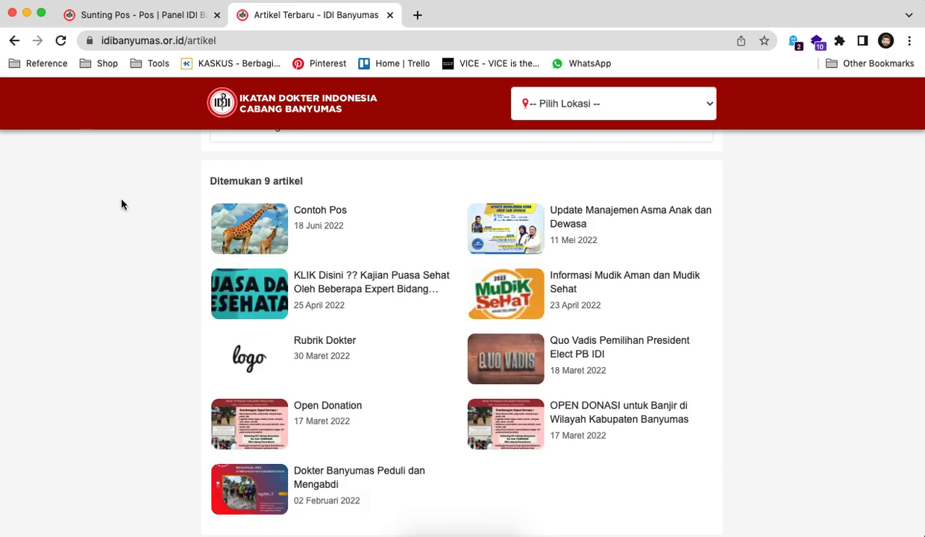
{"action": "left_click", "coordinate": [260, 202]}
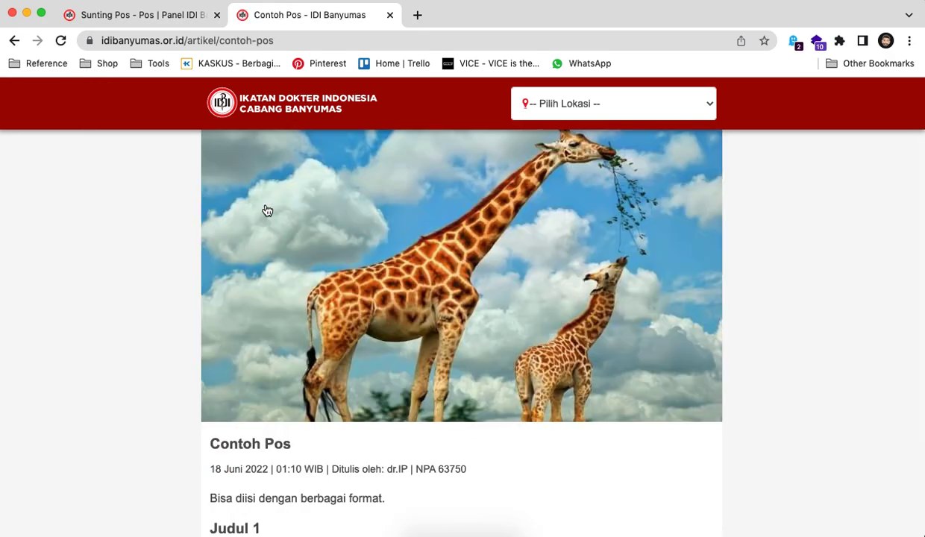
{"action": "scroll", "coordinate": [267, 211], "scroll_direction": "down", "scroll_amount": 10}
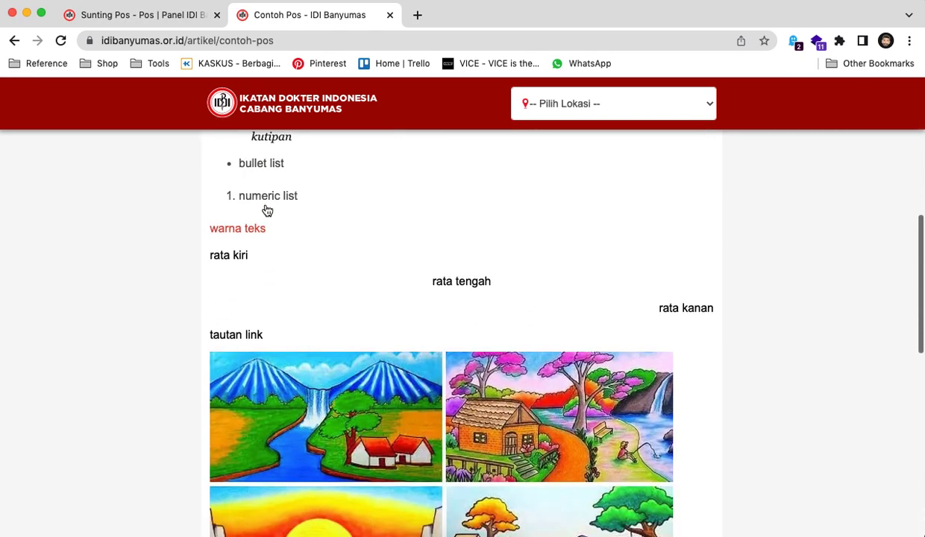
{"action": "scroll", "coordinate": [267, 210], "scroll_direction": "up", "scroll_amount": 1}
{"action": "scroll", "coordinate": [267, 210], "scroll_direction": "down", "scroll_amount": 10}
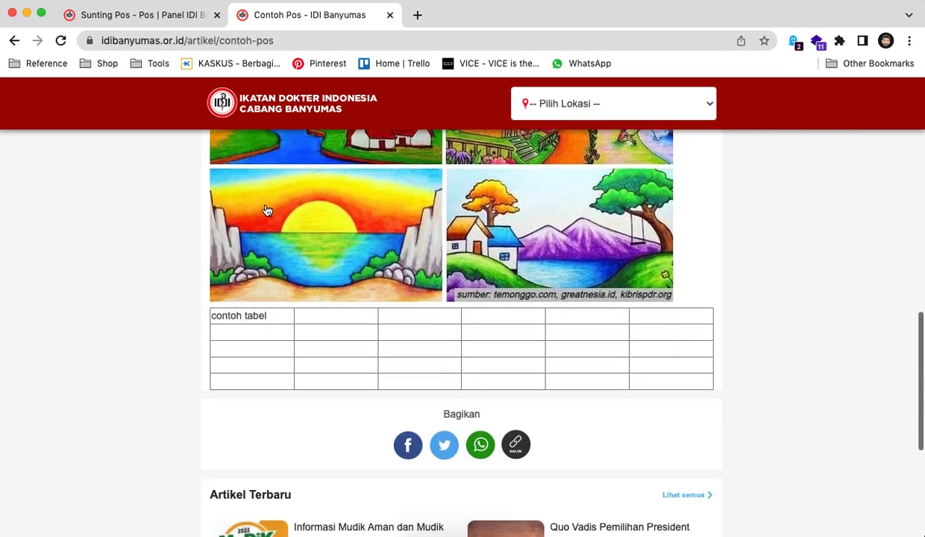
Return to the admin panel and open the list of all posts.
{"action": "left_click", "coordinate": [182, 14]}
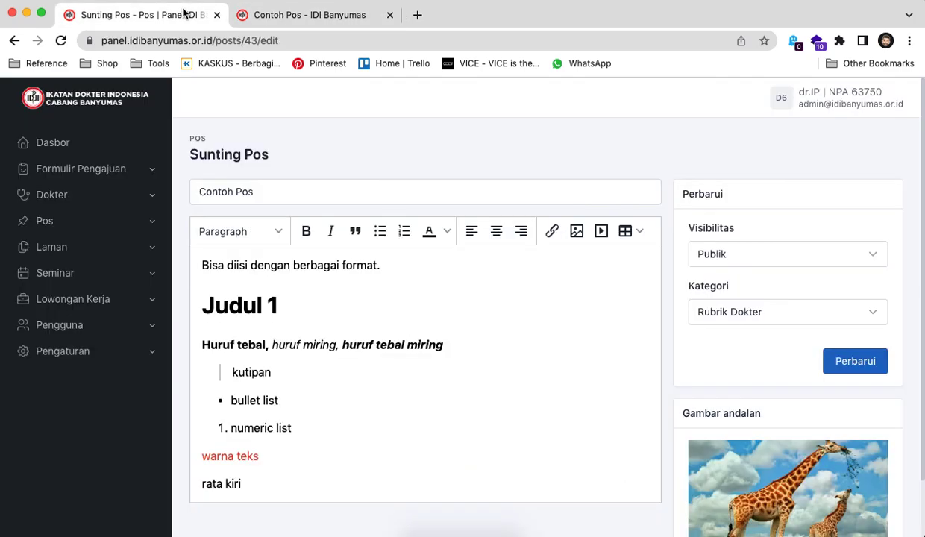
{"action": "left_click", "coordinate": [126, 220]}
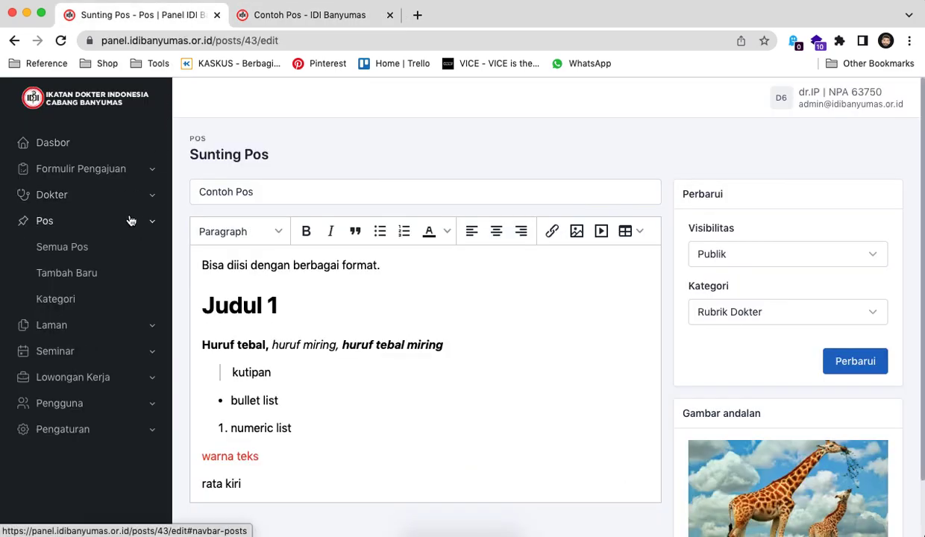
{"action": "left_click", "coordinate": [116, 251]}
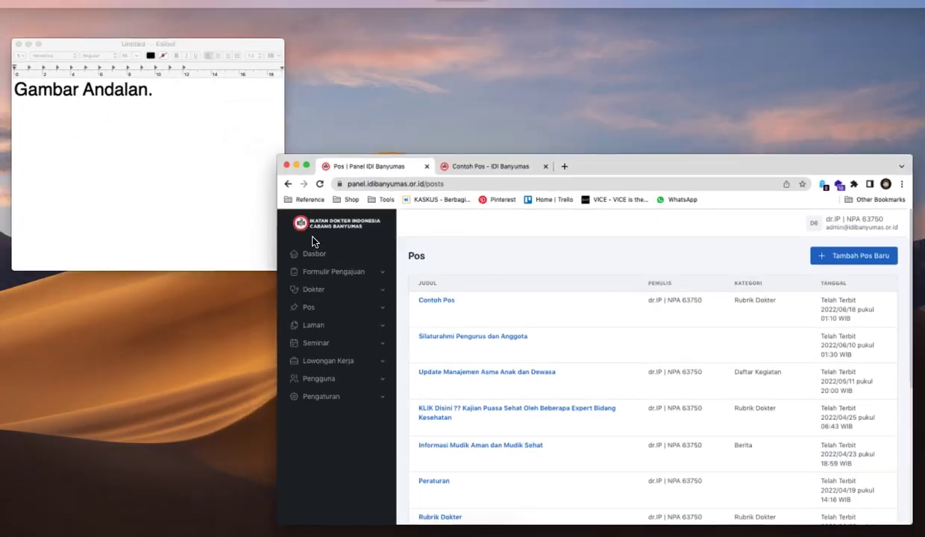
Switch to the TextEdit note and replace its text with "Pos juga dapat di sunting dan dihapus".
{"action": "left_click", "coordinate": [225, 226]}
{"action": "key", "text": "super+a"}
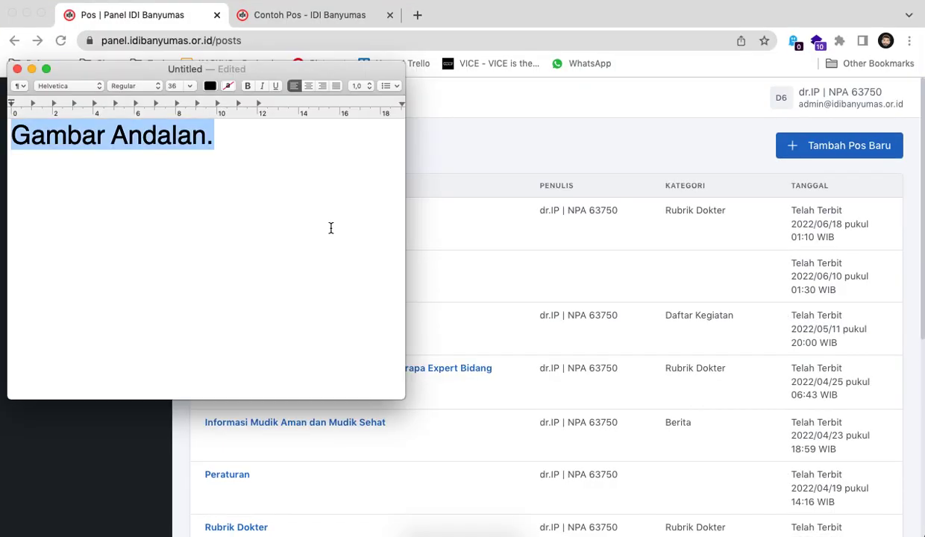
{"action": "type", "text": "Pos juga d"}
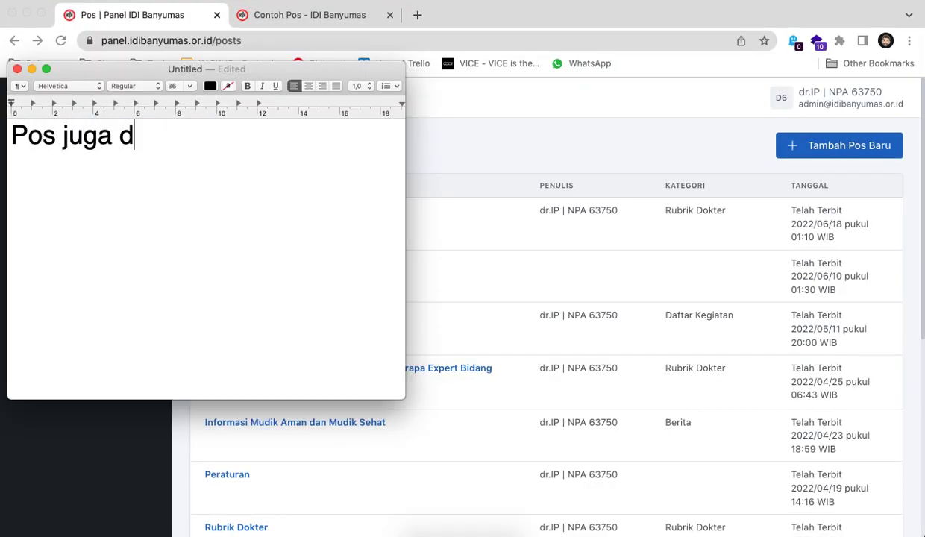
{"action": "type", "text": "apat di sunt"}
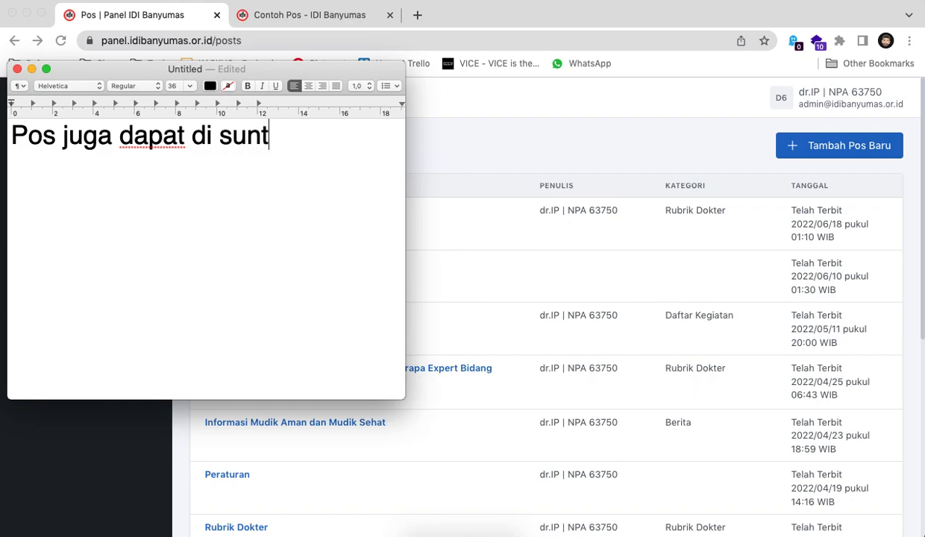
{"action": "type", "text": "ing dan di"}
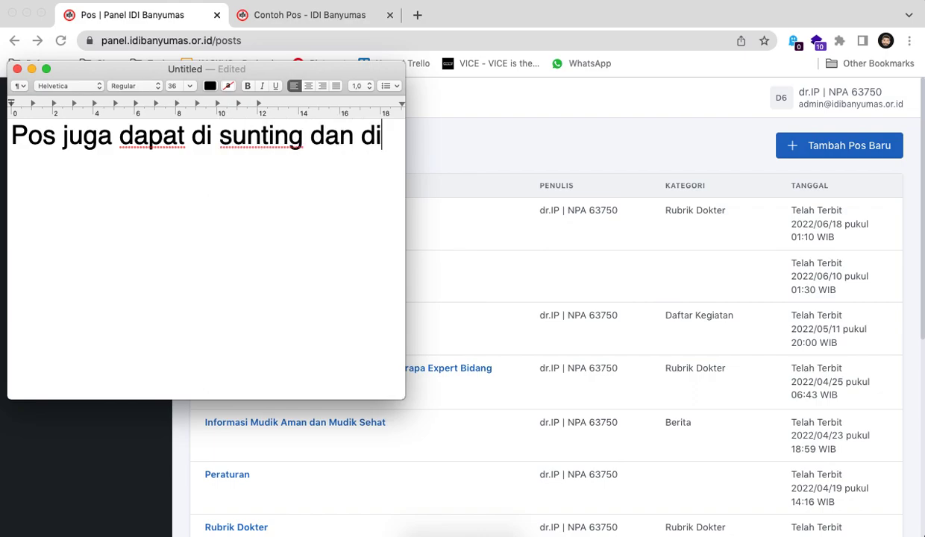
{"action": "type", "text": "hapus"}
Back in the browser, open the Contoh Pos post for editing and change its title to "Contoh Pos Satu".
{"action": "left_click", "coordinate": [515, 161]}
{"action": "mouse_move", "coordinate": [418, 234]}
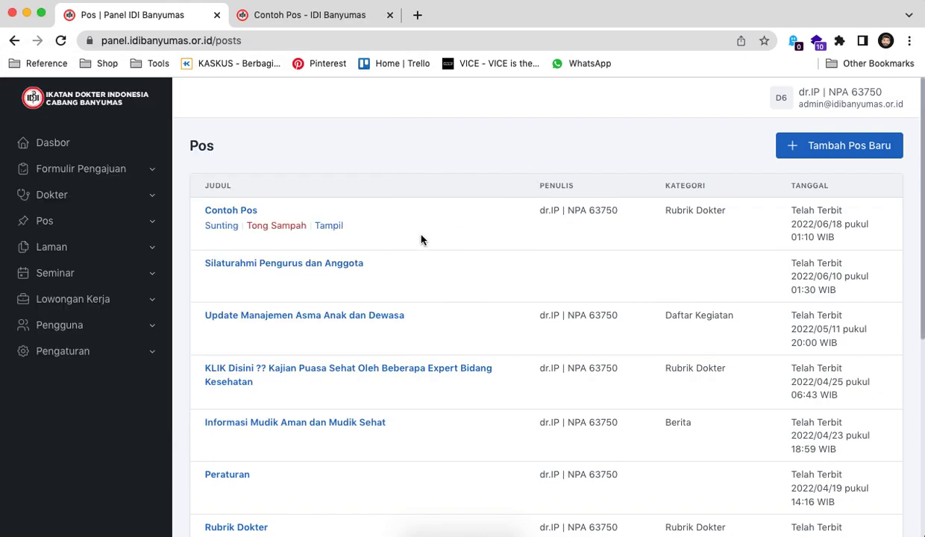
{"action": "left_click", "coordinate": [237, 229]}
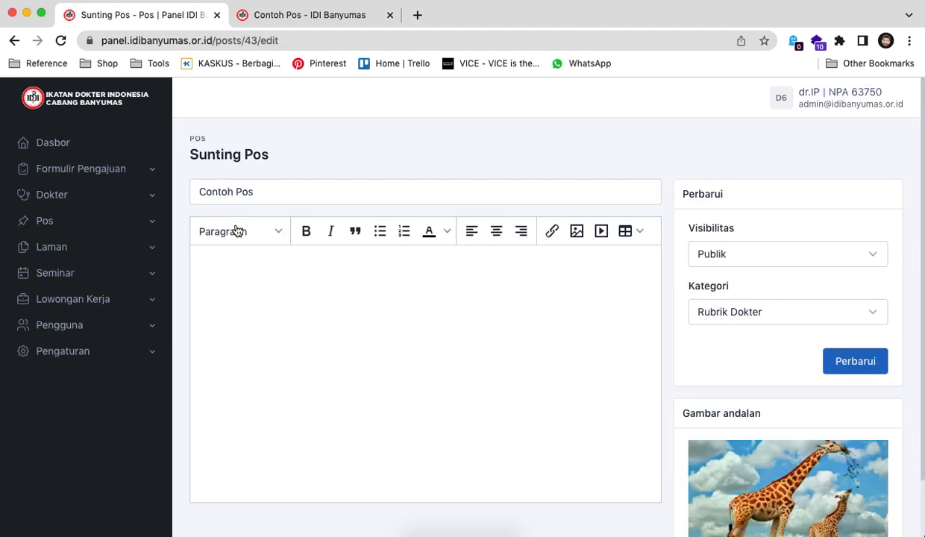
{"action": "left_click", "coordinate": [271, 200]}
{"action": "type", "text": "Satu"}
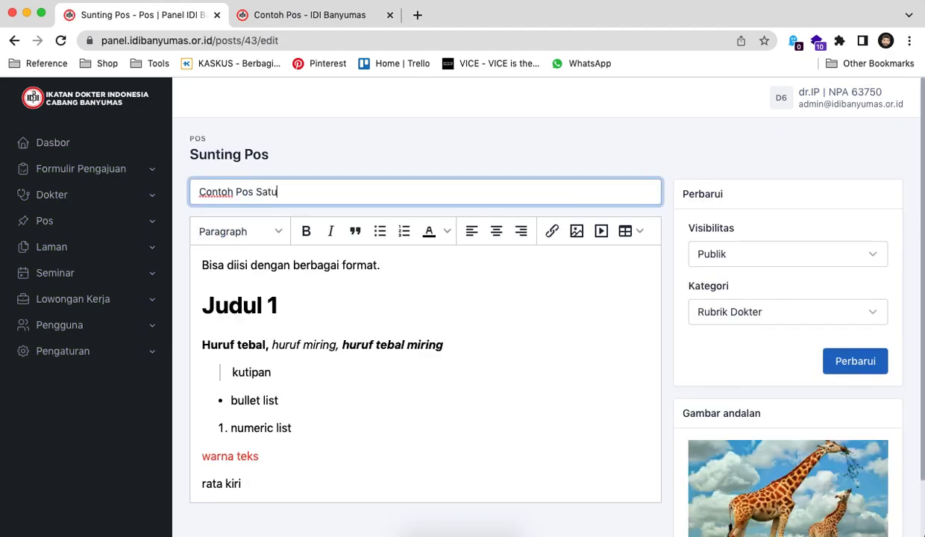
Replace the post's entire body content, including the table, with "pos satu dirubah".
{"action": "scroll", "coordinate": [774, 324], "scroll_direction": "down", "scroll_amount": 2}
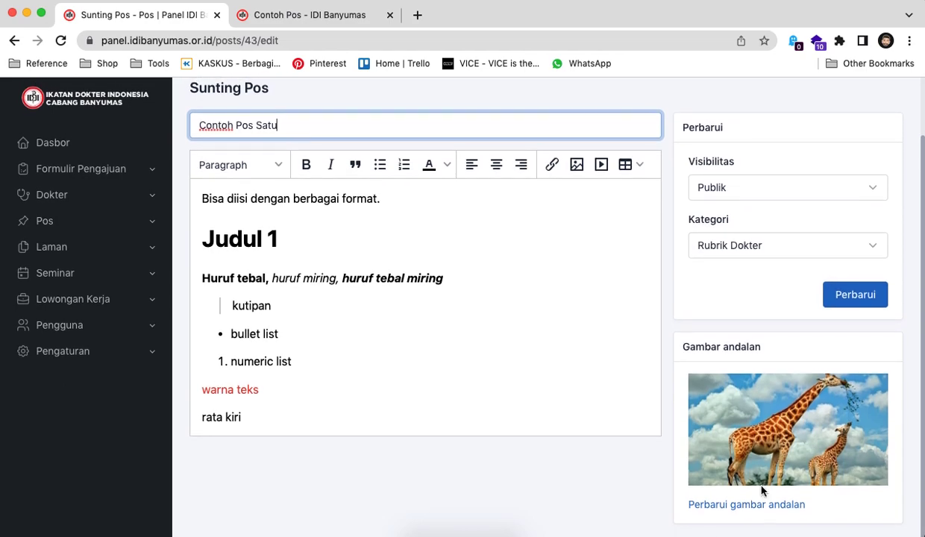
{"action": "left_click", "coordinate": [445, 326]}
{"action": "key", "text": "ctrl+a"}
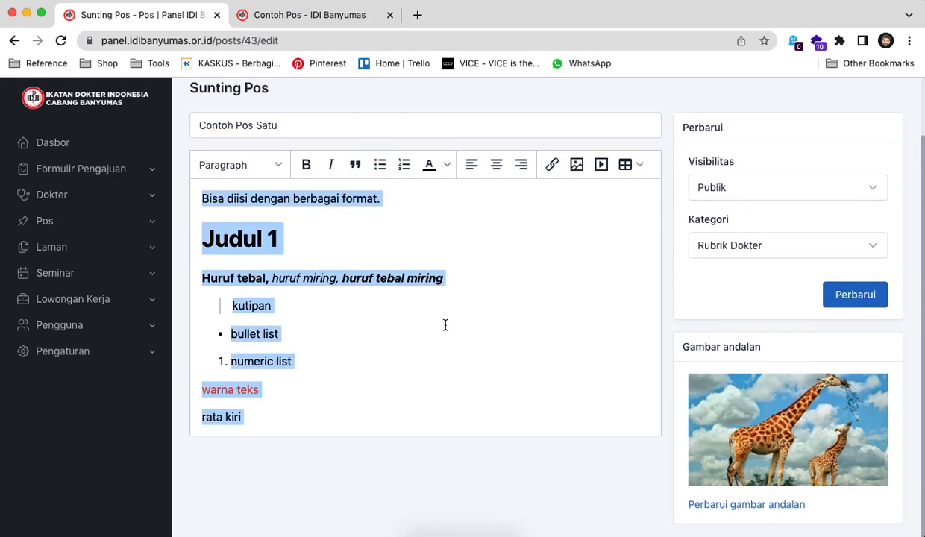
{"action": "type", "text": "pos"}
{"action": "key", "text": "ctrl+a"}
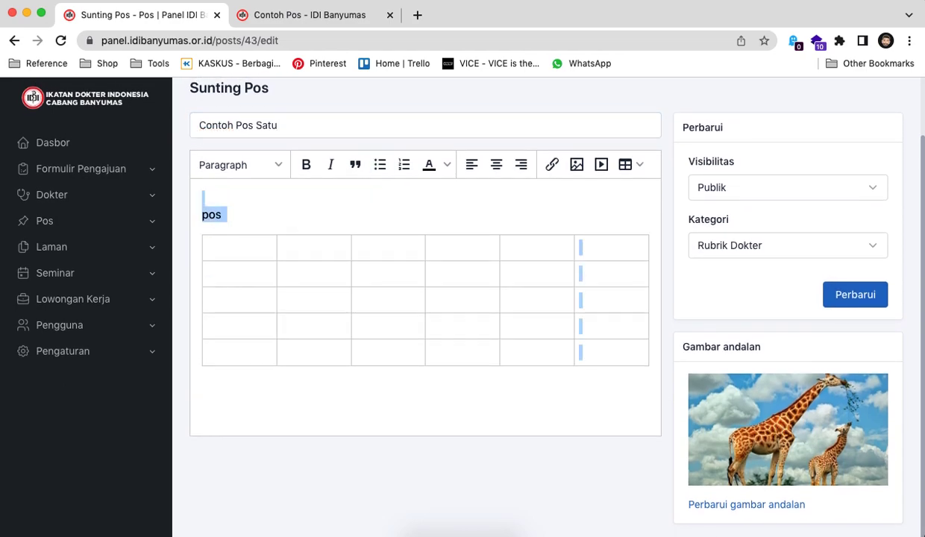
{"action": "key", "text": "BackSpace"}
{"action": "type", "text": "pos s"}
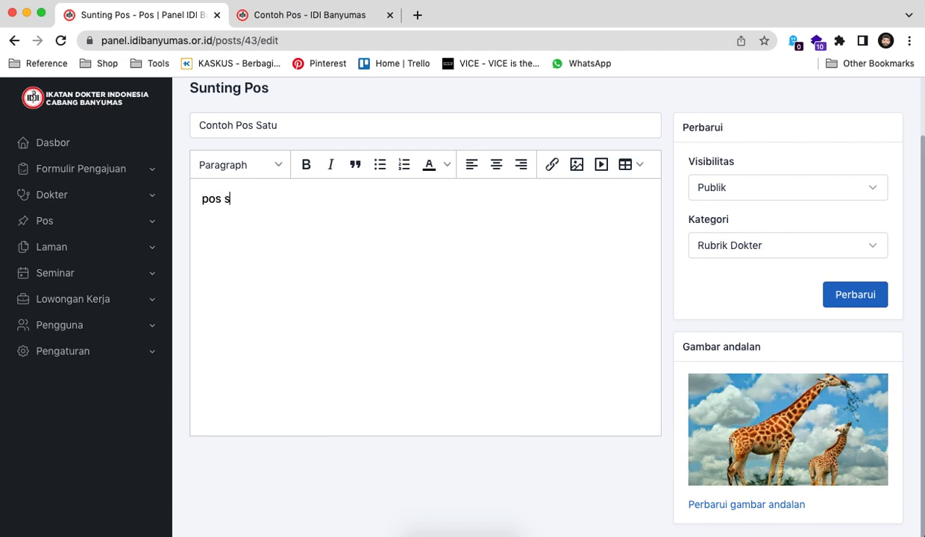
{"action": "type", "text": "atu dirubah"}
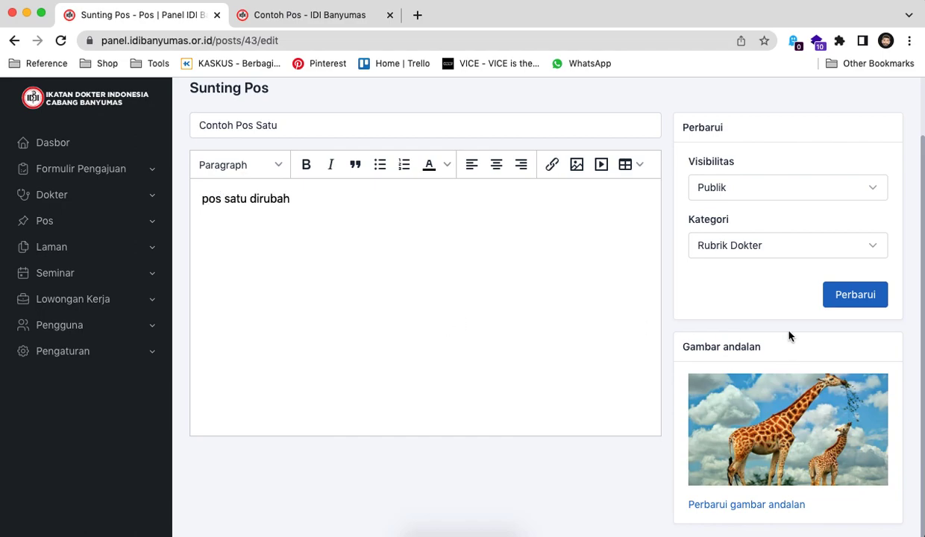
Update the post with category Kumpulan Peraturan and the protective female brown bear JPG from the Pictures folder as its featured image.
{"action": "left_click", "coordinate": [835, 246]}
{"action": "left_click", "coordinate": [836, 218]}
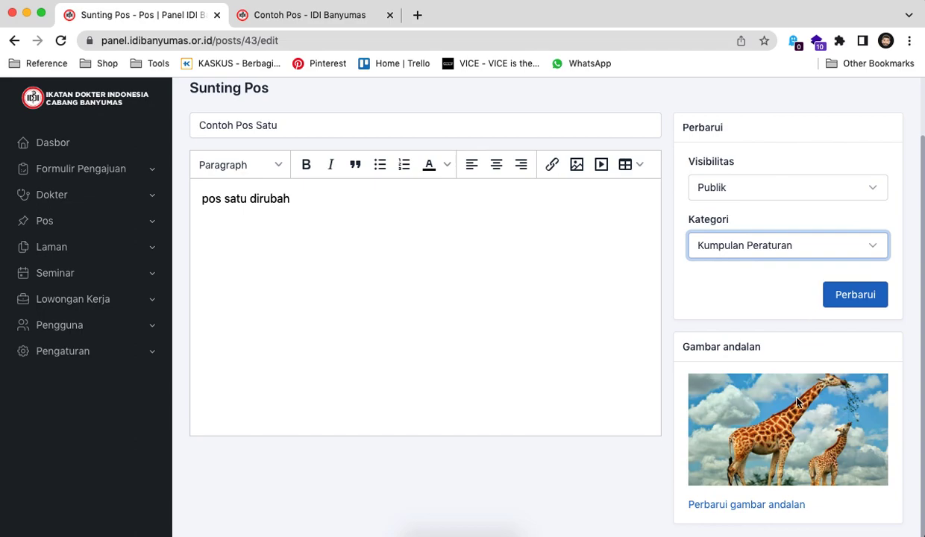
{"action": "left_click", "coordinate": [771, 503]}
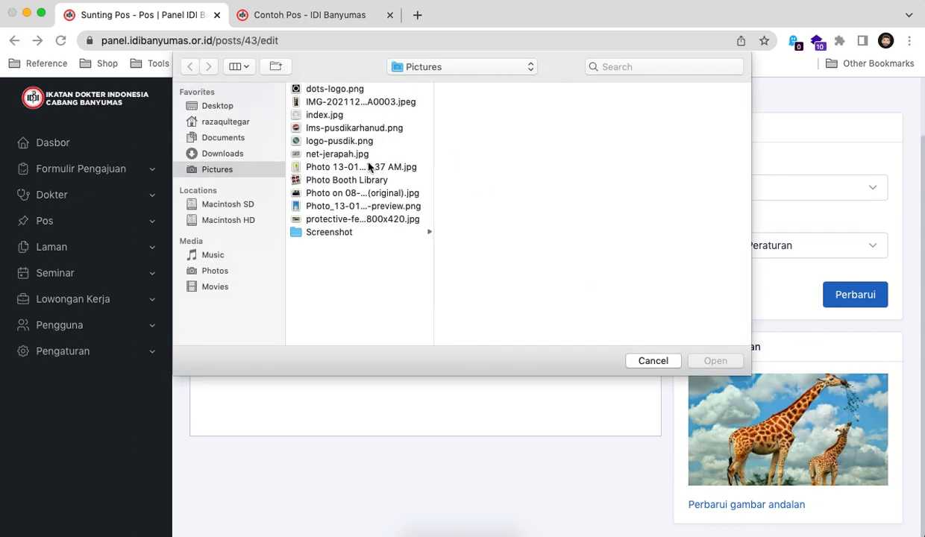
{"action": "left_click", "coordinate": [357, 219]}
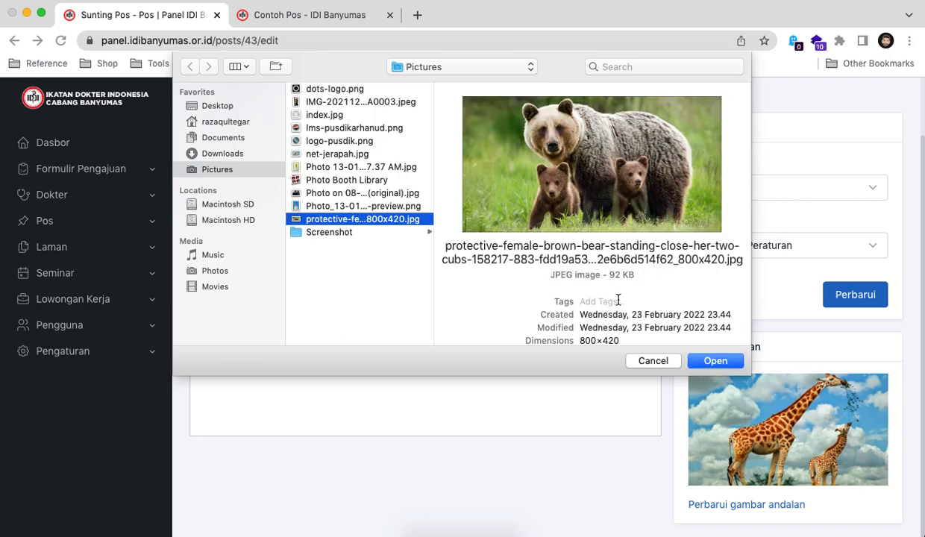
{"action": "left_click", "coordinate": [697, 360]}
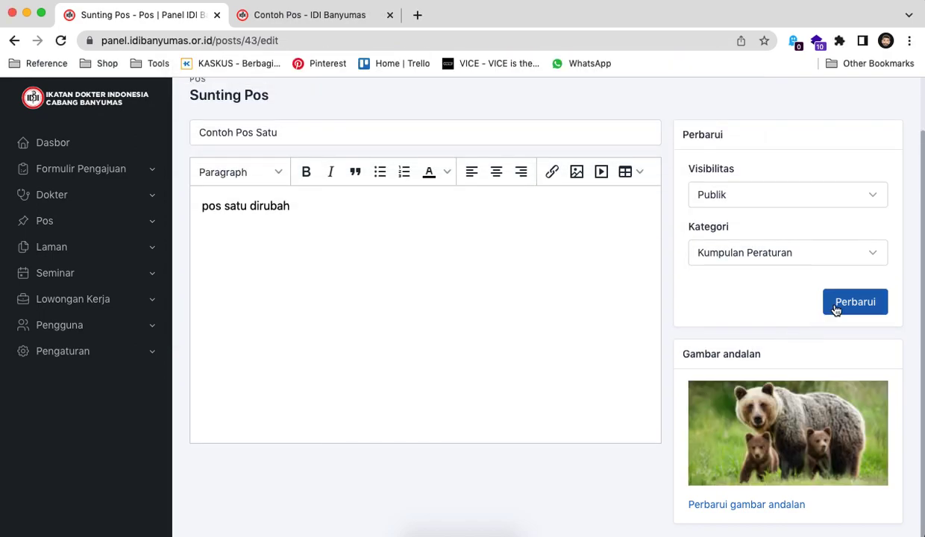
{"action": "left_click", "coordinate": [836, 308]}
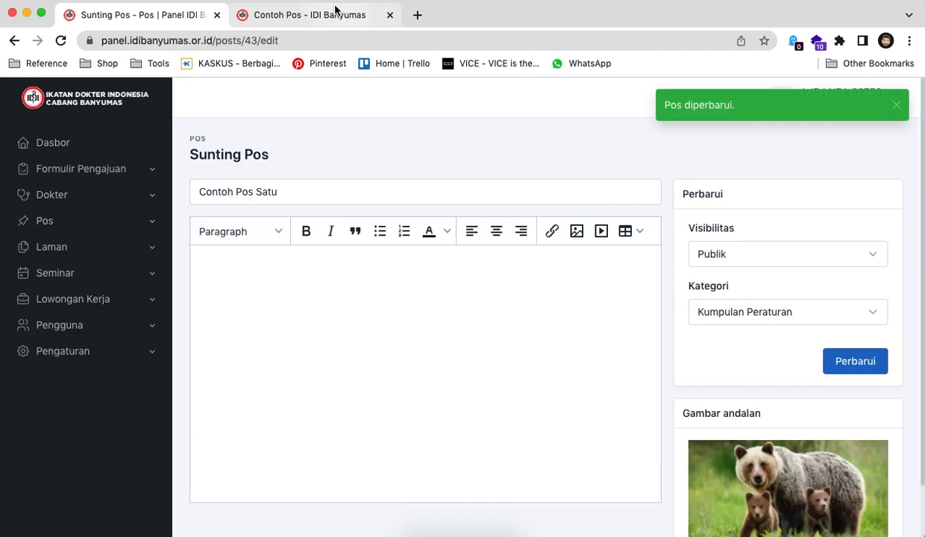
Go back to the public site's article list, open the Contoh Pos Satu article and look through its updated content.
{"action": "left_click", "coordinate": [246, 12]}
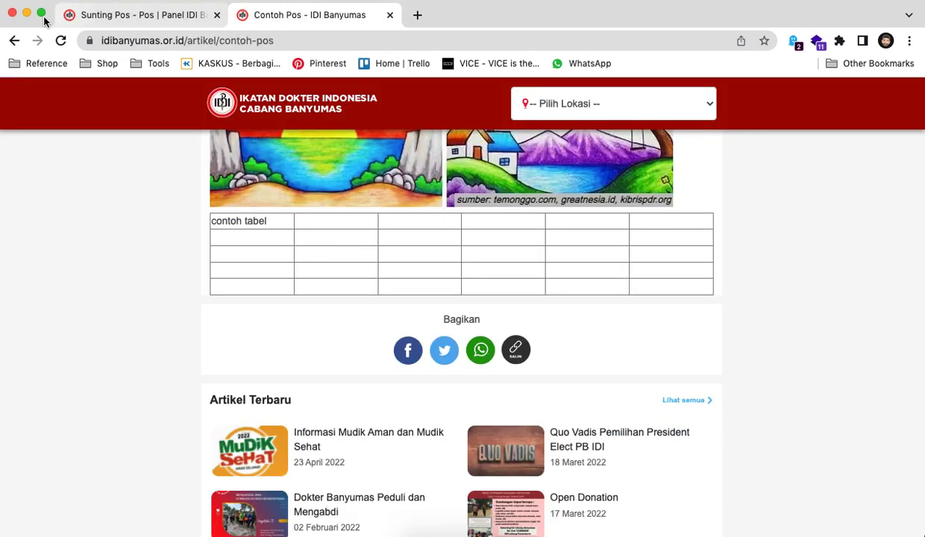
{"action": "left_click", "coordinate": [15, 41]}
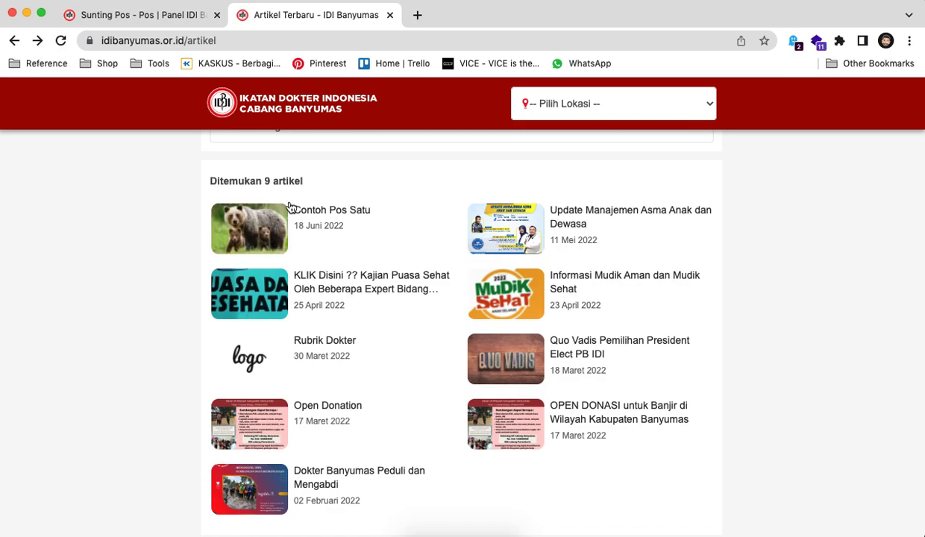
{"action": "left_click", "coordinate": [271, 237]}
{"action": "scroll", "coordinate": [271, 238], "scroll_direction": "down", "scroll_amount": 2}
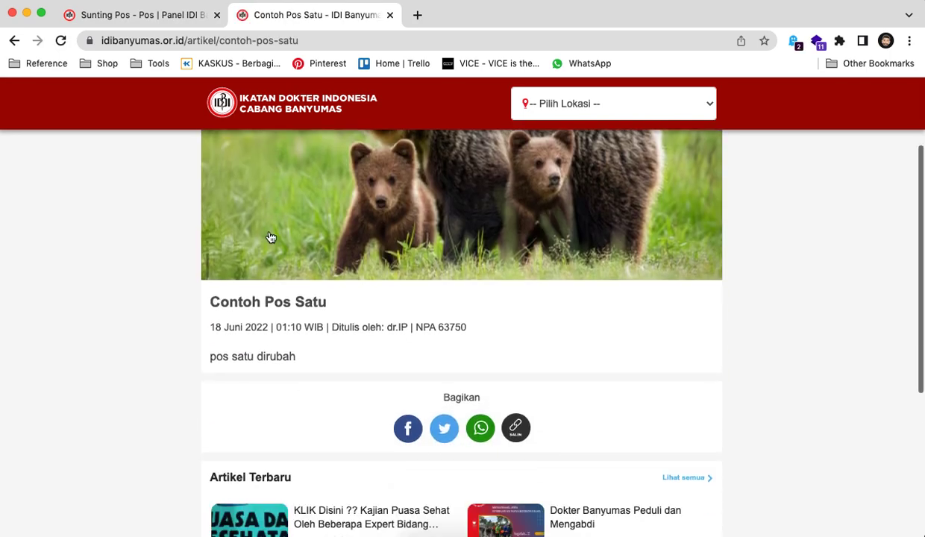
Return to the admin panel's list of all posts and permanently delete the Contoh Pos Satu post.
{"action": "left_click", "coordinate": [176, 15]}
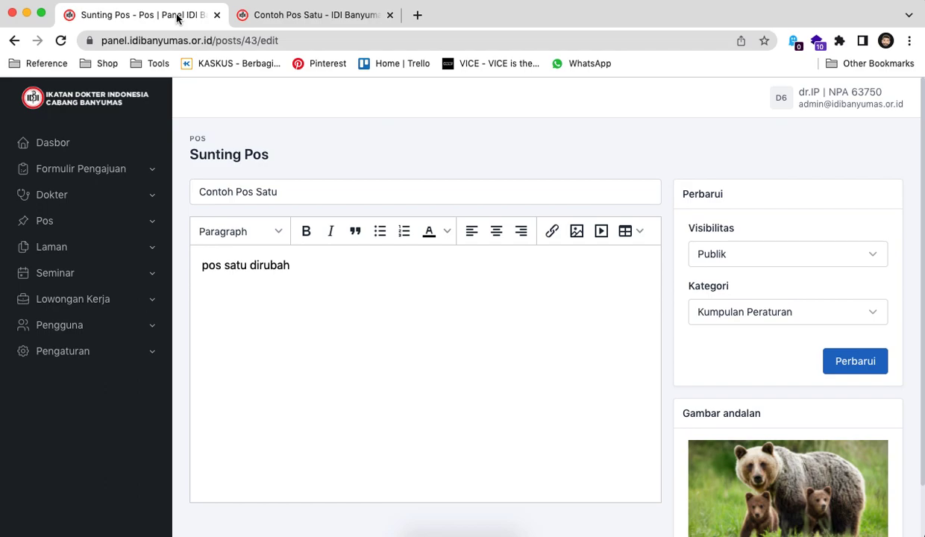
{"action": "left_click", "coordinate": [114, 220]}
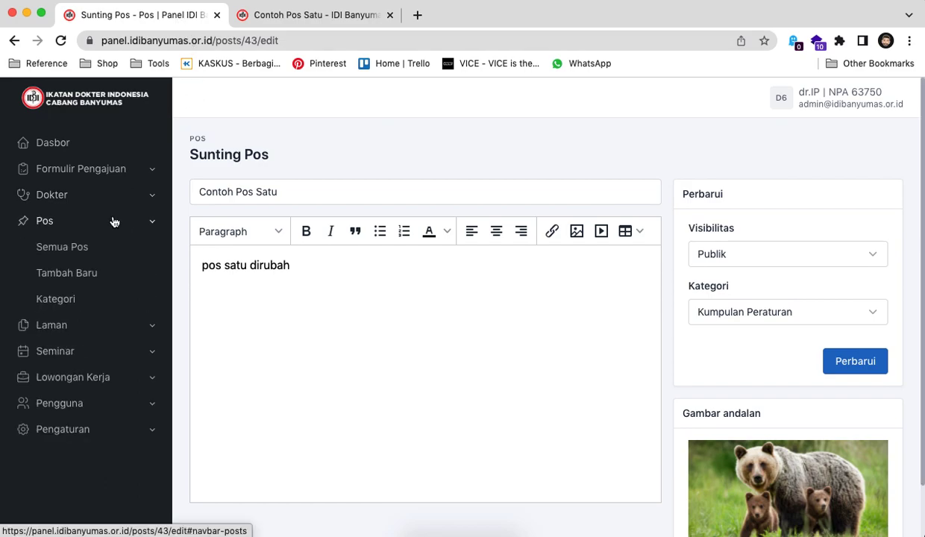
{"action": "left_click", "coordinate": [97, 246]}
{"action": "mouse_move", "coordinate": [284, 210]}
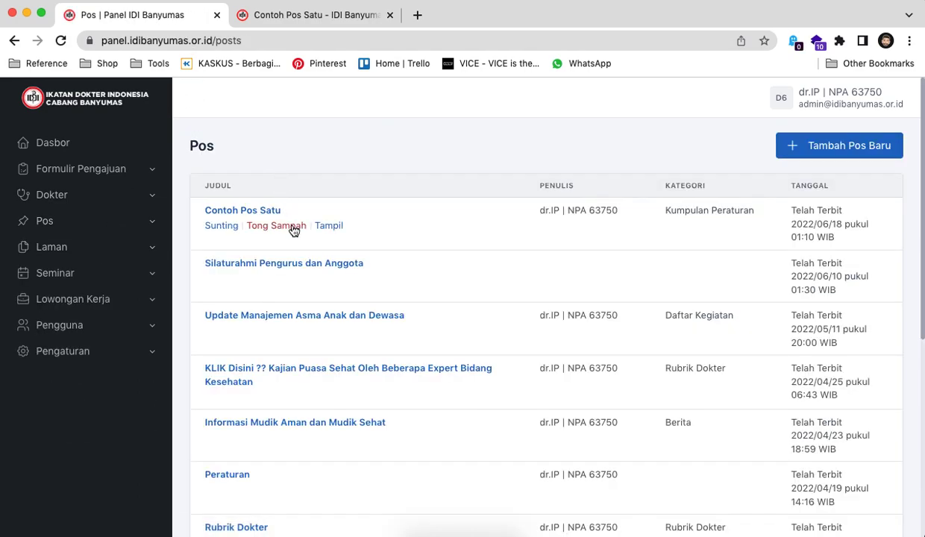
{"action": "left_click", "coordinate": [292, 226]}
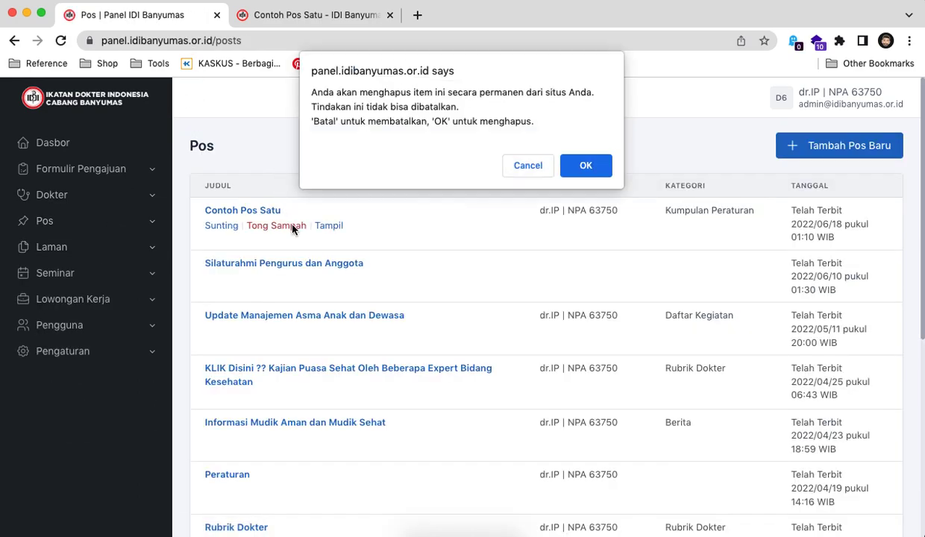
{"action": "left_click", "coordinate": [599, 173]}
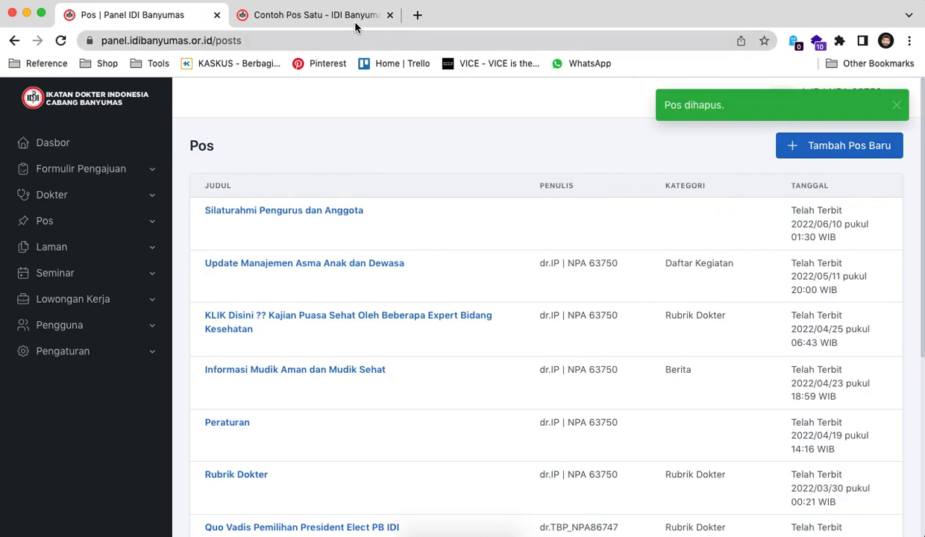
Go back to the public site's article list and reload it to check for the deleted post.
{"action": "left_click", "coordinate": [328, 16]}
{"action": "left_click", "coordinate": [21, 45]}
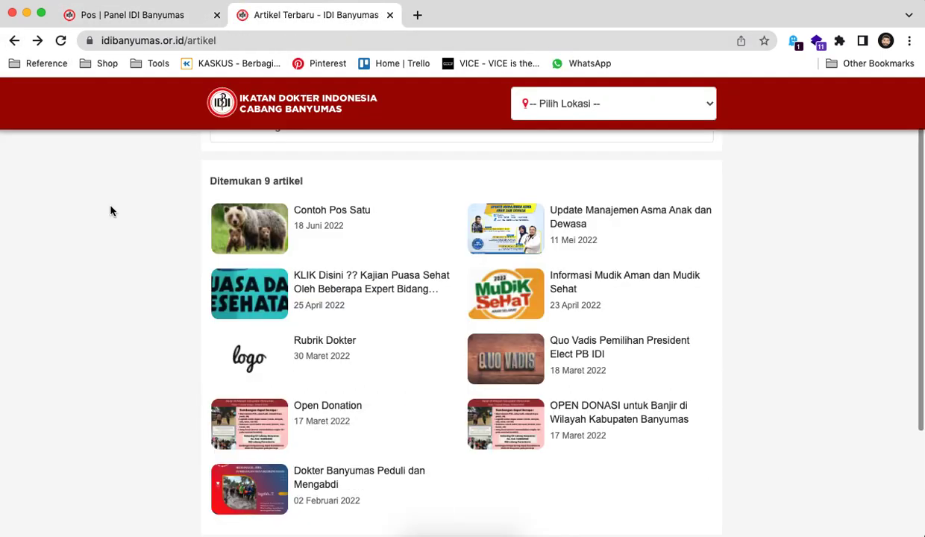
{"action": "left_click", "coordinate": [59, 45]}
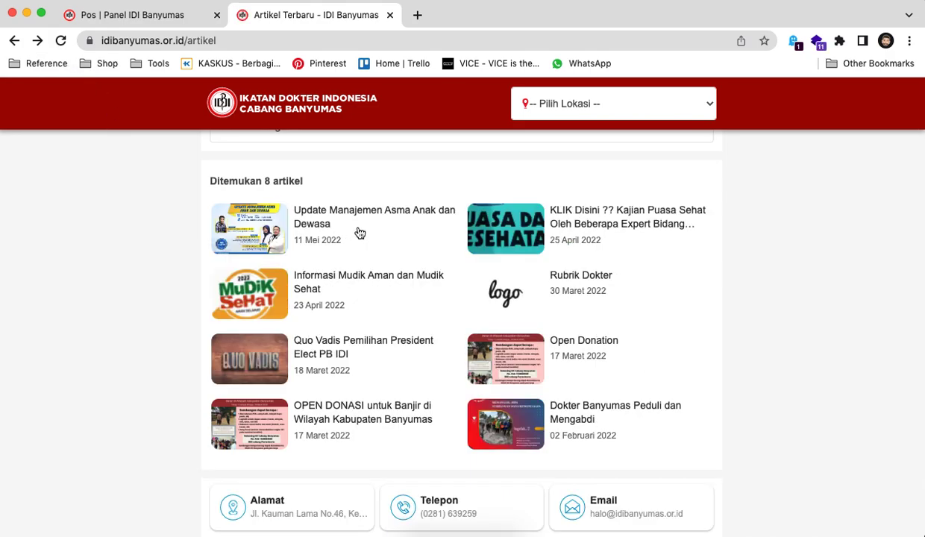
Return to the admin panel and open the list of all pages (Semua Laman).
{"action": "left_click", "coordinate": [177, 22]}
{"action": "left_click", "coordinate": [114, 248]}
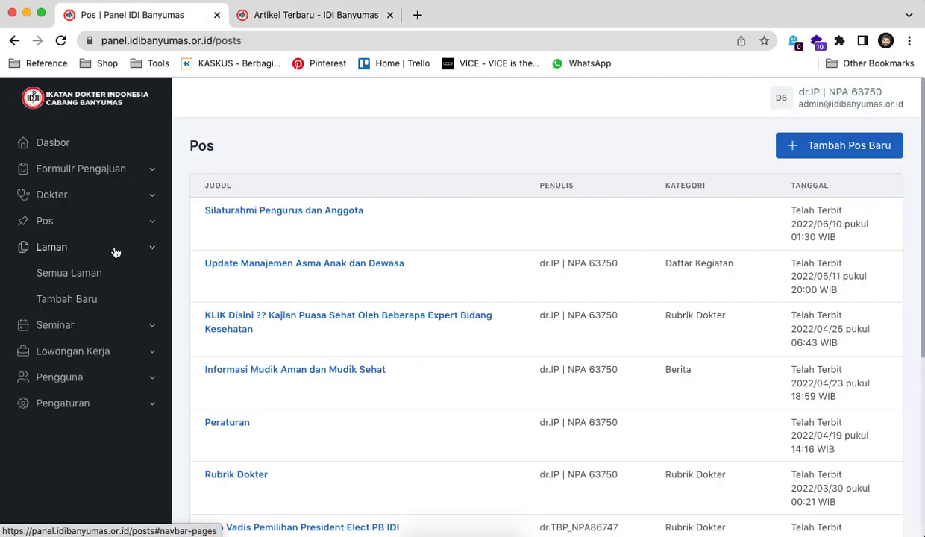
{"action": "left_click", "coordinate": [104, 272]}
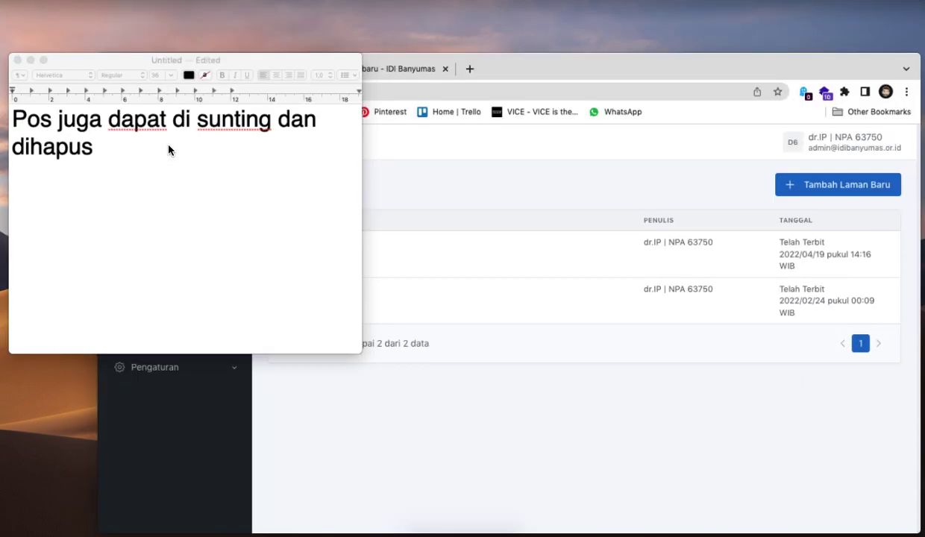
Replace the note's text with "Laman, terdapat dua laman bawaan yakni. Peraturan dan Tentang Kami.".
{"action": "key", "text": "super+a"}
{"action": "type", "text": "Lama"}
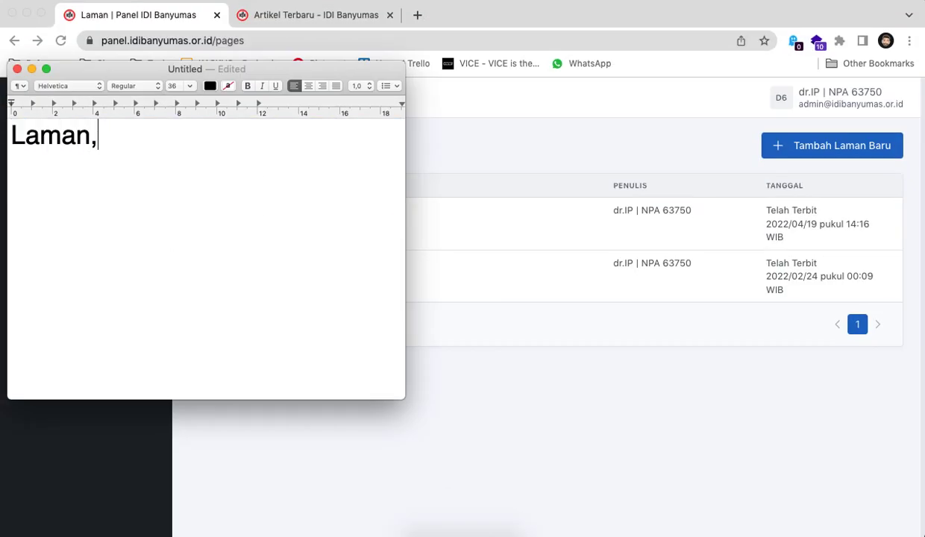
{"action": "type", "text": "n, terdapat dua "}
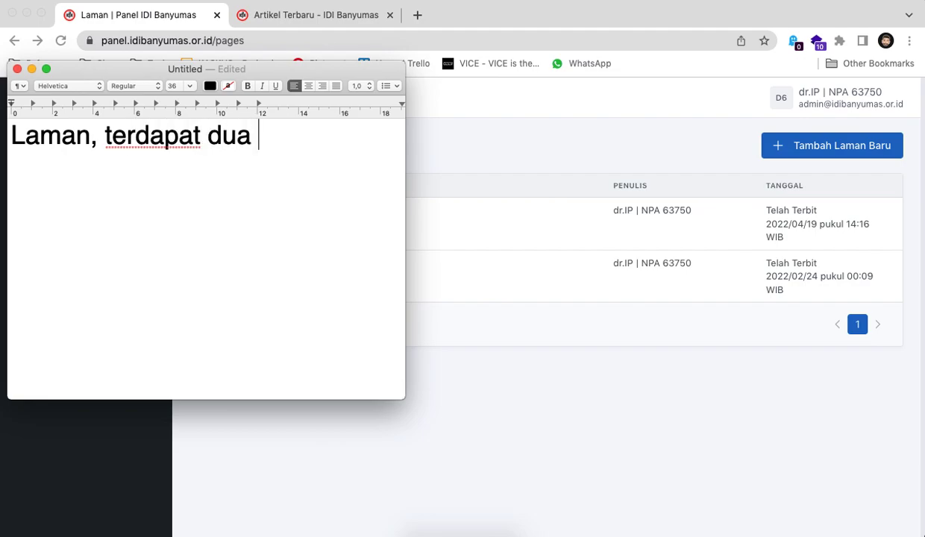
{"action": "type", "text": "laman b"}
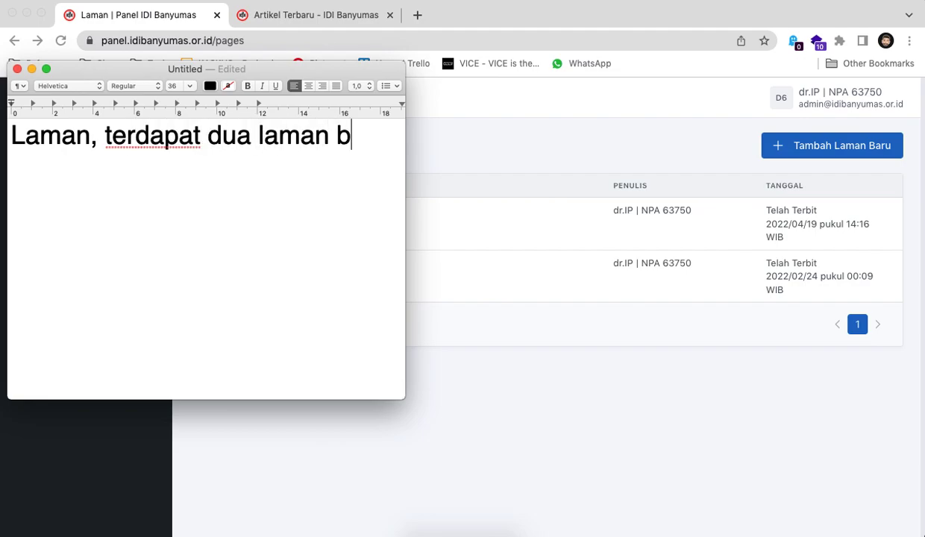
{"action": "type", "text": "awaan yakni"}
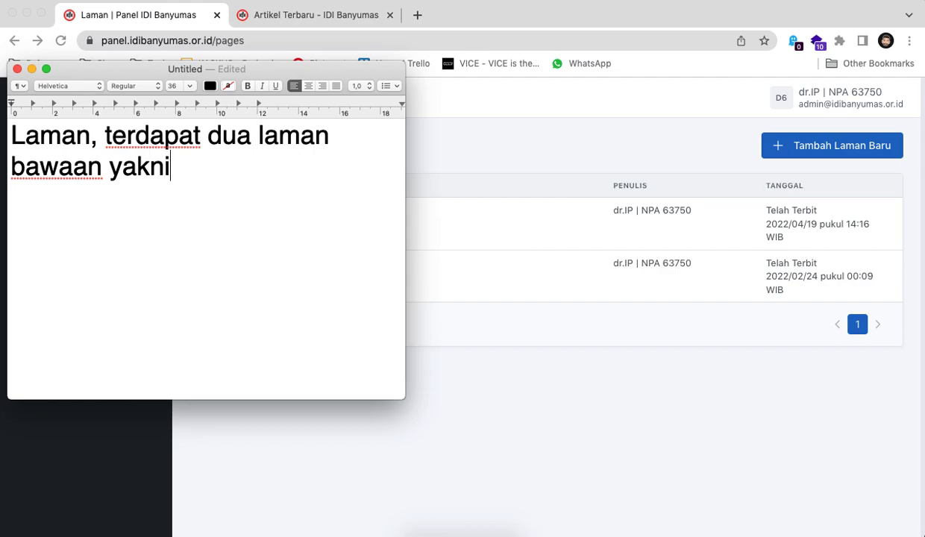
{"action": "type", "text": ". Peratu"}
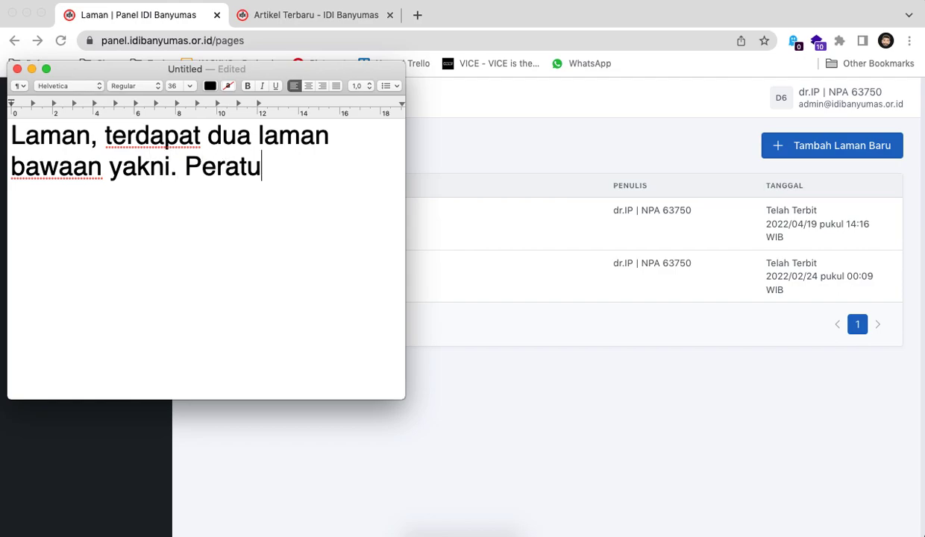
{"action": "type", "text": "ran dan Tentang "}
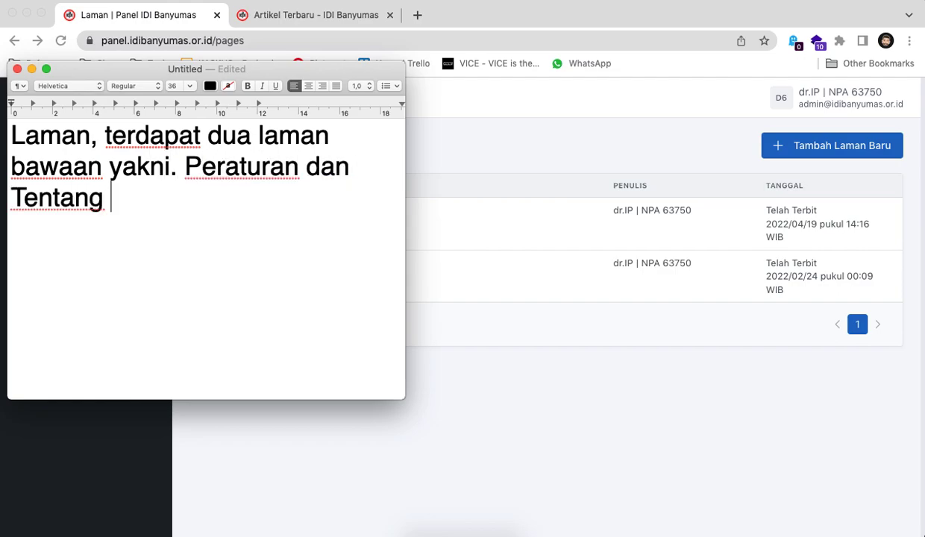
{"action": "type", "text": "Kami.  "}
Add a second paragraph to the note, after a blank line: "Fungsi dari laman ini sebenernya sama dengan fitru Pos.".
{"action": "type", "text": "Fung"}
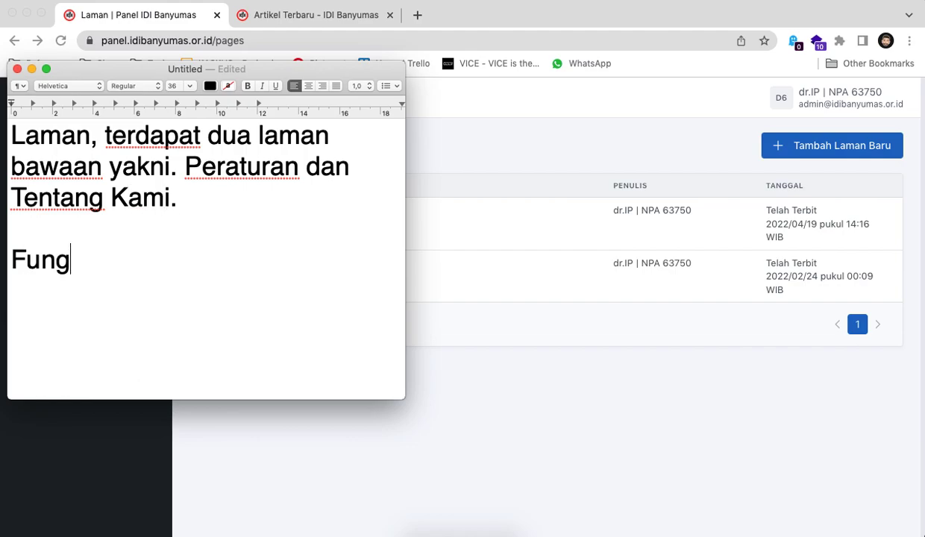
{"action": "type", "text": "si dari laman "}
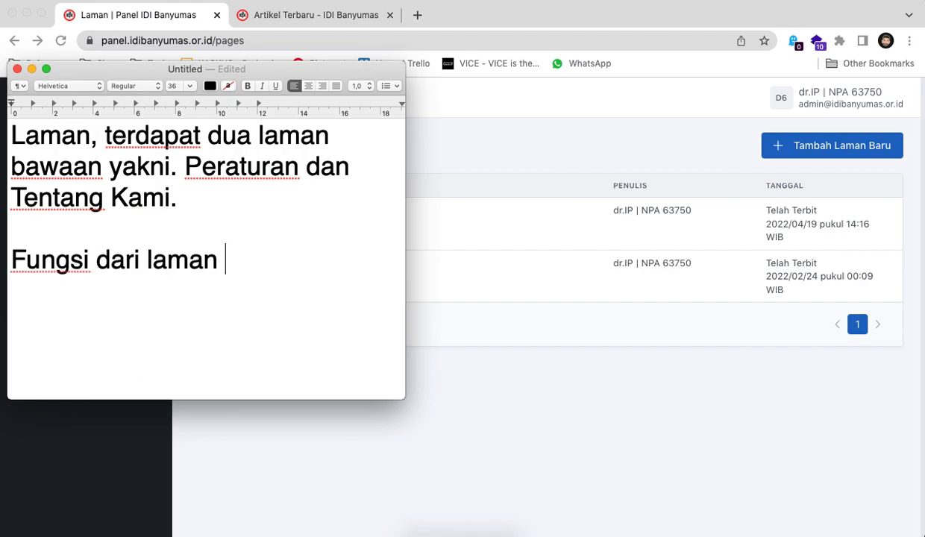
{"action": "type", "text": "ini sebernya"}
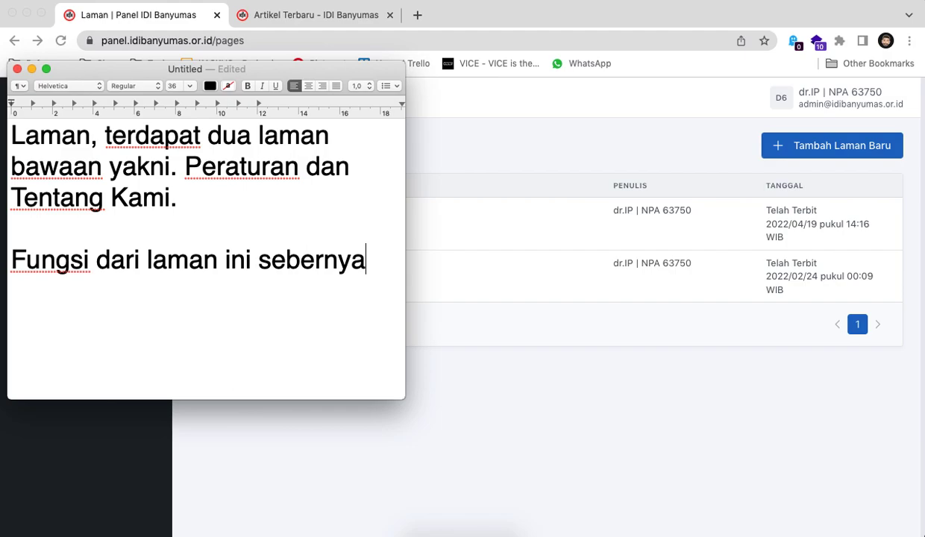
{"action": "key", "text": "BackSpace"}
{"action": "key", "text": "BackSpace"}
{"action": "key", "text": "BackSpace"}
{"action": "key", "text": "BackSpace"}
{"action": "type", "text": "nern"}
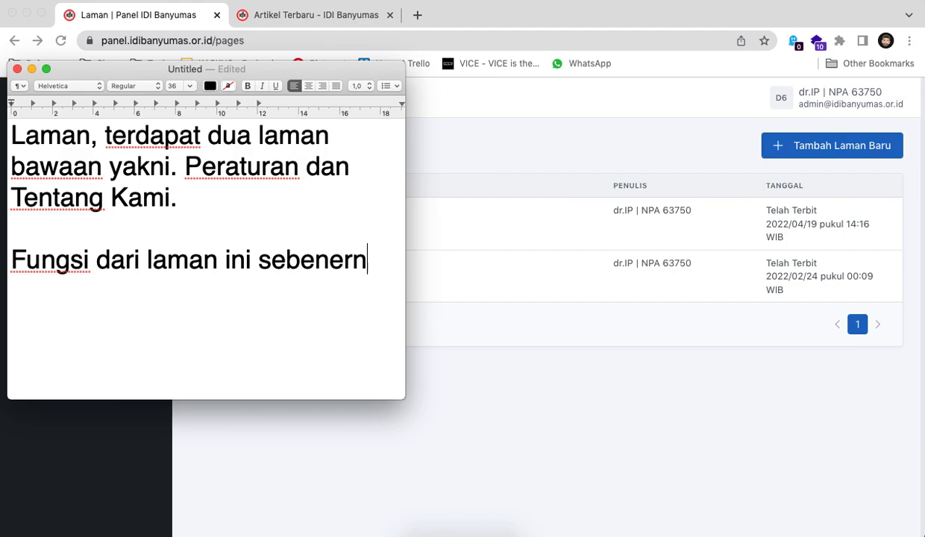
{"action": "type", "text": "ya sama dengan "}
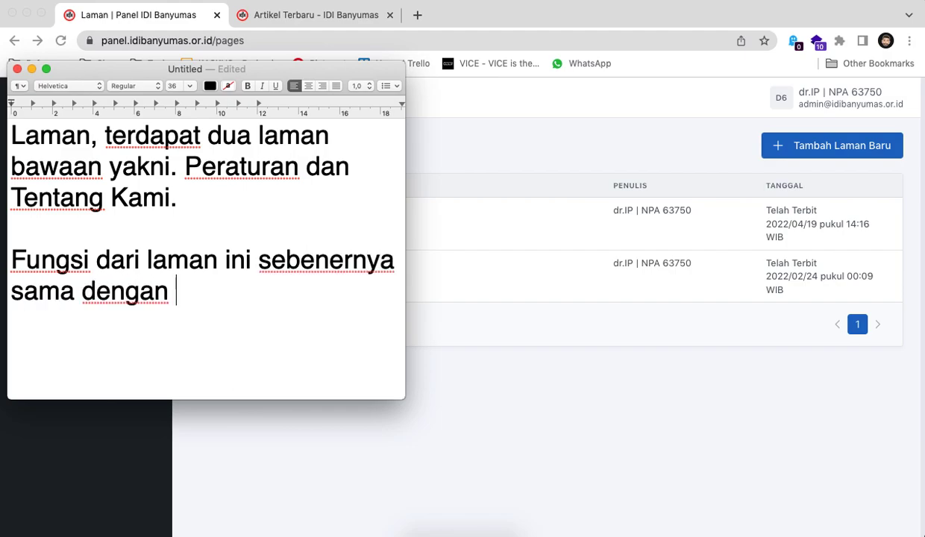
{"action": "type", "text": "fitru PO"}
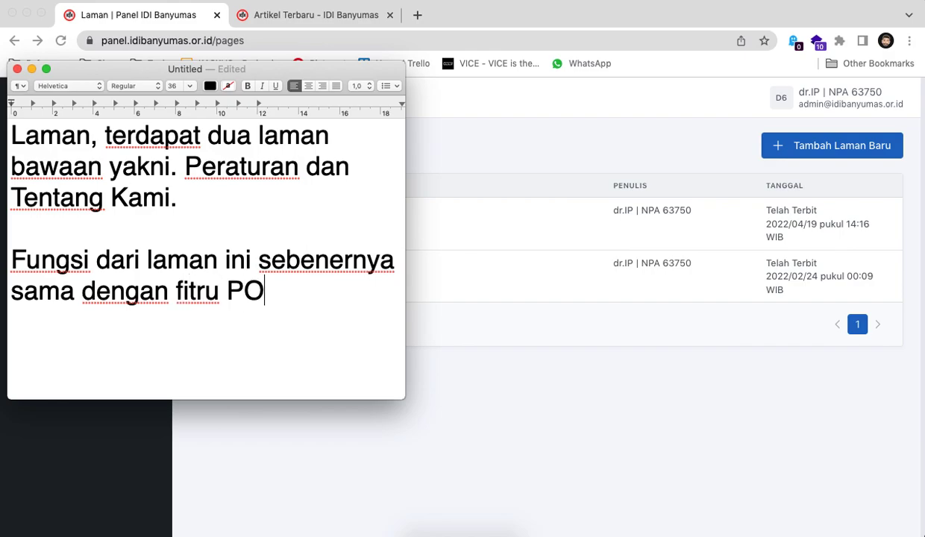
{"action": "key", "text": "BackSpace"}
{"action": "type", "text": "os."}
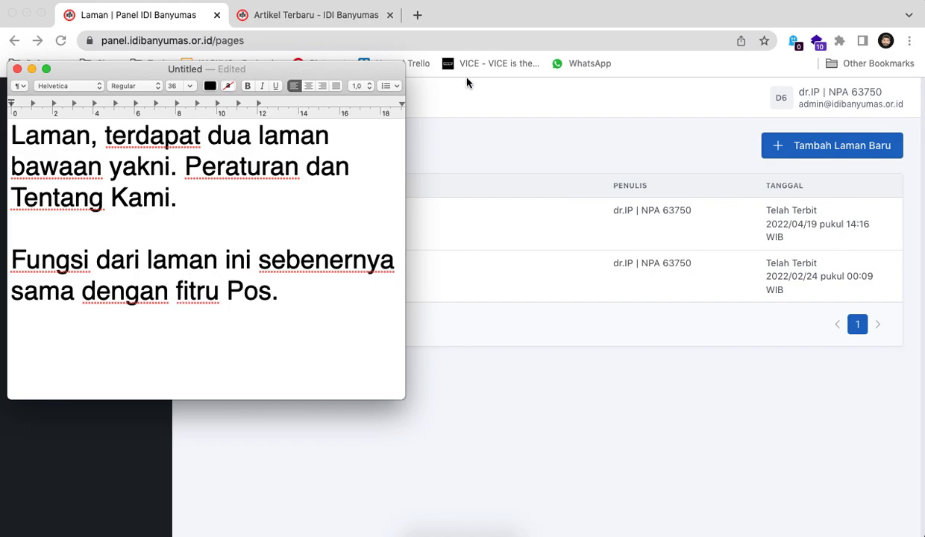
Switch to the browser, view the public site's Tentang Kami page from its home page, and open that page for editing in the admin panel.
{"action": "left_click", "coordinate": [450, 134]}
{"action": "mouse_move", "coordinate": [325, 229]}
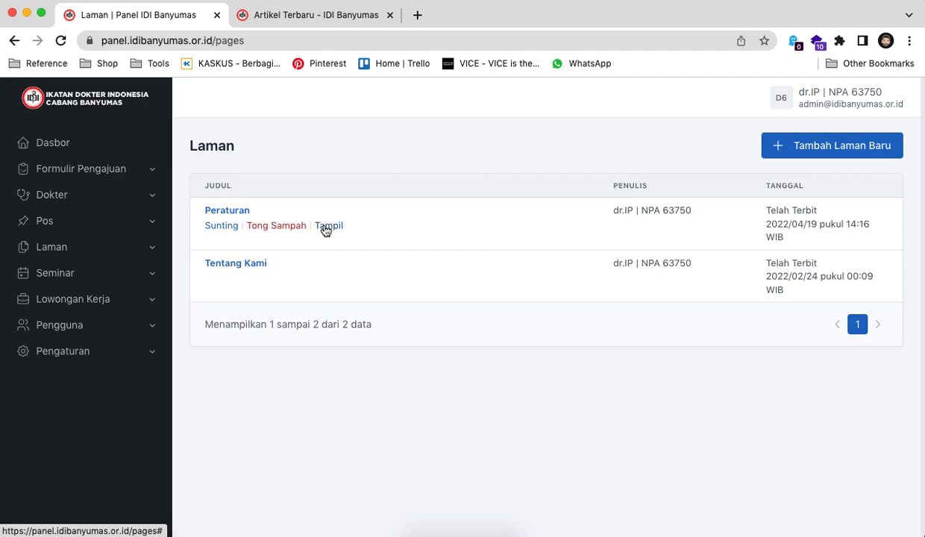
{"action": "left_click", "coordinate": [319, 15]}
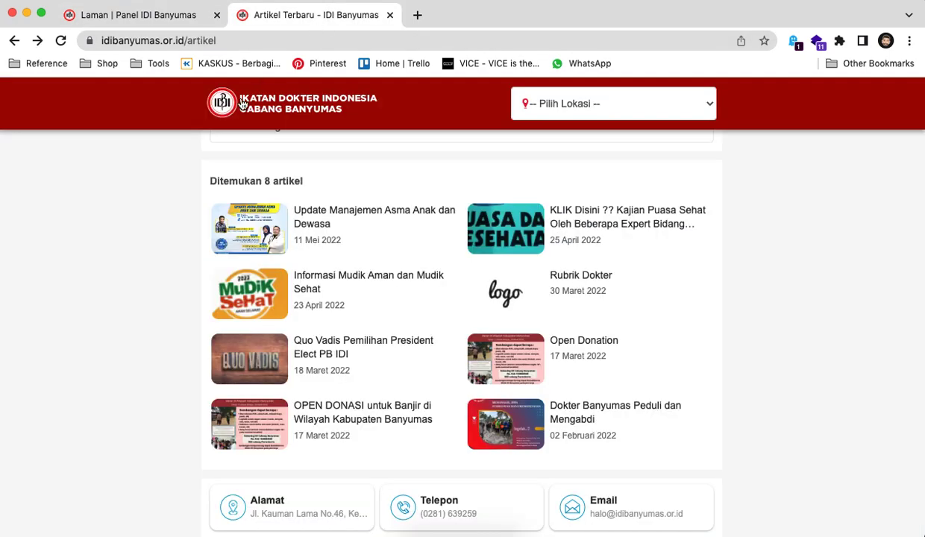
{"action": "left_click", "coordinate": [239, 114]}
{"action": "scroll", "coordinate": [224, 205], "scroll_direction": "down", "scroll_amount": 3}
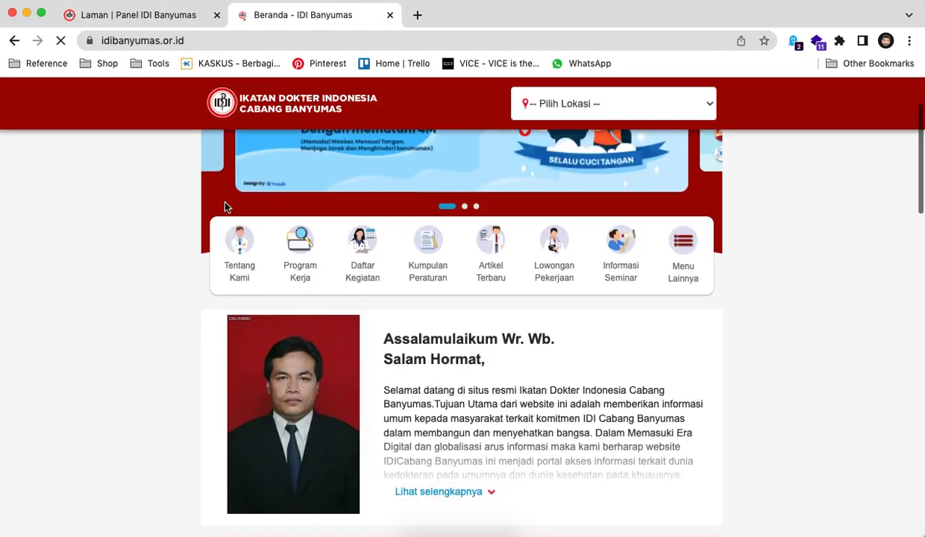
{"action": "left_click", "coordinate": [231, 232]}
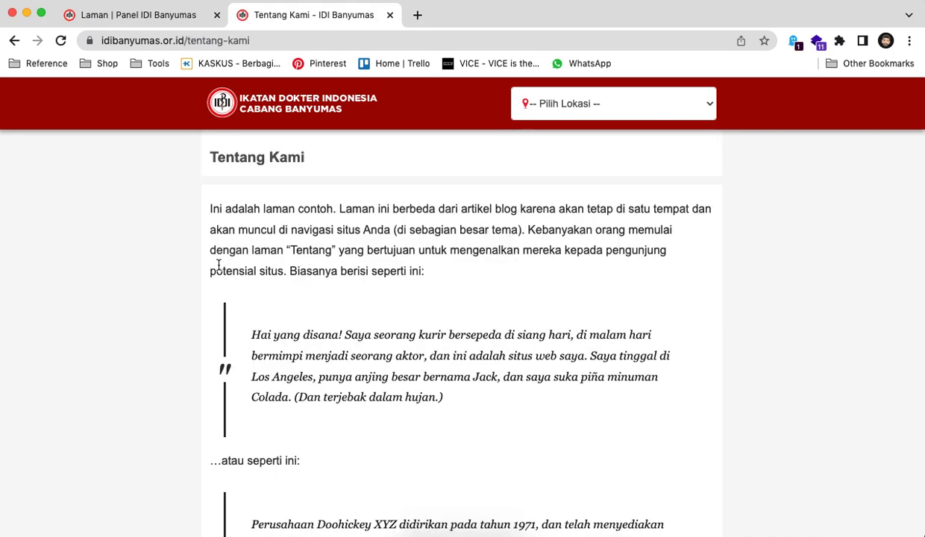
{"action": "left_click", "coordinate": [191, 15]}
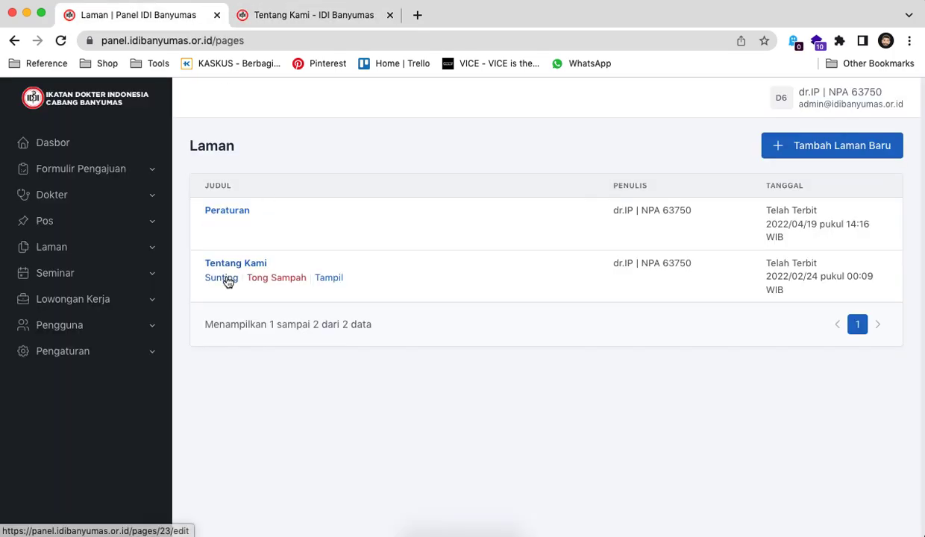
{"action": "left_click", "coordinate": [227, 278]}
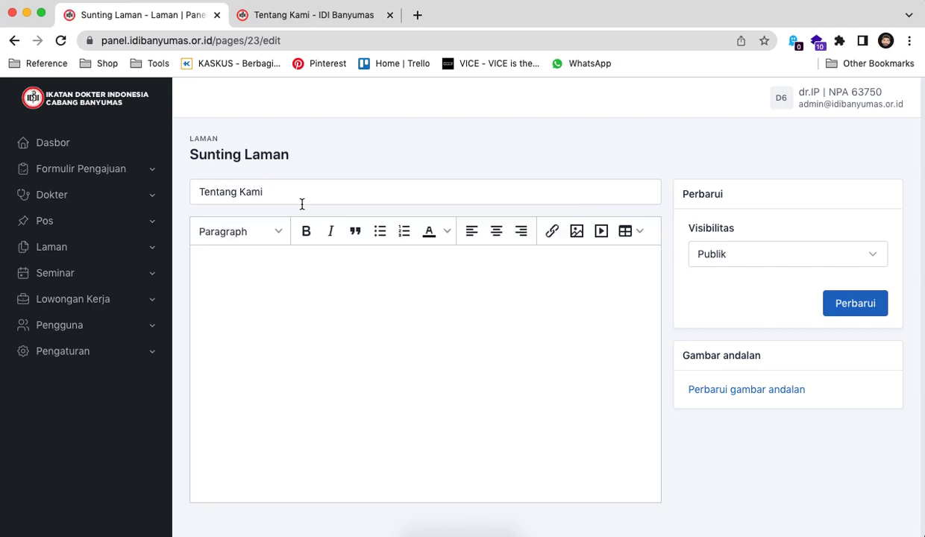
Go back to the public site's home page and open its Kumpulan Peraturan page.
{"action": "left_click", "coordinate": [326, 15]}
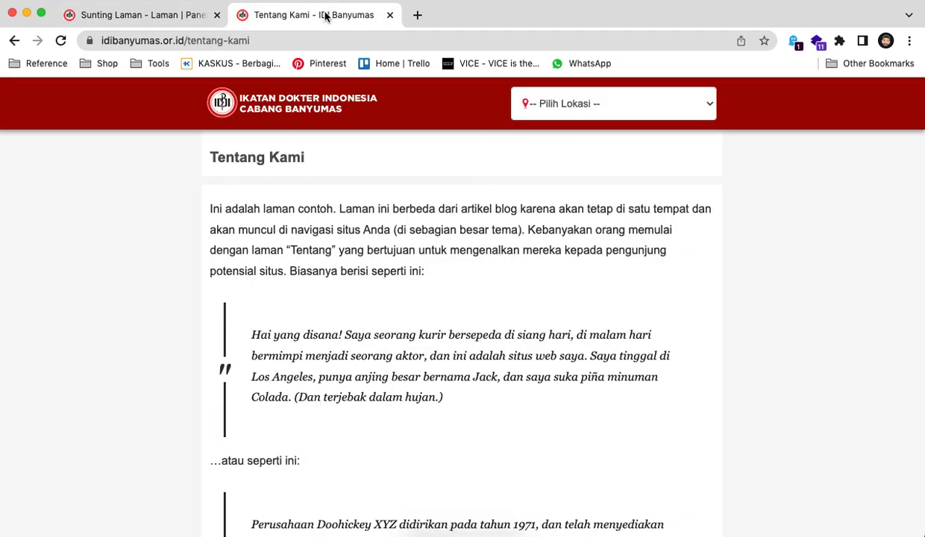
{"action": "left_click", "coordinate": [295, 116]}
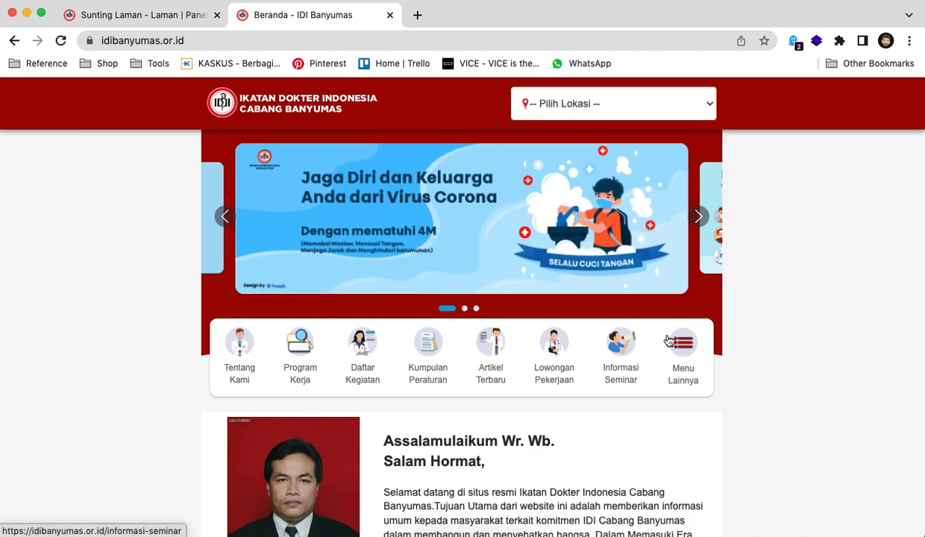
{"action": "left_click", "coordinate": [445, 349]}
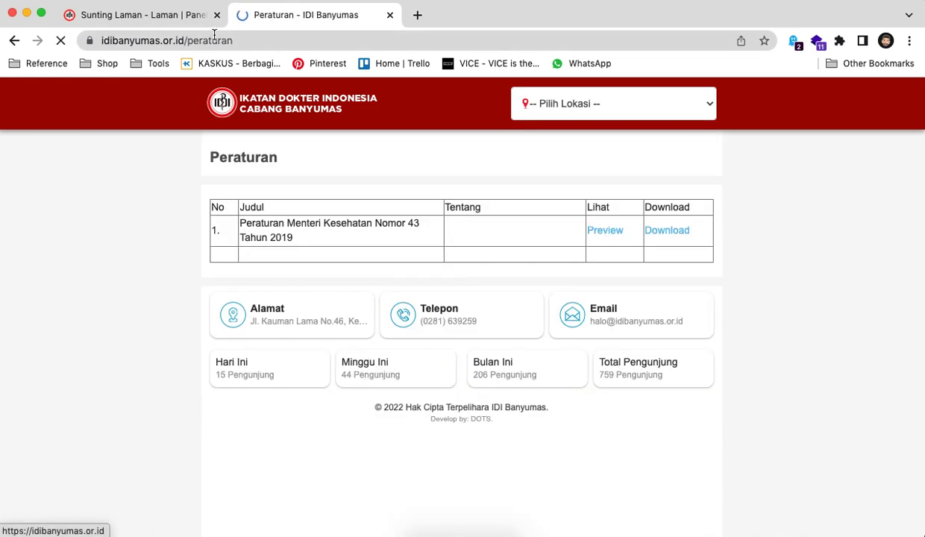
Return to the admin panel's list of all pages and open the Peraturan page for editing.
{"action": "left_click", "coordinate": [174, 17]}
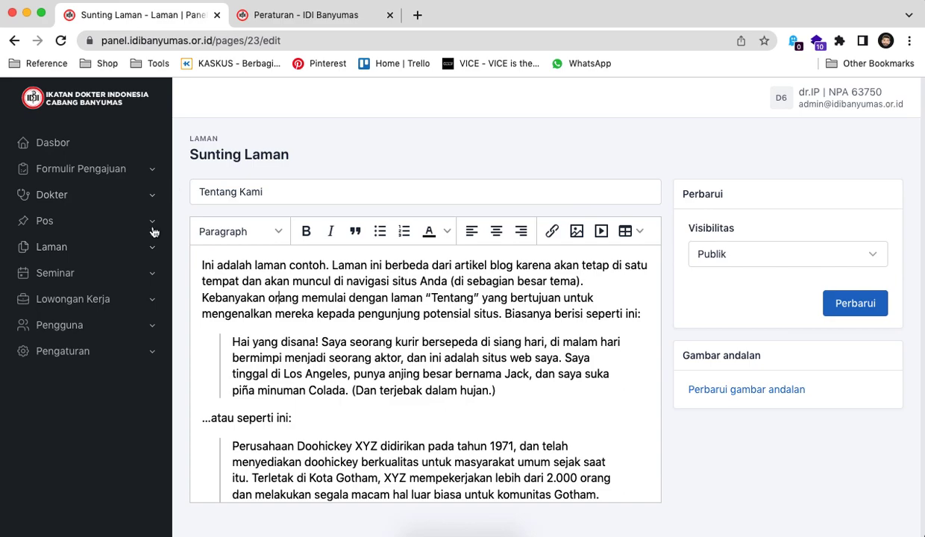
{"action": "left_click", "coordinate": [138, 243]}
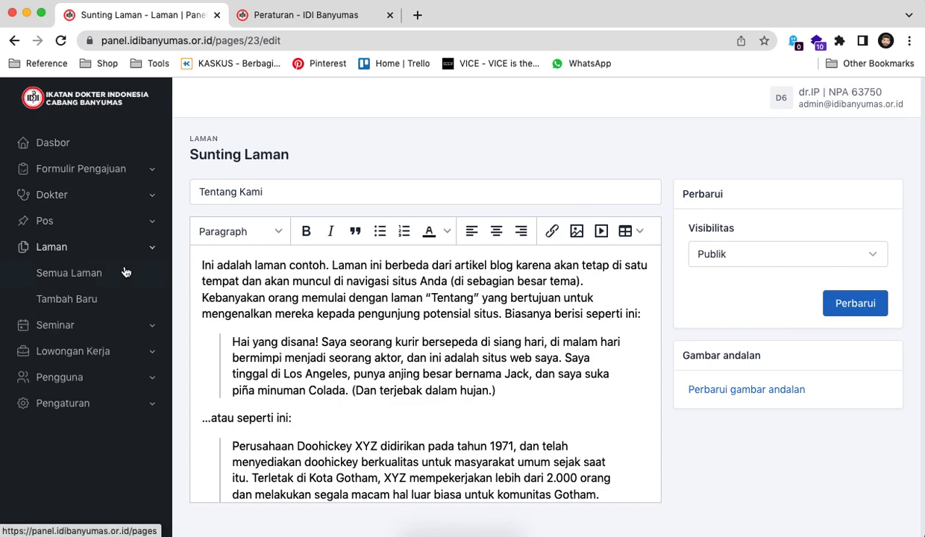
{"action": "left_click", "coordinate": [124, 272]}
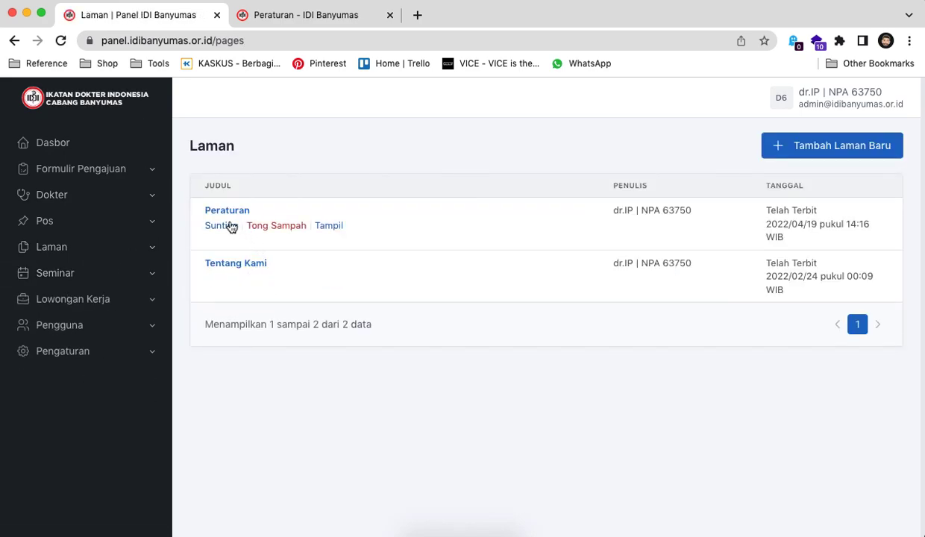
{"action": "left_click", "coordinate": [231, 225]}
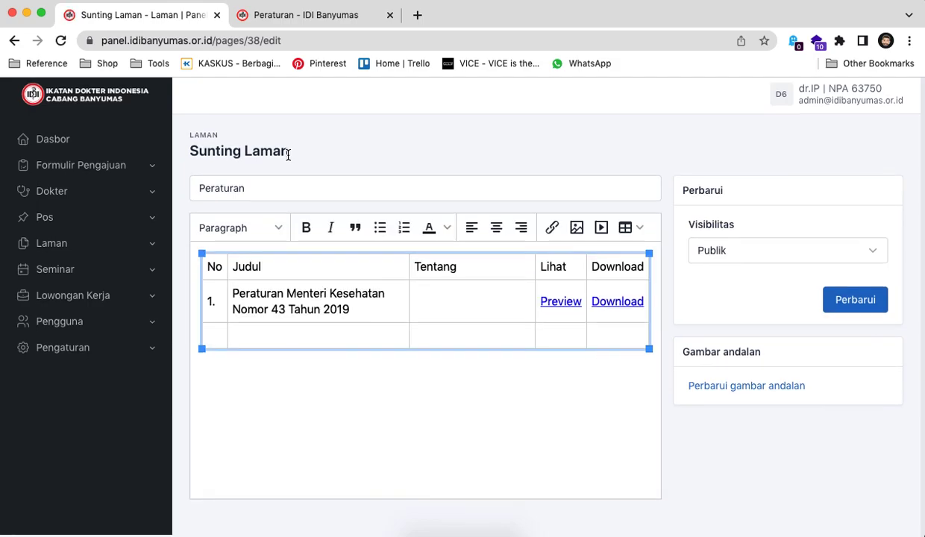
Switch to the TextEdit note and replace its text with "Data Laman ini dapat disesuaikan.".
{"action": "key", "text": "ctrl+Up"}
{"action": "left_click", "coordinate": [191, 158]}
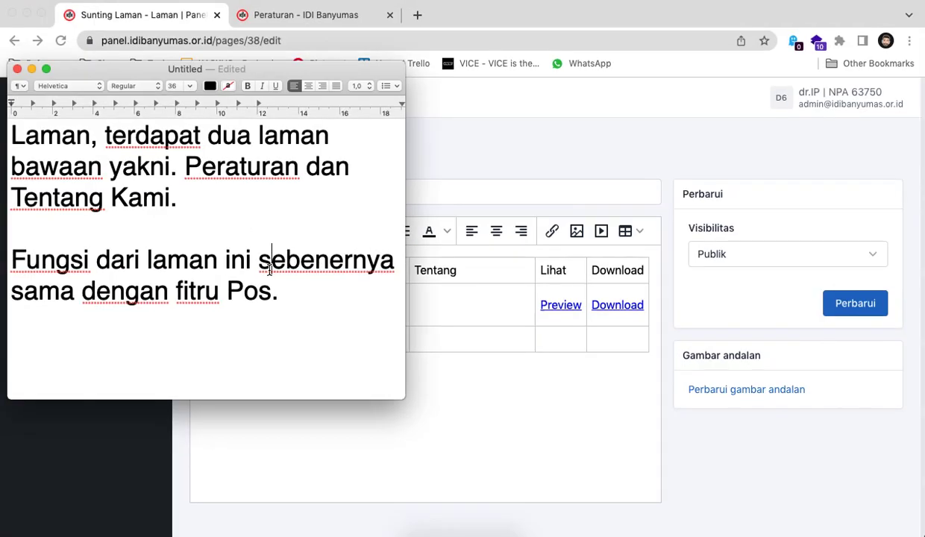
{"action": "key", "text": "super+a"}
{"action": "type", "text": "Data Laman in"}
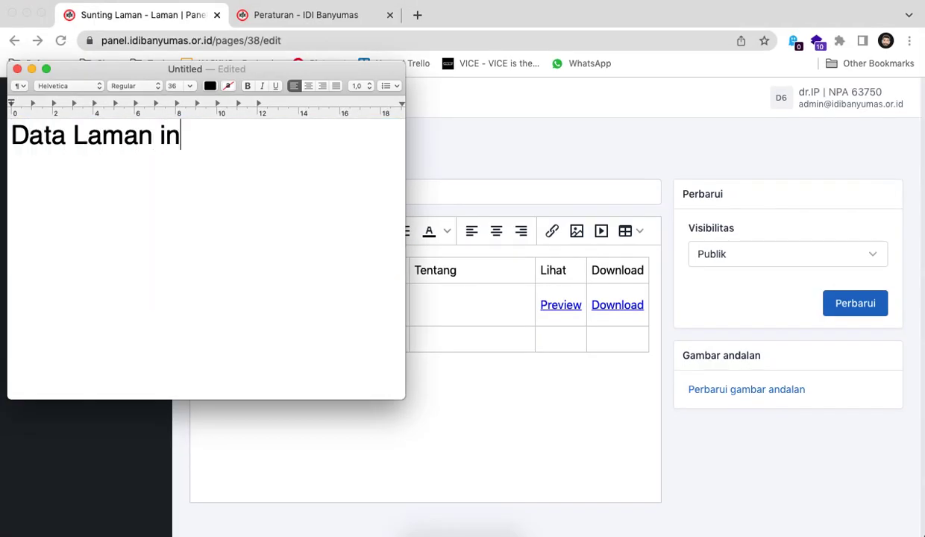
{"action": "type", "text": "i dapat dises"}
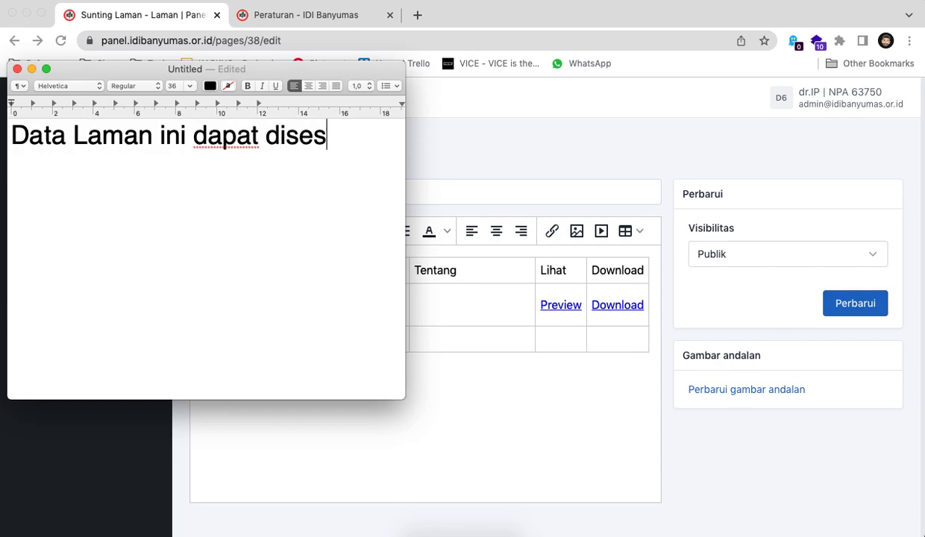
{"action": "type", "text": "uaikan"}
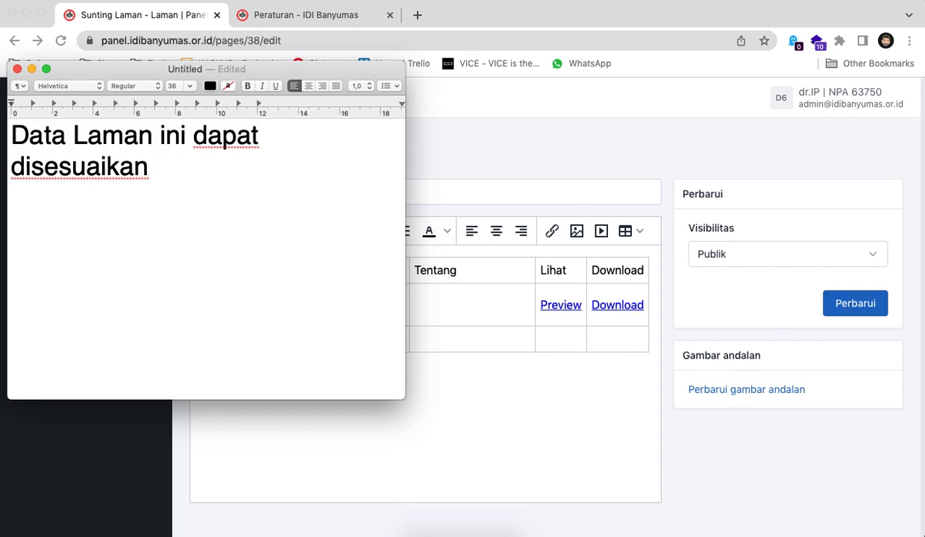
{"action": "key", "text": "BackSpace"}
{"action": "type", "text": "."}
Switch back to the browser and reopen the admin panel's list of all pages (Semua Laman).
{"action": "left_click", "coordinate": [472, 168]}
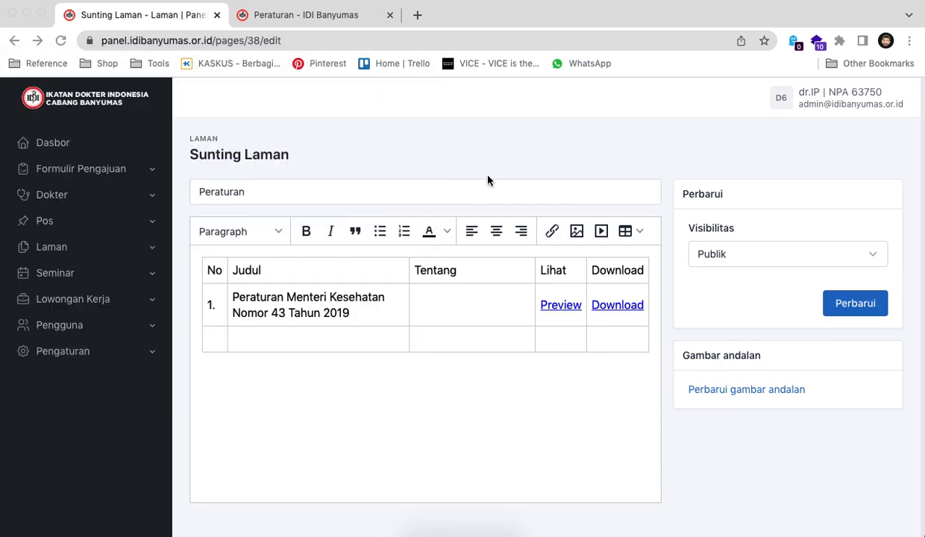
{"action": "left_click", "coordinate": [122, 247]}
{"action": "left_click", "coordinate": [111, 274]}
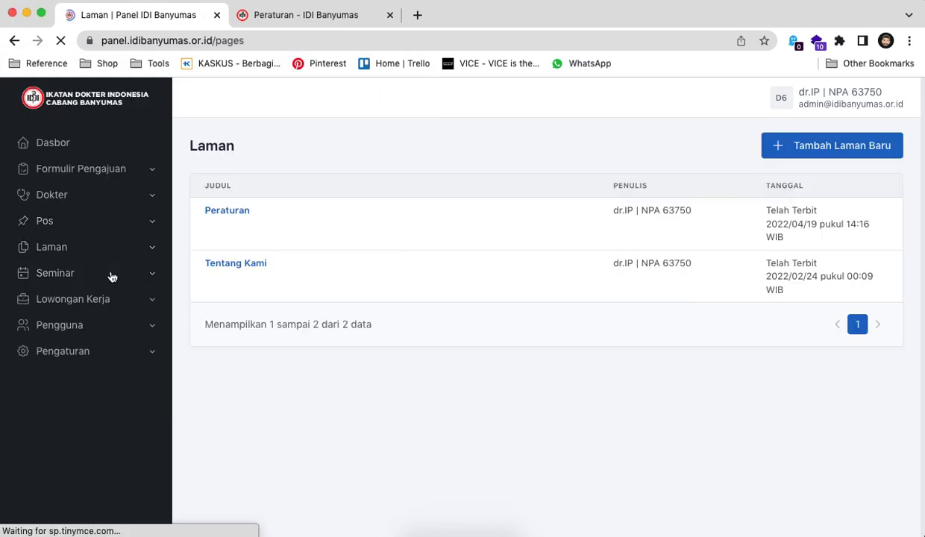
Switch to the TextEdit note and replace its text with the heading "5. Fitur seminar".
{"action": "key", "text": "ctrl+Up"}
{"action": "left_click", "coordinate": [191, 178]}
{"action": "key", "text": "super+a"}
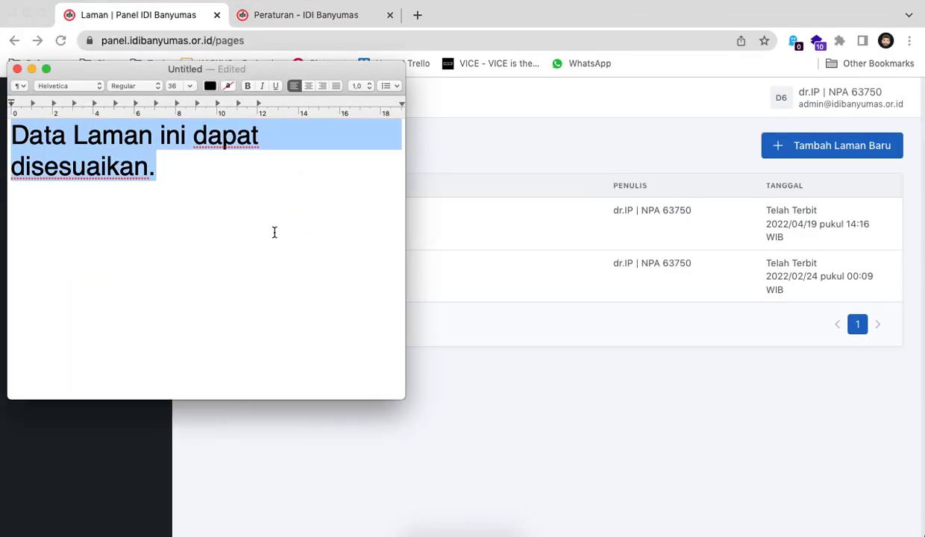
{"action": "type", "text": "5. Fit"}
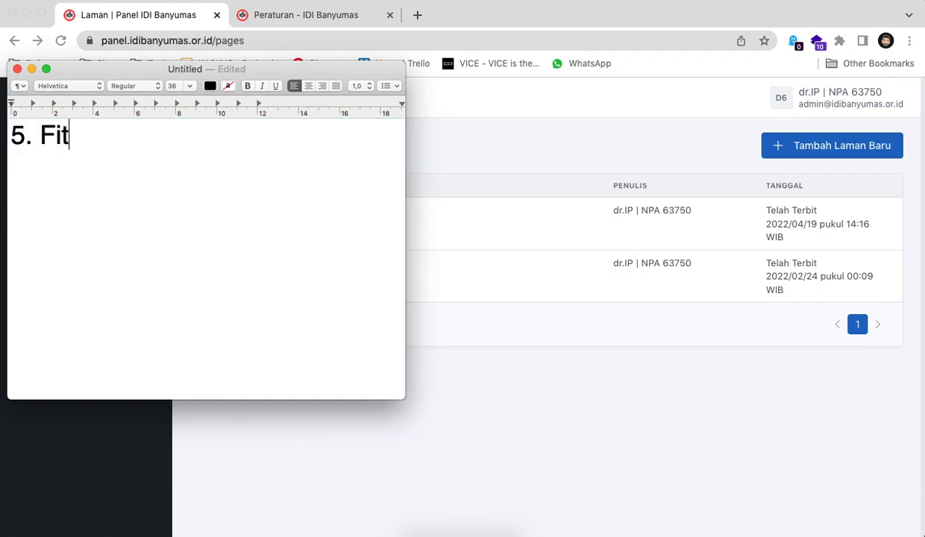
{"action": "type", "text": "ur seminar"}
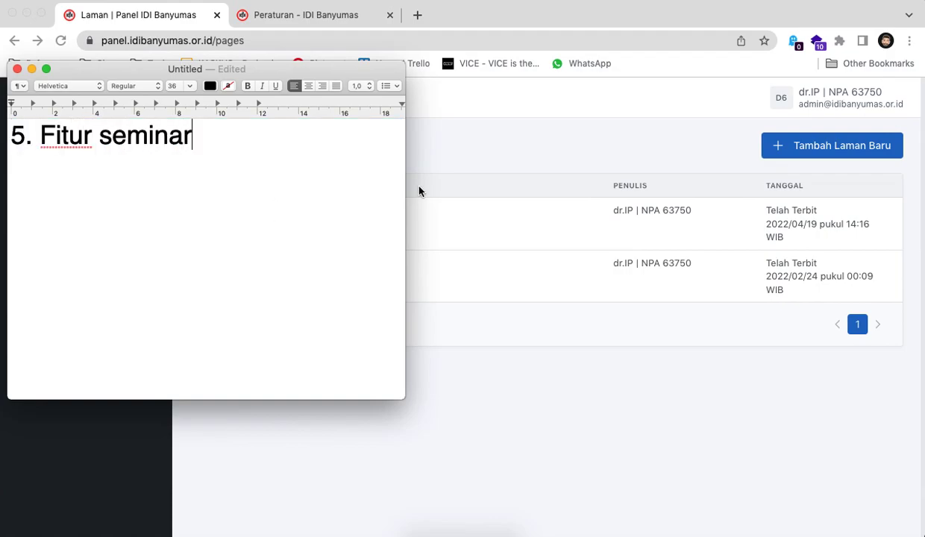
Switch back to the browser and open the admin panel's list of all seminars (Semua Seminar).
{"action": "left_click", "coordinate": [418, 192]}
{"action": "left_click", "coordinate": [78, 274]}
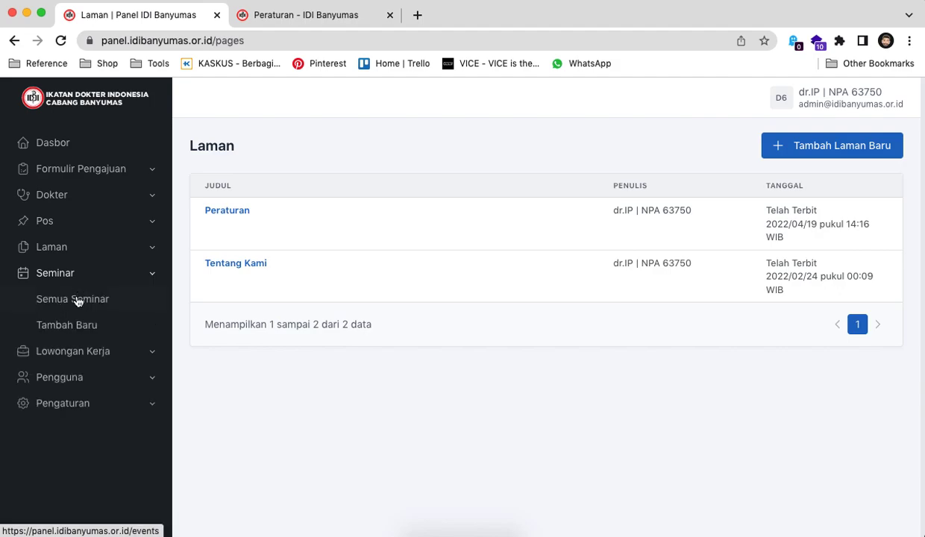
{"action": "left_click", "coordinate": [79, 299]}
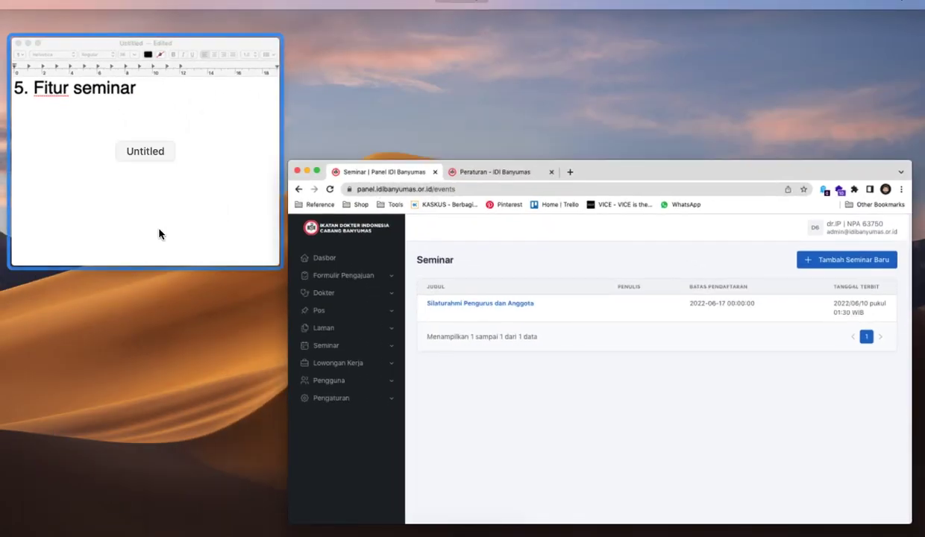
Switch to the TextEdit note and add below the heading "Sama halnya dengan menambahkan Pos, namun ada beberapa kolom isian tambahan.".
{"action": "left_click", "coordinate": [159, 234]}
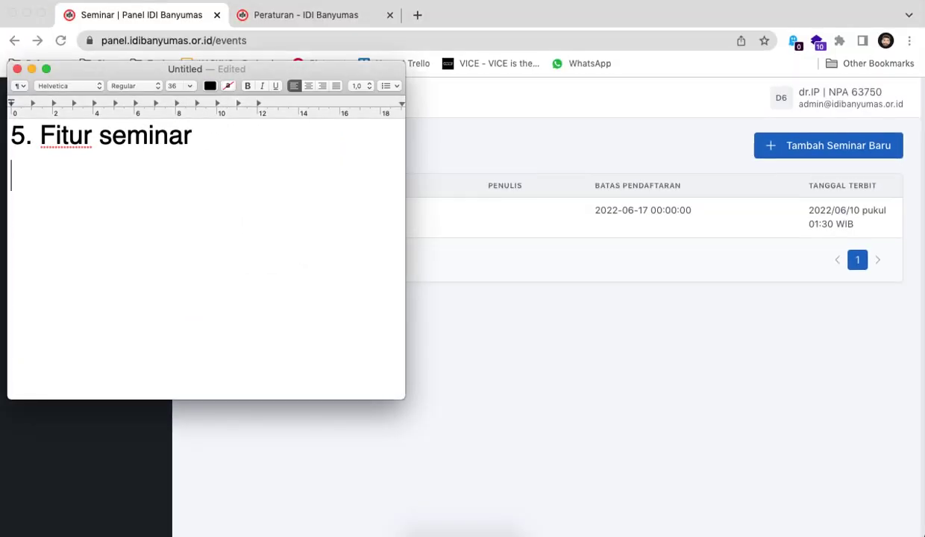
{"action": "key", "text": "Return"}
{"action": "type", "text": "Sama halnya "}
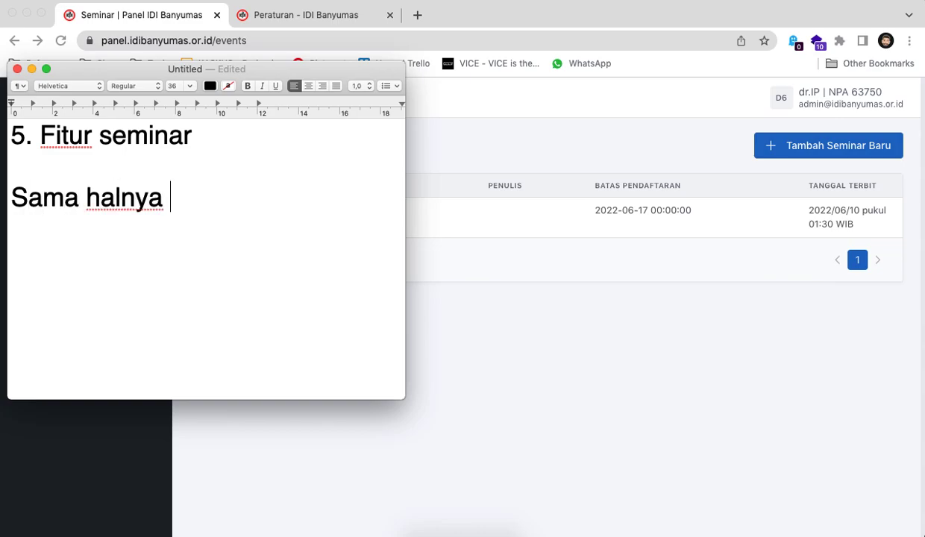
{"action": "type", "text": "dengan menambahk"}
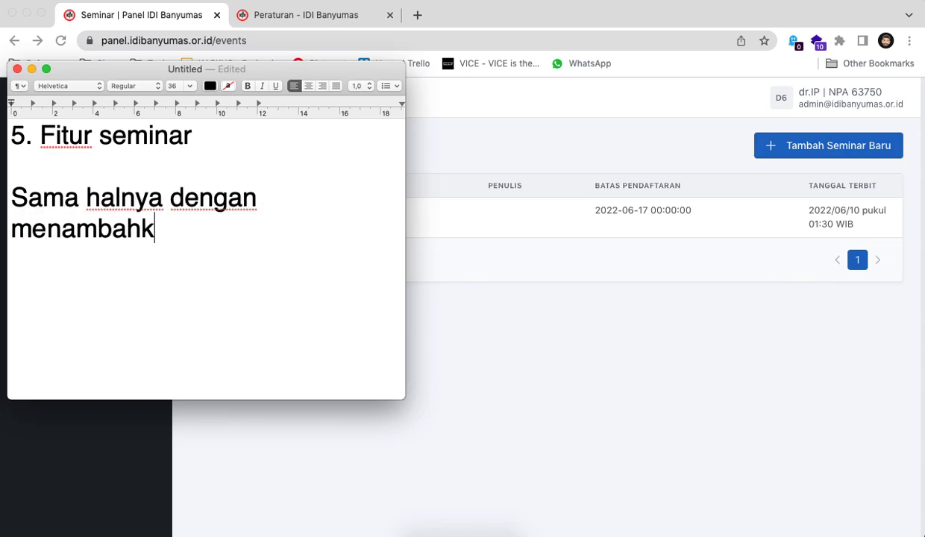
{"action": "type", "text": "an Pos"}
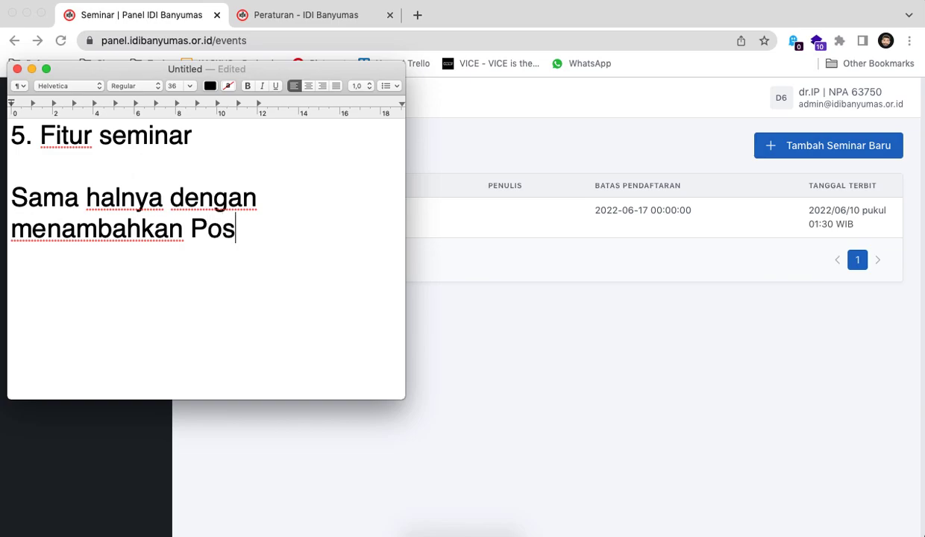
{"action": "type", "text": ", namun "}
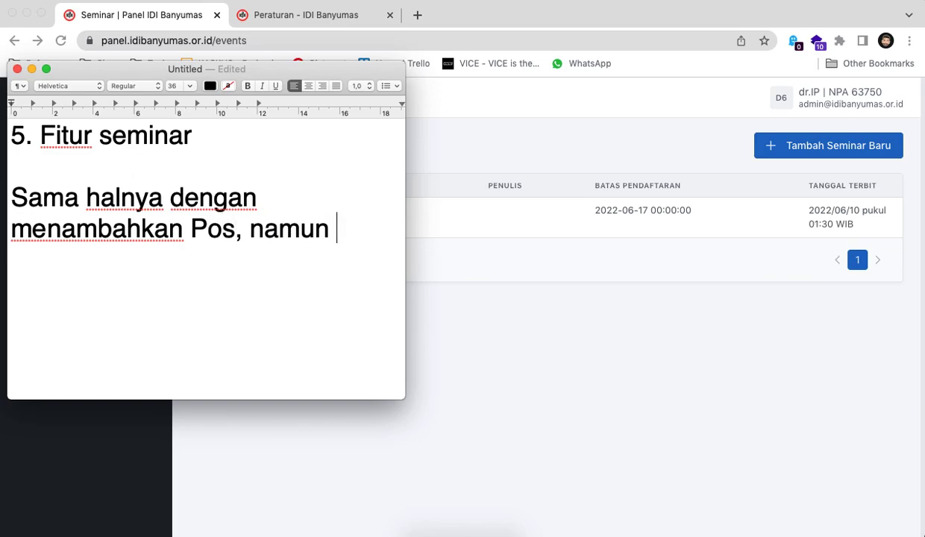
{"action": "type", "text": "ada beberapa k"}
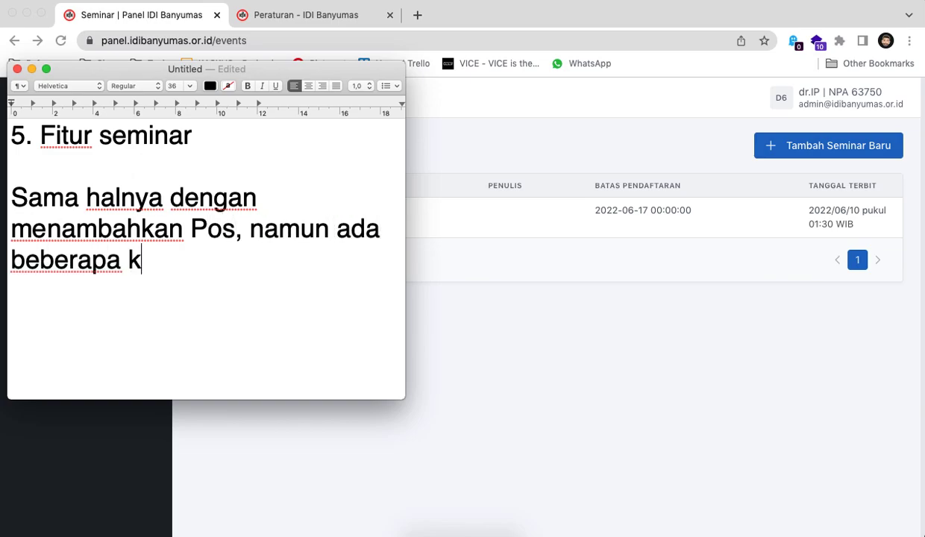
{"action": "type", "text": "olom isi"}
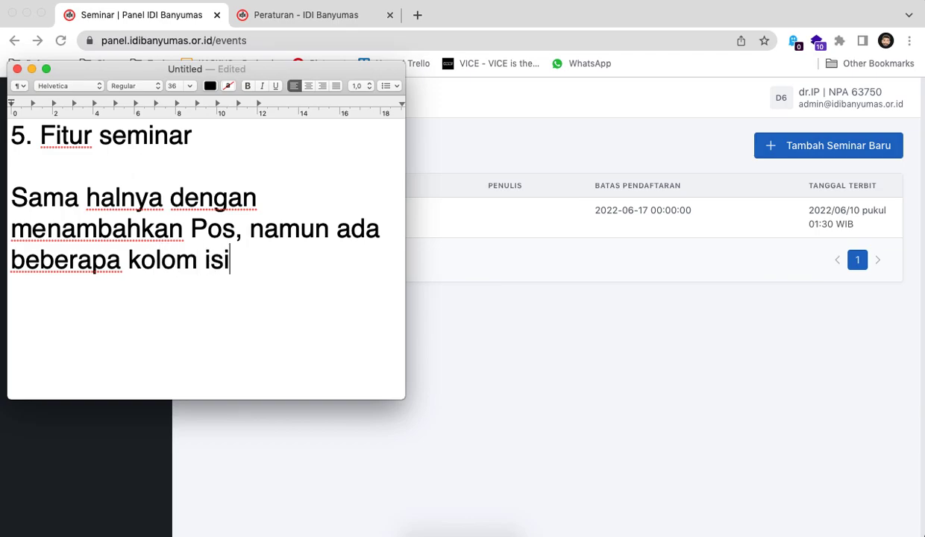
{"action": "type", "text": "an tambahan"}
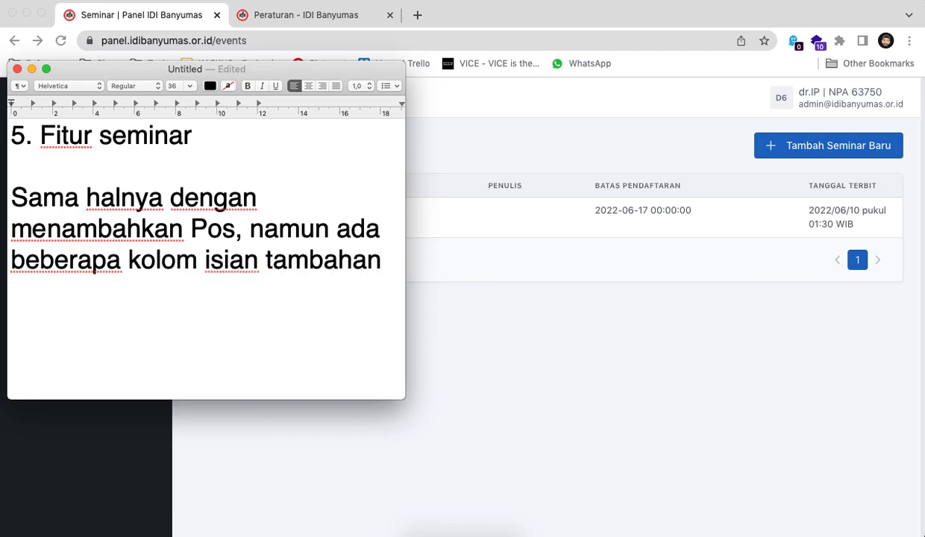
{"action": "type", "text": "."}
Open the new seminar form in the browser and replace the TextEdit note's text with "Seperti: Tanggal Mulai dan Berakhir Pendaftaran.".
{"action": "left_click", "coordinate": [545, 156]}
{"action": "left_click", "coordinate": [869, 150]}
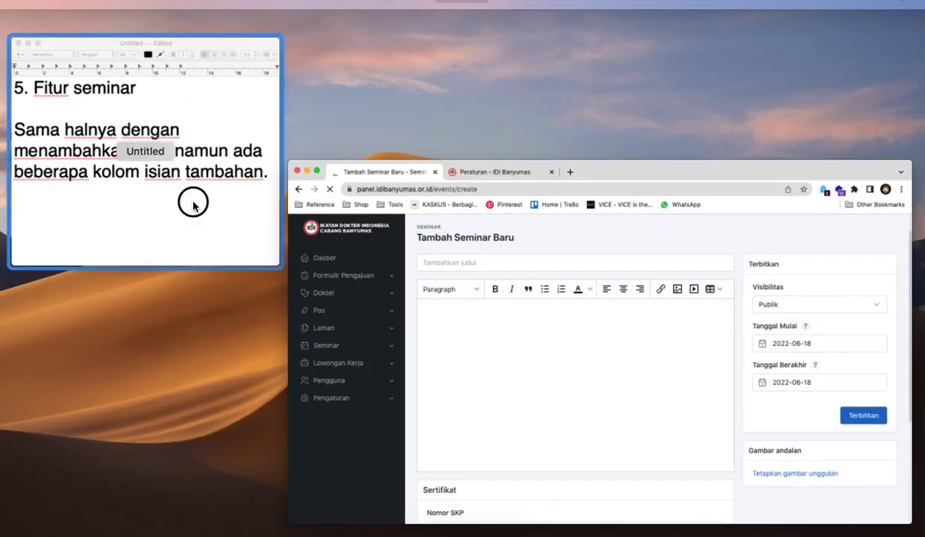
{"action": "left_click", "coordinate": [305, 303]}
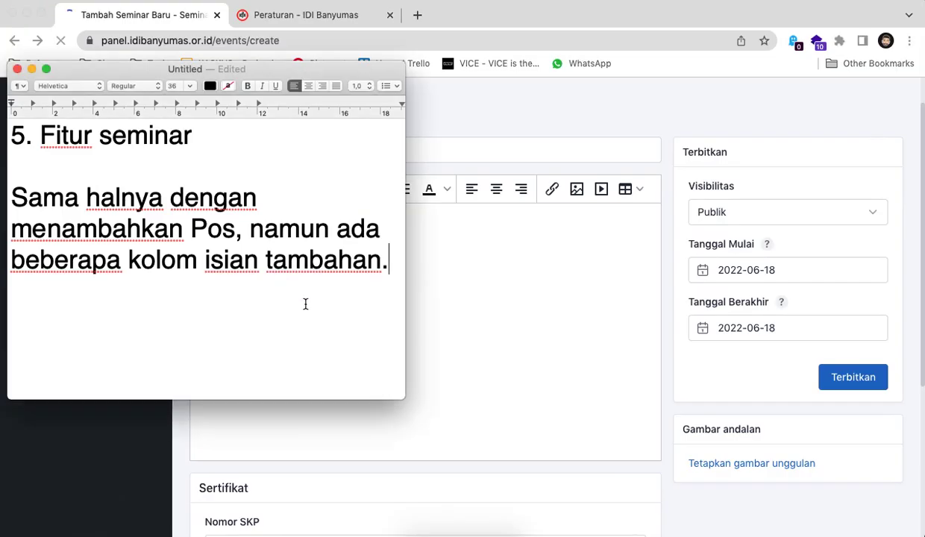
{"action": "key", "text": "super+a"}
{"action": "type", "text": "Seperti:"}
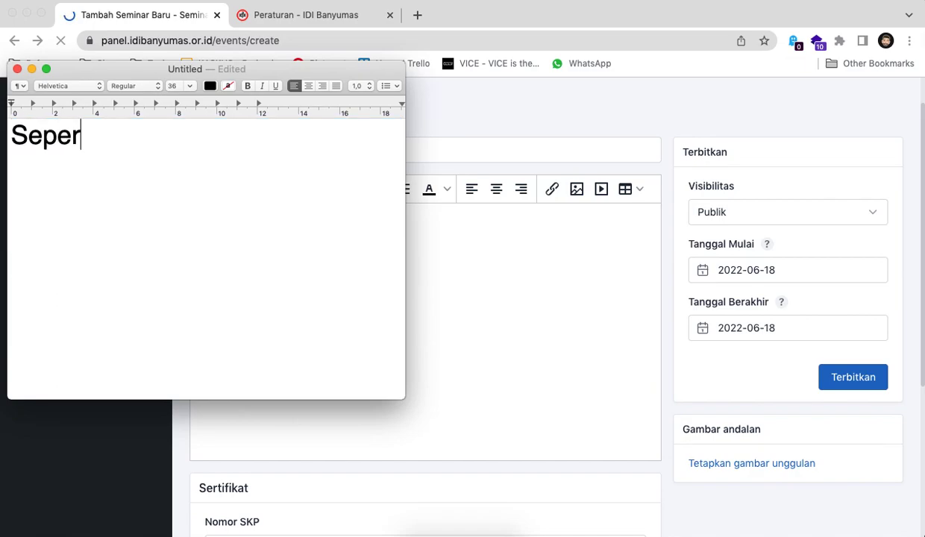
{"action": "key", "text": "Return"}
{"action": "key", "text": "Return"}
{"action": "type", "text": "Tangga"}
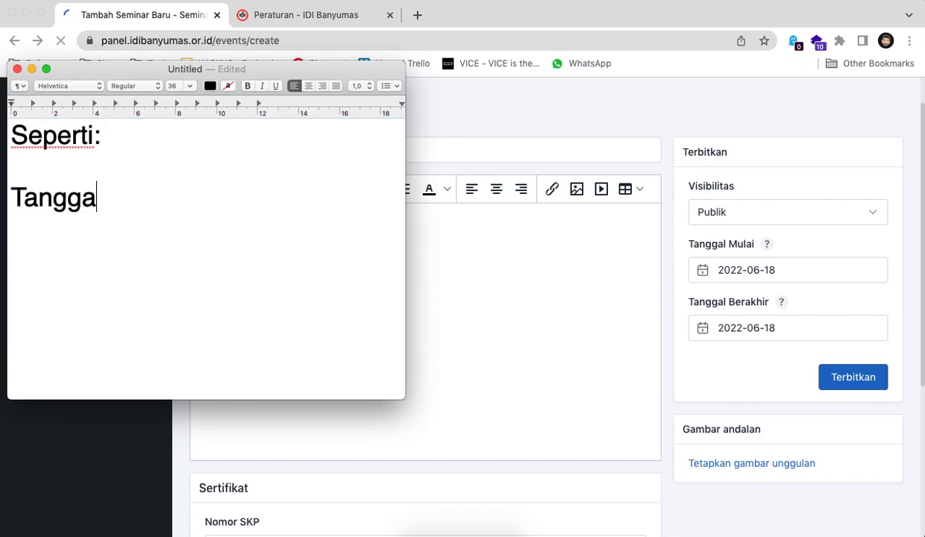
{"action": "type", "text": "l Mulai dan "}
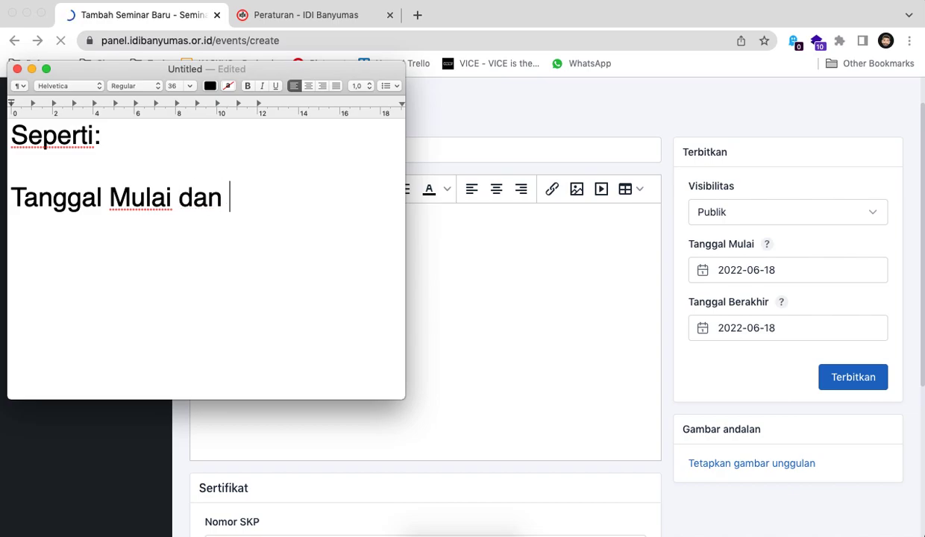
{"action": "type", "text": "Berakh"}
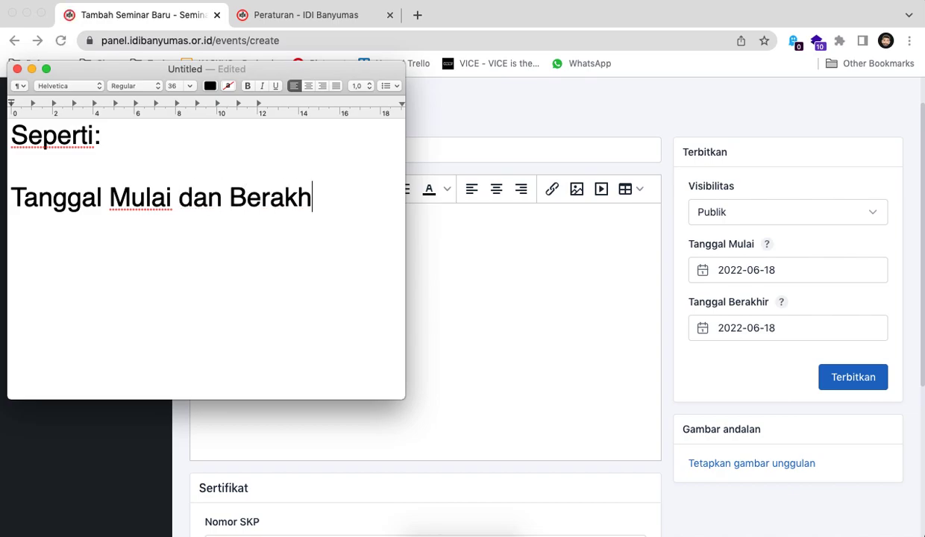
{"action": "type", "text": "ir Pendaftaran."}
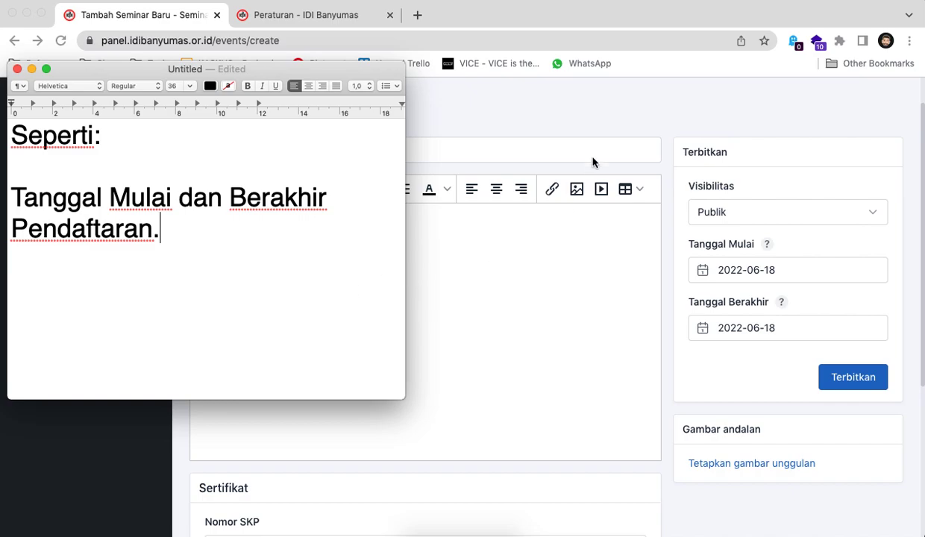
Check the seminar form's Sertifikat section in the browser and add the line "Dan, Kolom Isian untuk Sertifikat" to the TextEdit note.
{"action": "left_click", "coordinate": [593, 162]}
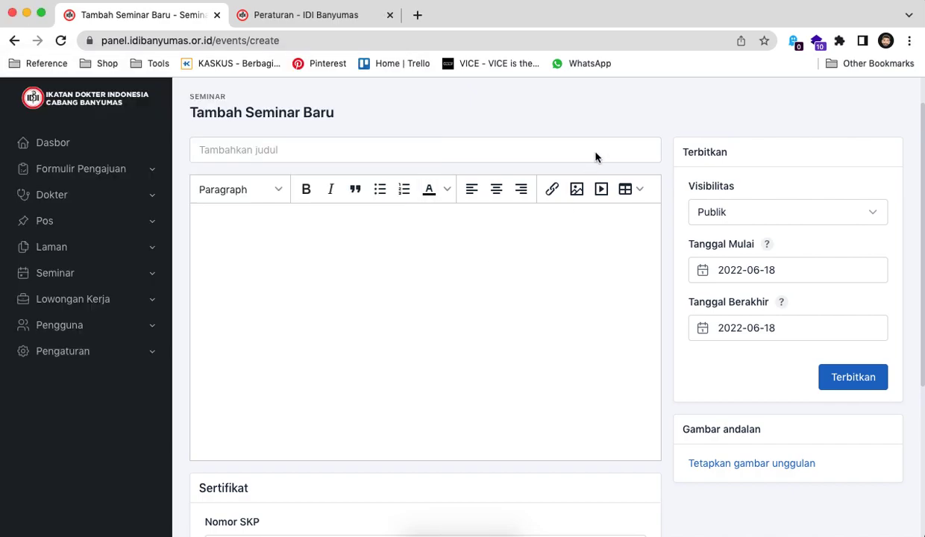
{"action": "scroll", "coordinate": [595, 157], "scroll_direction": "down", "scroll_amount": 5}
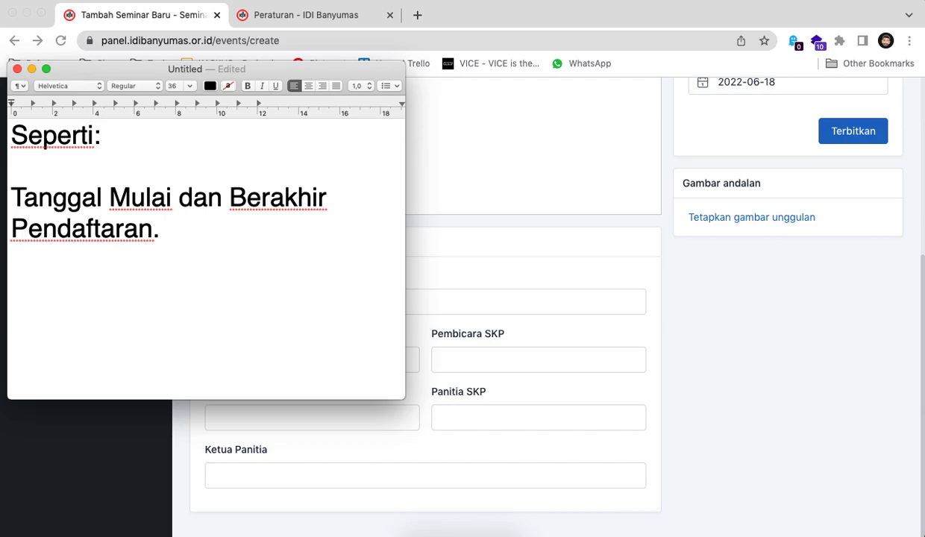
{"action": "type", "text": "am"}
{"action": "key", "text": "BackSpace"}
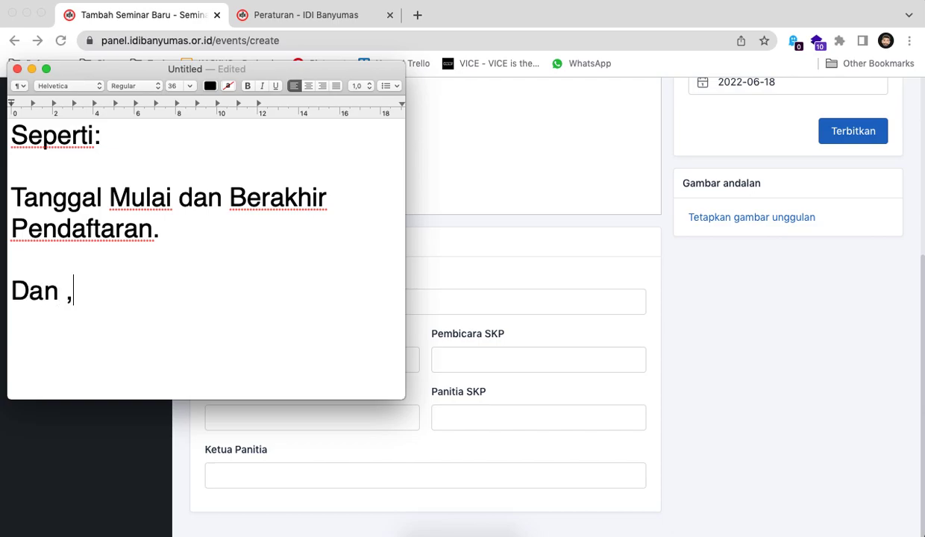
{"action": "type", "text": "n, Kolom"}
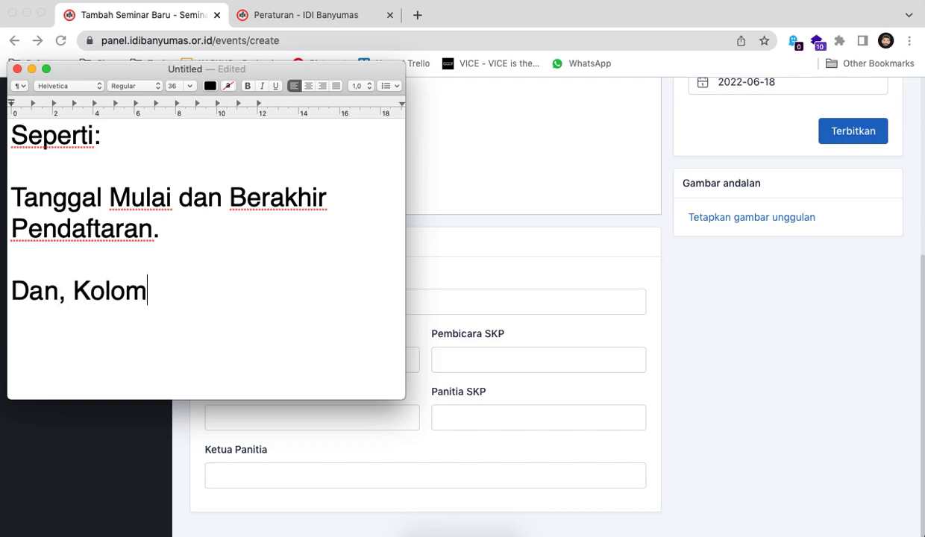
{"action": "type", "text": " Isian untuk "}
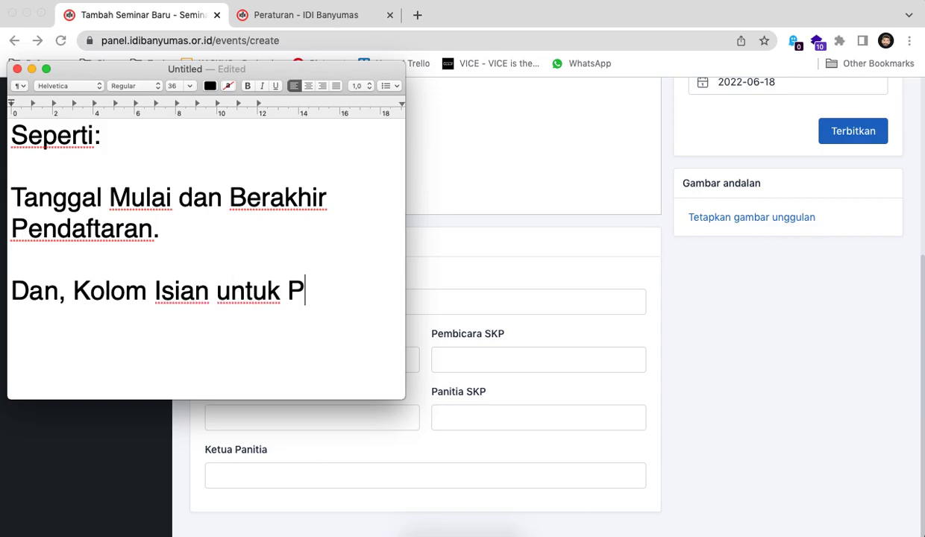
{"action": "type", "text": "Sertifikat"}
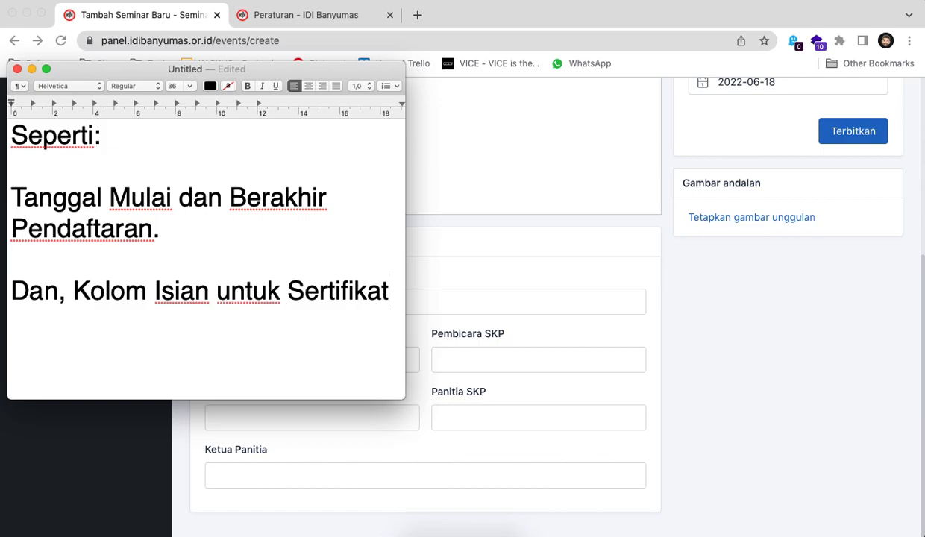
Switch to the browser and examine the Sertifikat fields Nomor SKP, Peserta SKP and Pembicara SKP in the new seminar form.
{"action": "left_click", "coordinate": [413, 151]}
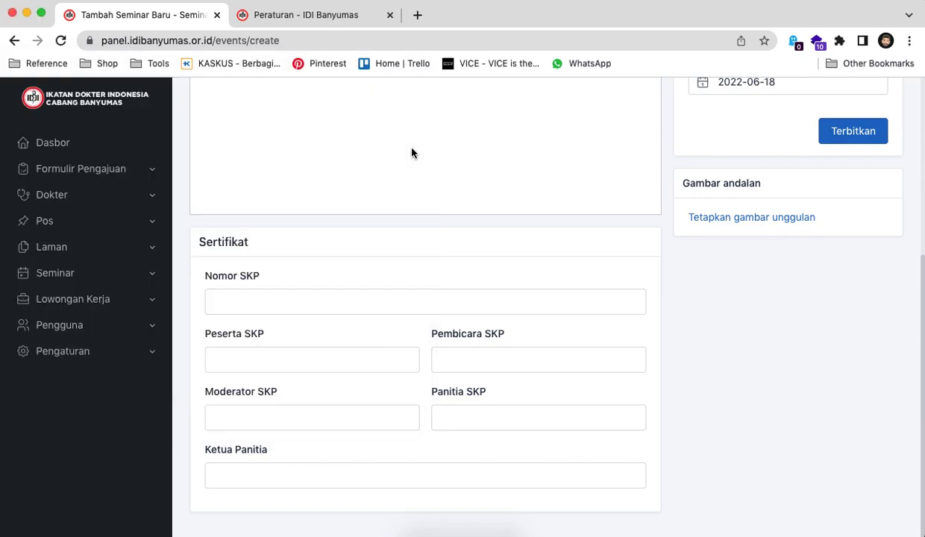
{"action": "left_click", "coordinate": [393, 305]}
{"action": "left_click", "coordinate": [396, 355]}
{"action": "left_click", "coordinate": [444, 358]}
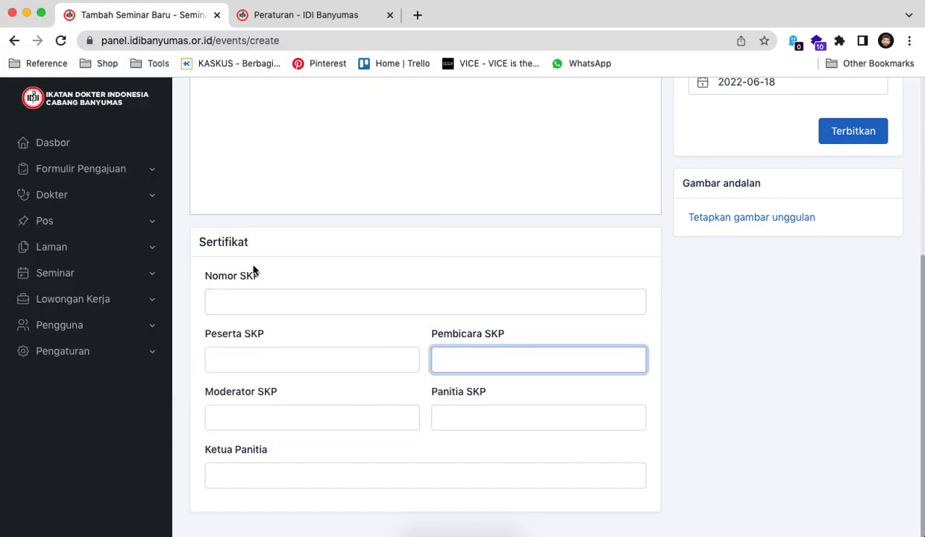
Leave the new seminar form and return to the list of all seminars.
{"action": "left_click", "coordinate": [153, 248]}
{"action": "left_click", "coordinate": [142, 272]}
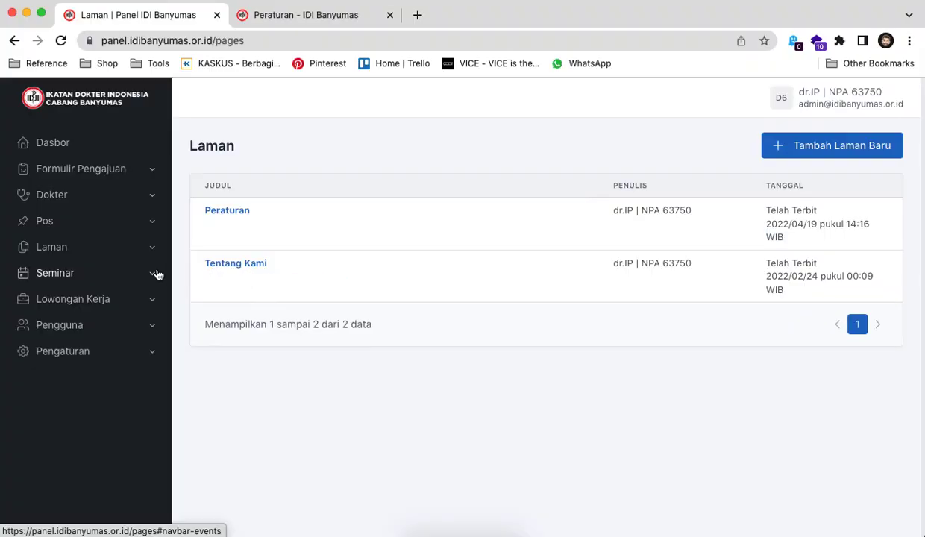
{"action": "left_click", "coordinate": [157, 275]}
{"action": "left_click", "coordinate": [130, 302]}
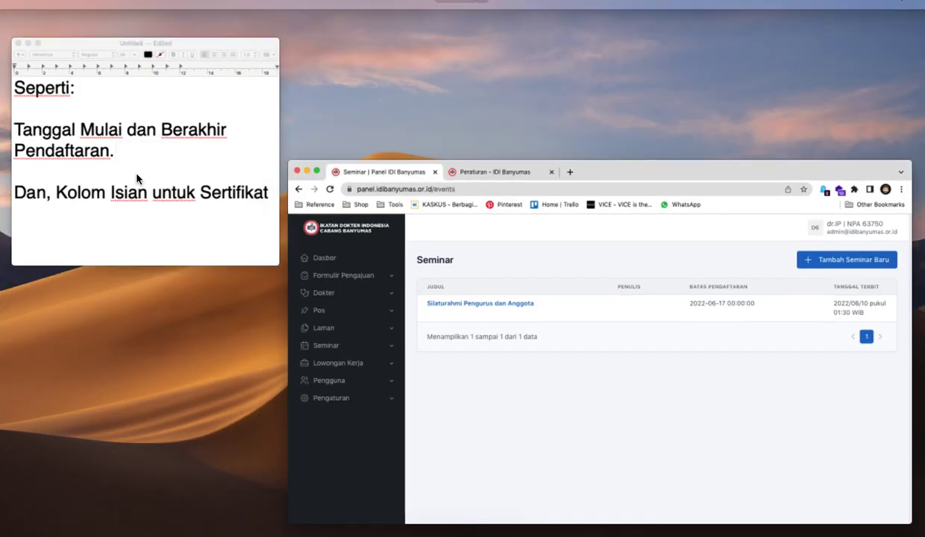
Switch to the TextEdit note and replace its text with "Data laman juga dapat disunting, dihapus, dan di lihat detail pendaftar yang masuk.".
{"action": "left_click", "coordinate": [246, 250]}
{"action": "key", "text": "super+a"}
{"action": "type", "text": "Data "}
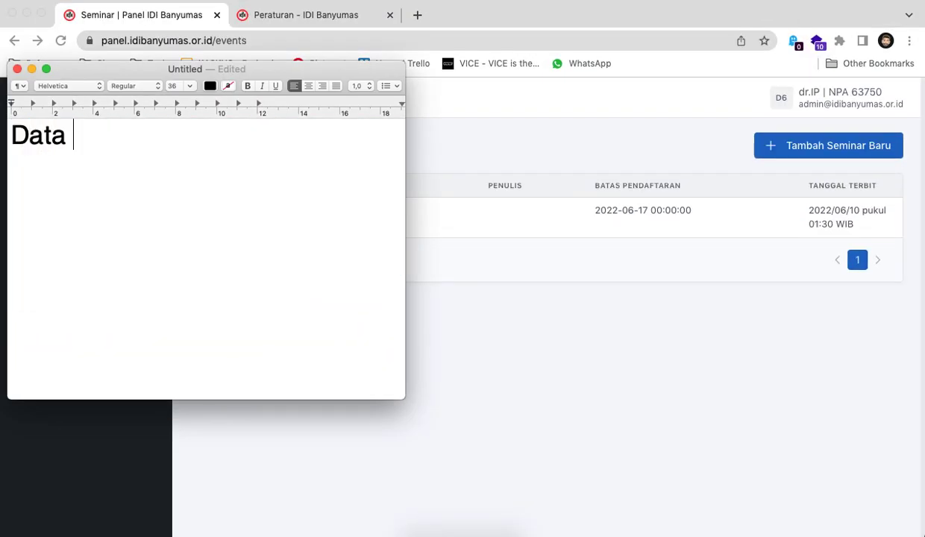
{"action": "type", "text": "laman juga dapa"}
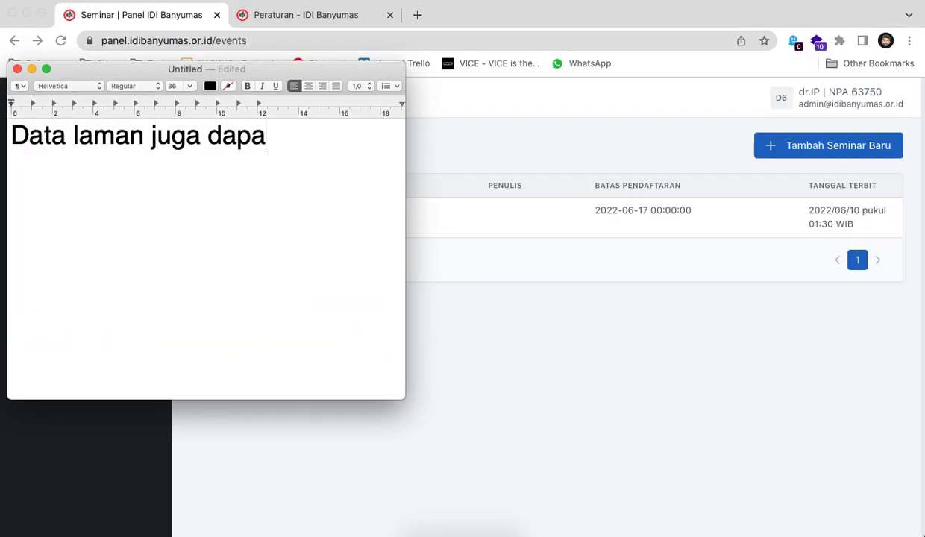
{"action": "type", "text": "t disunting, d"}
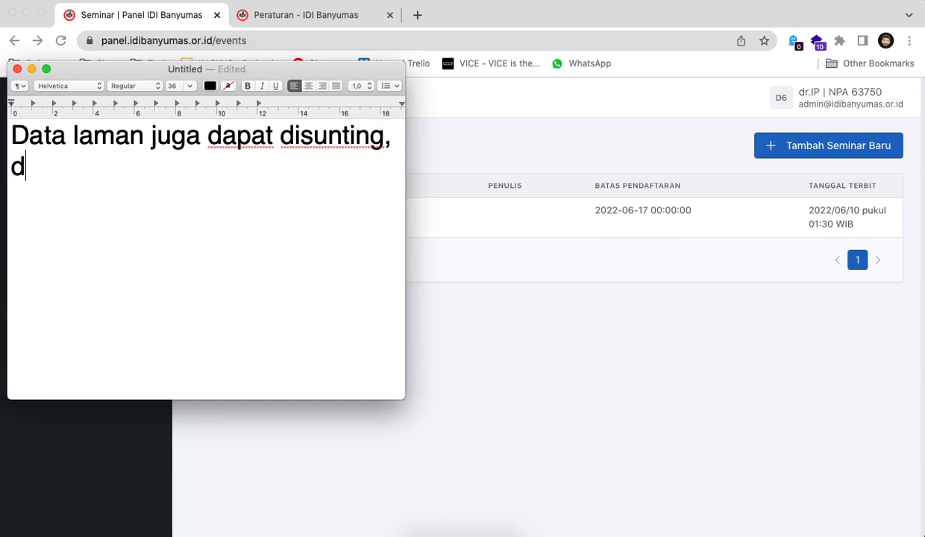
{"action": "type", "text": "ihapus, dan "}
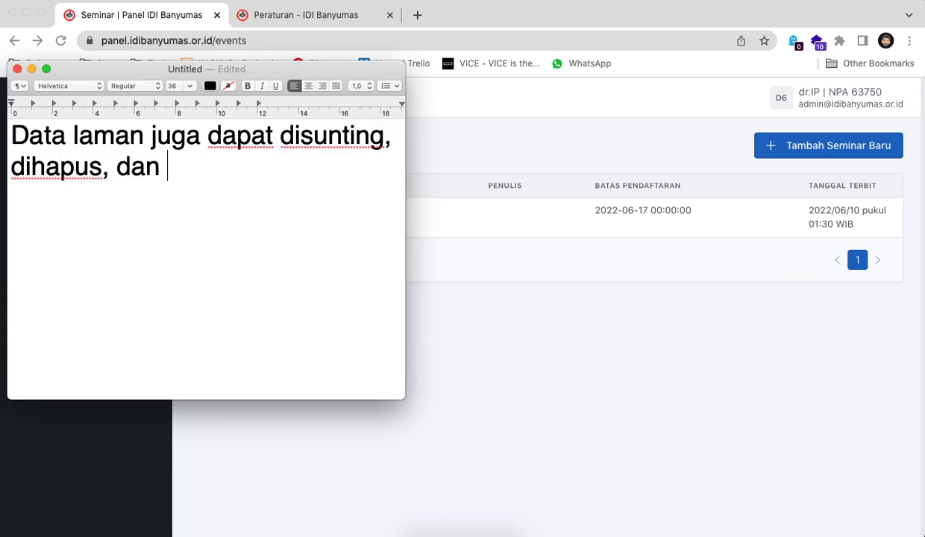
{"action": "type", "text": "di liha"}
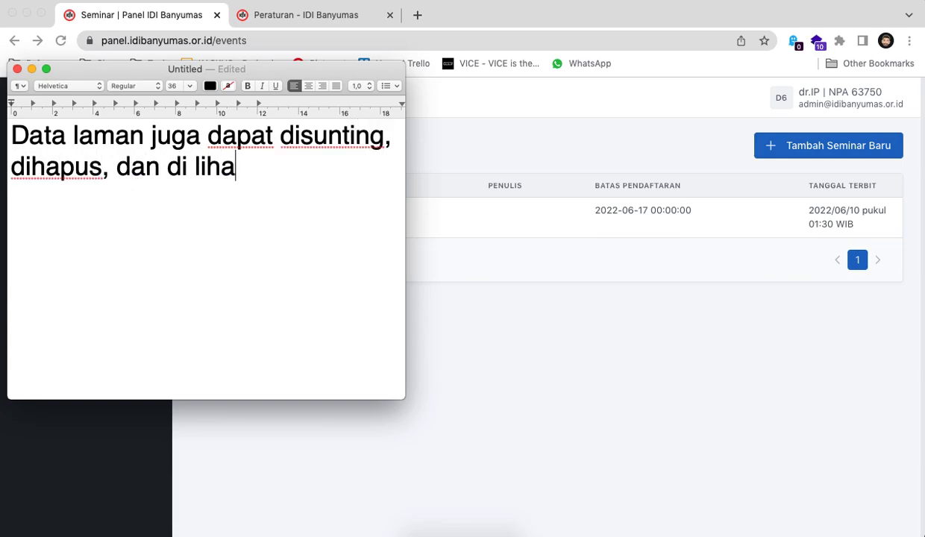
{"action": "type", "text": "t detail pend"}
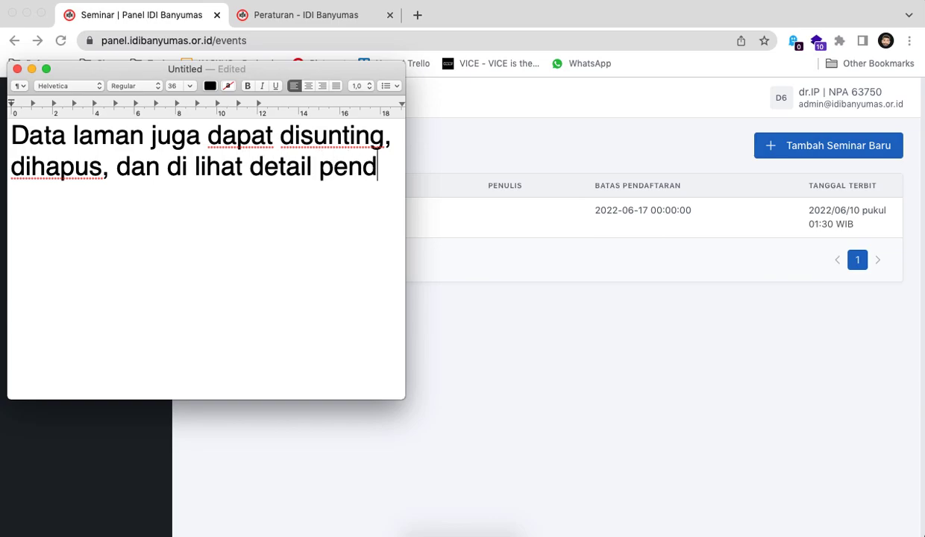
{"action": "type", "text": "aftar yang masuk."}
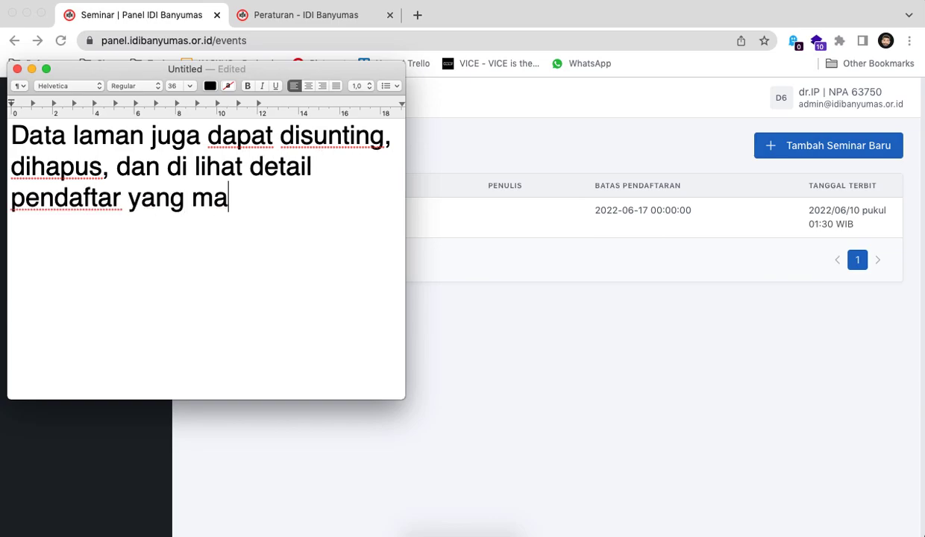
Switch back to the browser and open the seminar "Silaturahmi Pengurus dan Anggota" for editing.
{"action": "left_click", "coordinate": [456, 177]}
{"action": "left_click", "coordinate": [236, 227]}
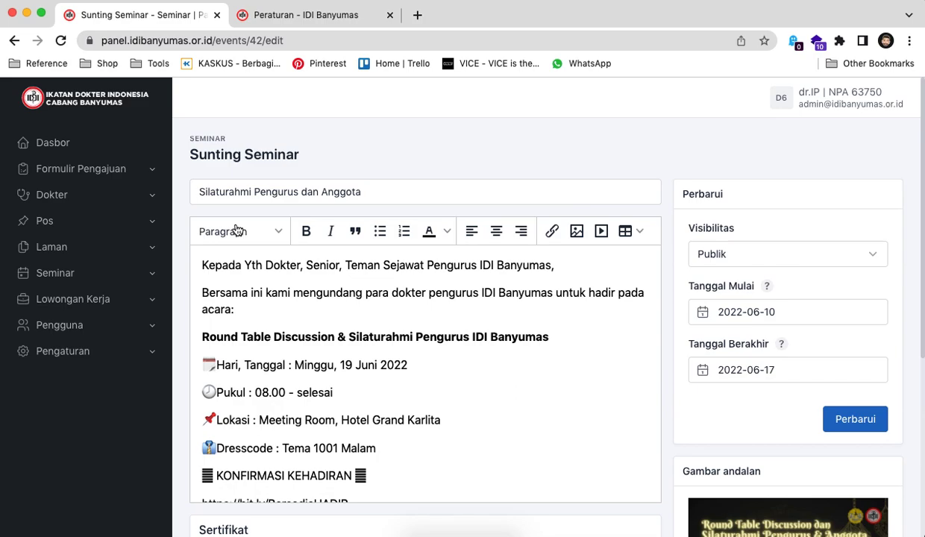
Return to the list of all seminars and open the registrant details of "Silaturahmi Pengurus dan Anggota".
{"action": "scroll", "coordinate": [236, 229], "scroll_direction": "down", "scroll_amount": 5}
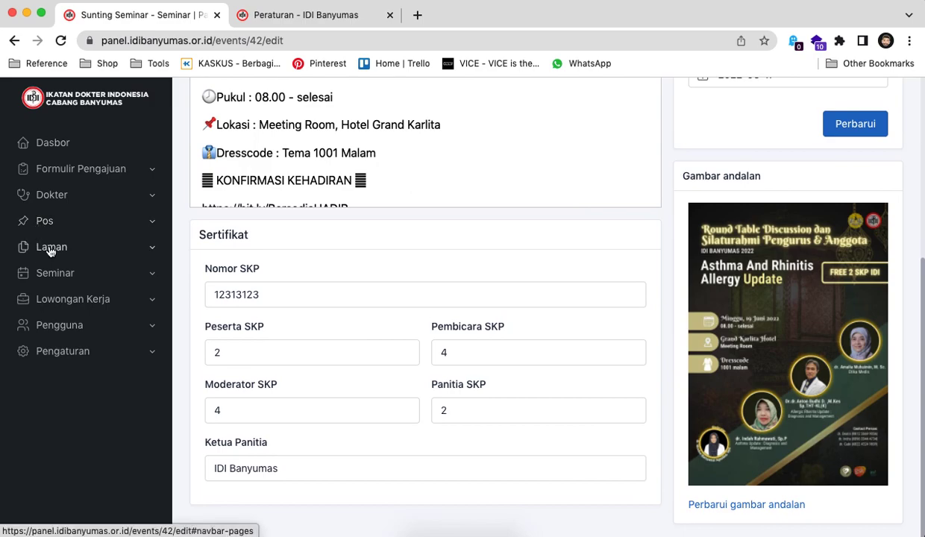
{"action": "left_click", "coordinate": [51, 249]}
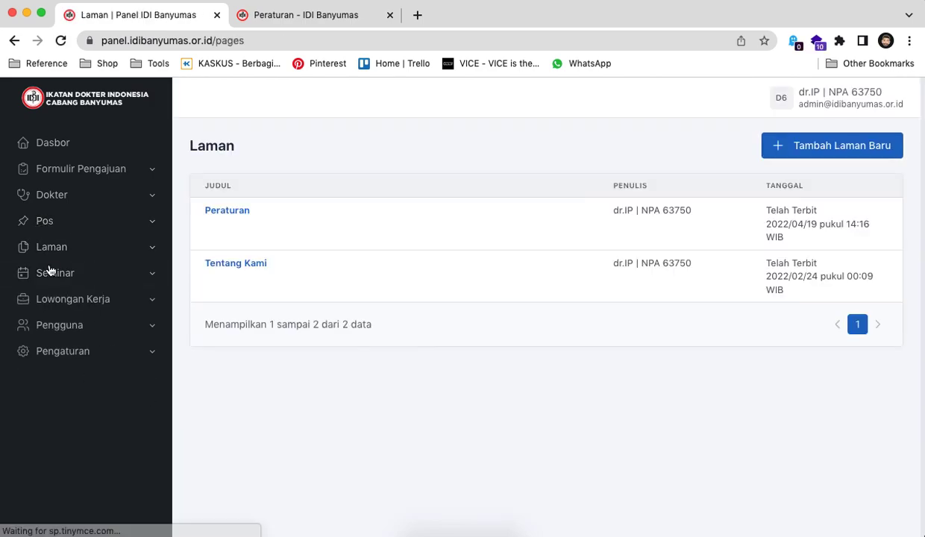
{"action": "left_click", "coordinate": [49, 272]}
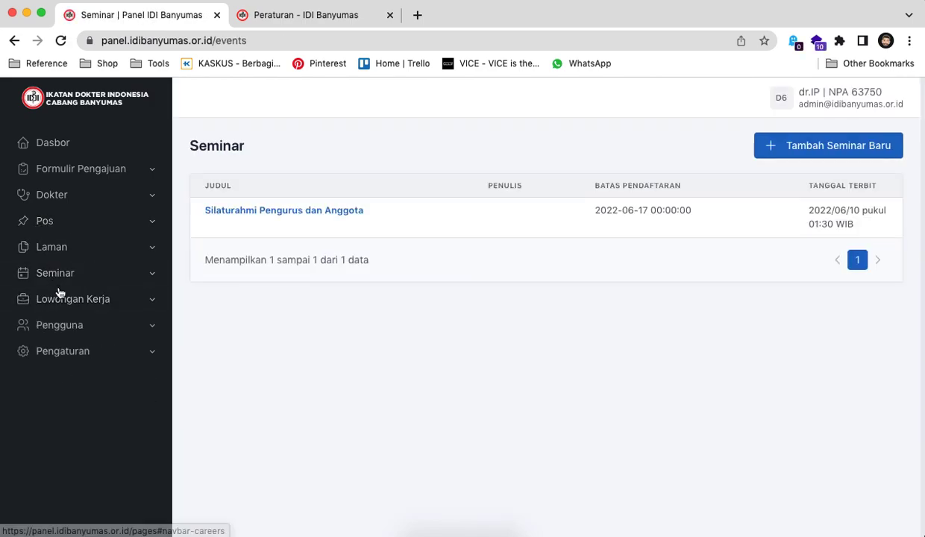
{"action": "mouse_move", "coordinate": [303, 223]}
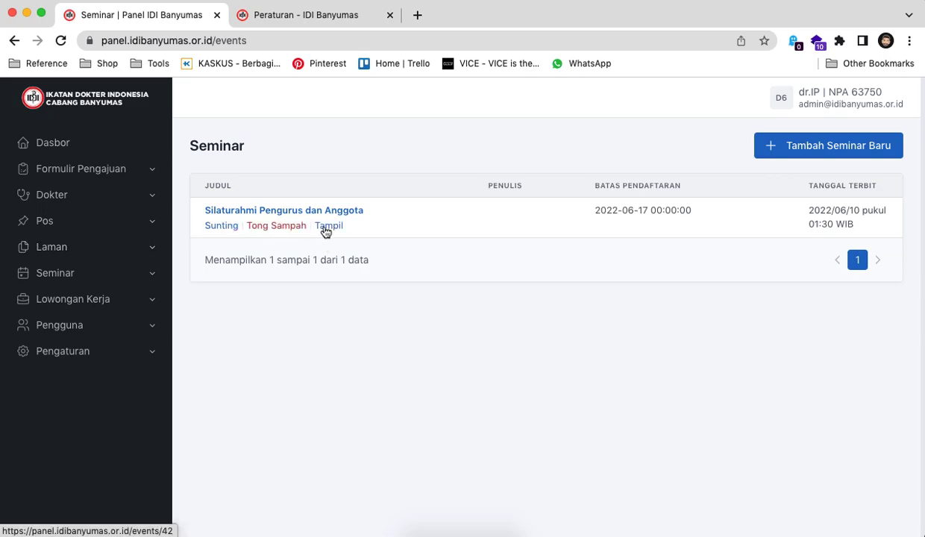
{"action": "left_click", "coordinate": [326, 228]}
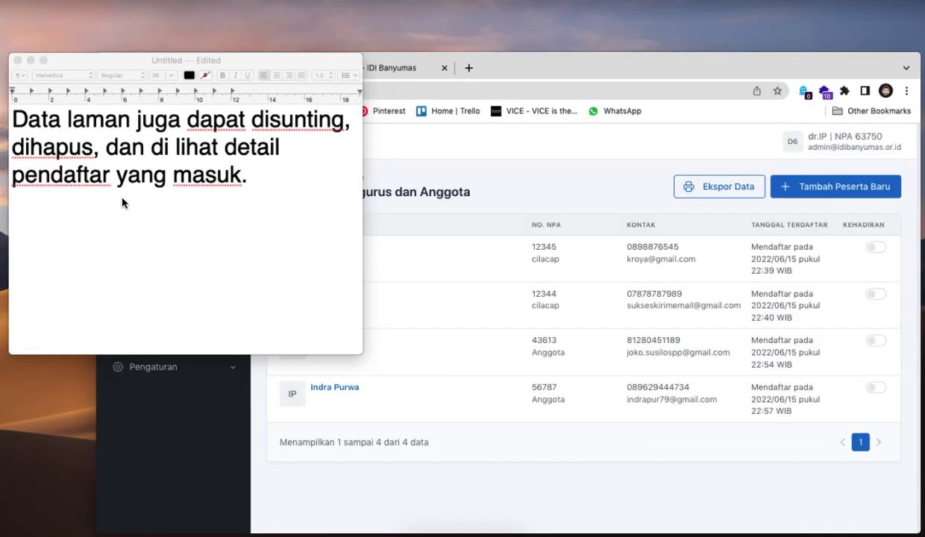
Switch to the TextEdit note and replace its text with "Berikut halaman detail pendaftar yang sudah masuk.".
{"action": "key", "text": "super+a"}
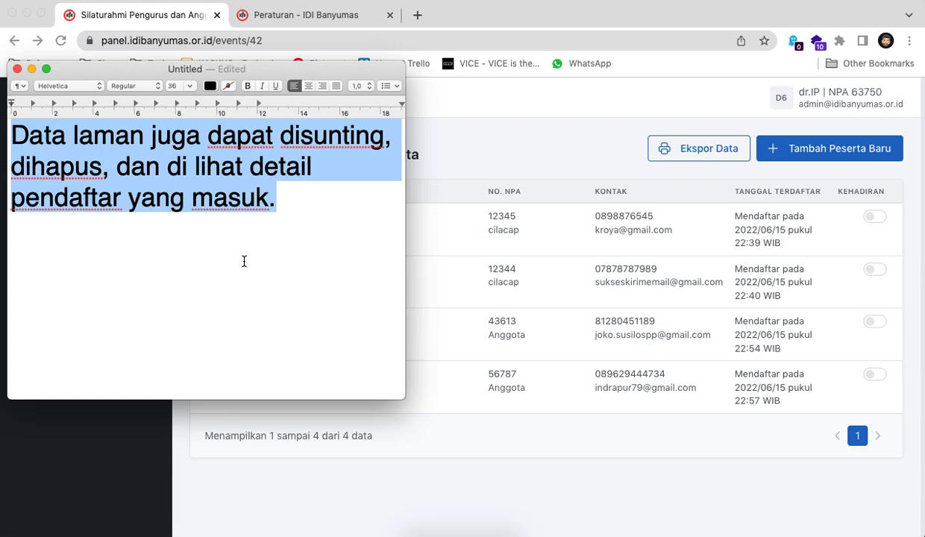
{"action": "type", "text": "Berikut halama"}
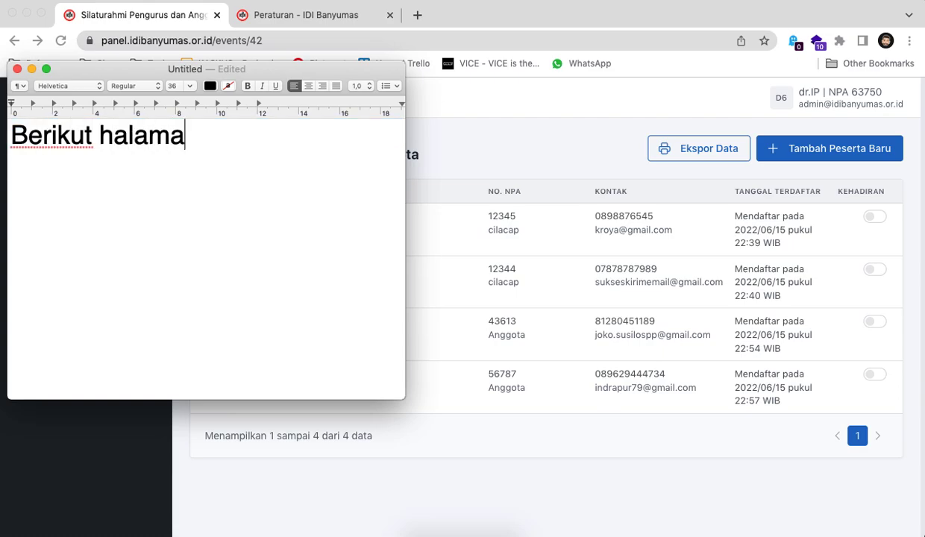
{"action": "type", "text": "n detail penf"}
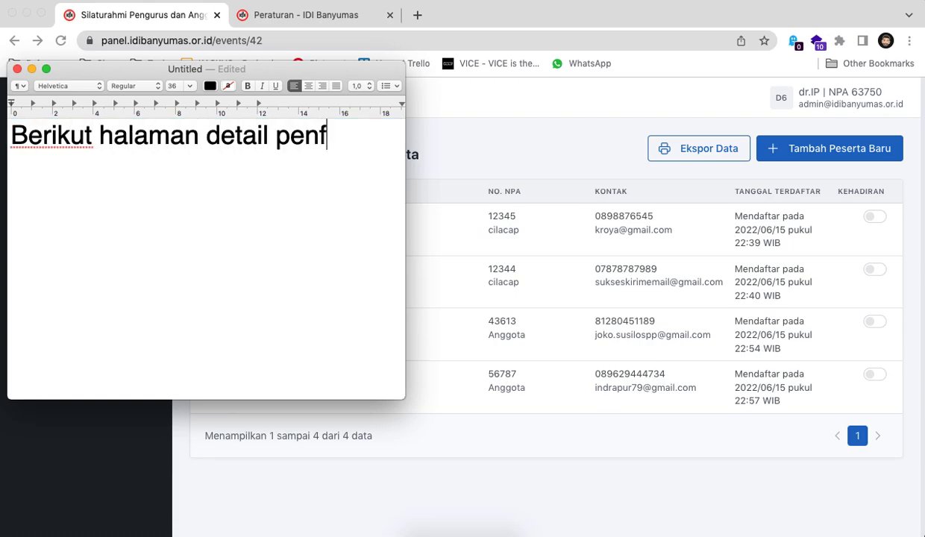
{"action": "type", "text": "ndaf"}
{"action": "key", "text": "BackSpace"}
{"action": "type", "text": "daftar yan"}
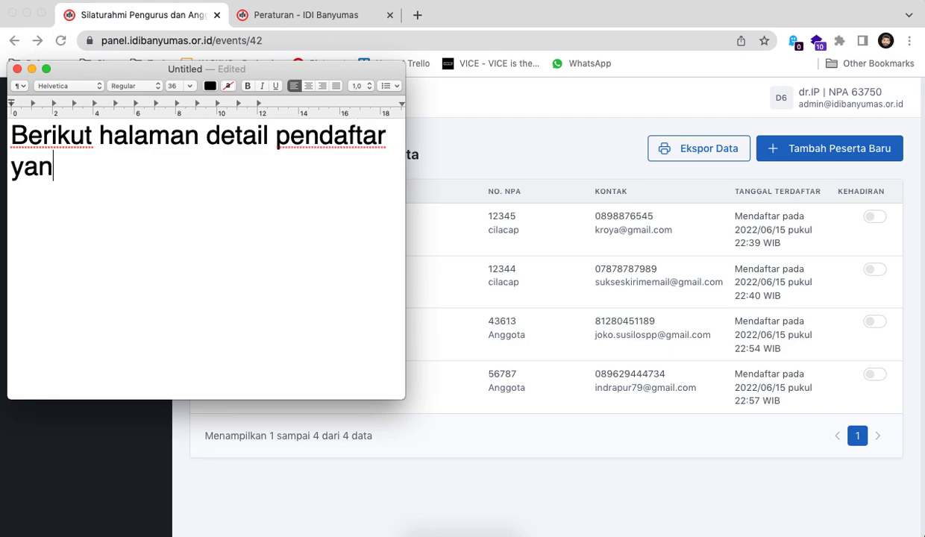
{"action": "type", "text": "g sudah masuk"}
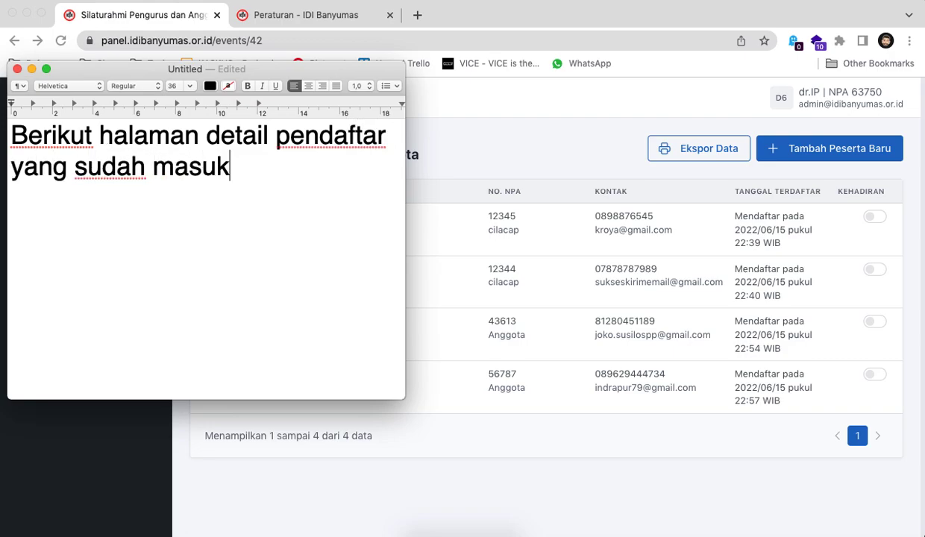
{"action": "type", "text": "."}
Add a second paragraph to the note, after a blank line: "Data bisa ditambah secara manual dan diekspor dalam bentuk excel".
{"action": "key", "text": "Return"}
{"action": "key", "text": "Return"}
{"action": "type", "text": "Data bi"}
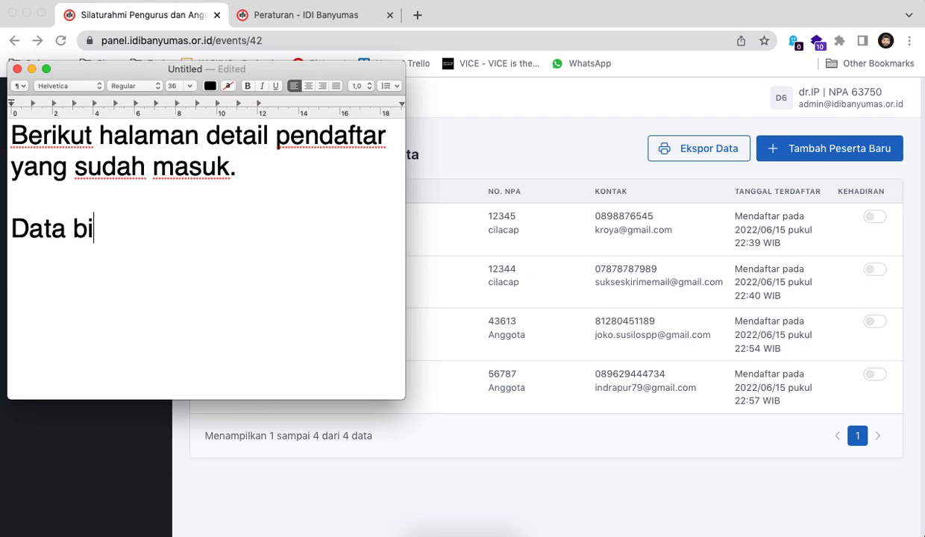
{"action": "type", "text": "sa ditamba"}
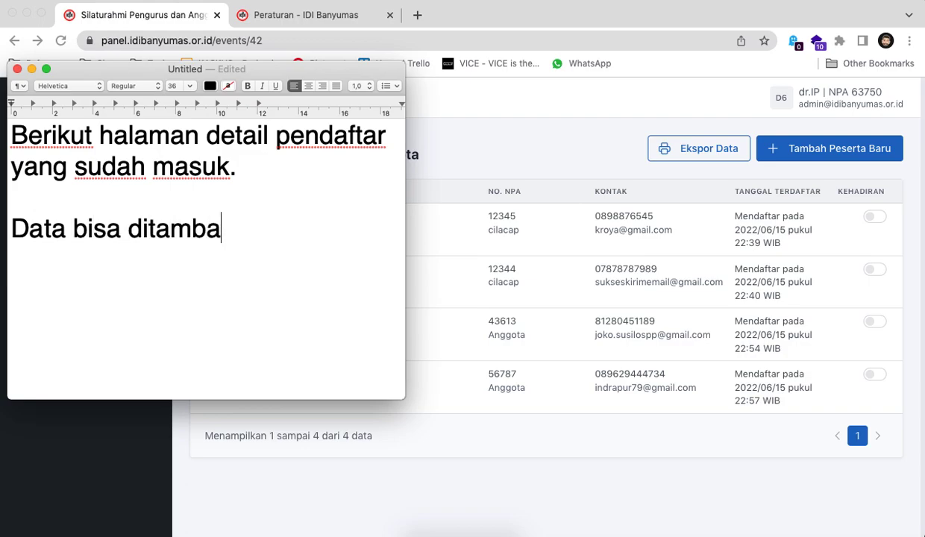
{"action": "type", "text": "h secara manual "}
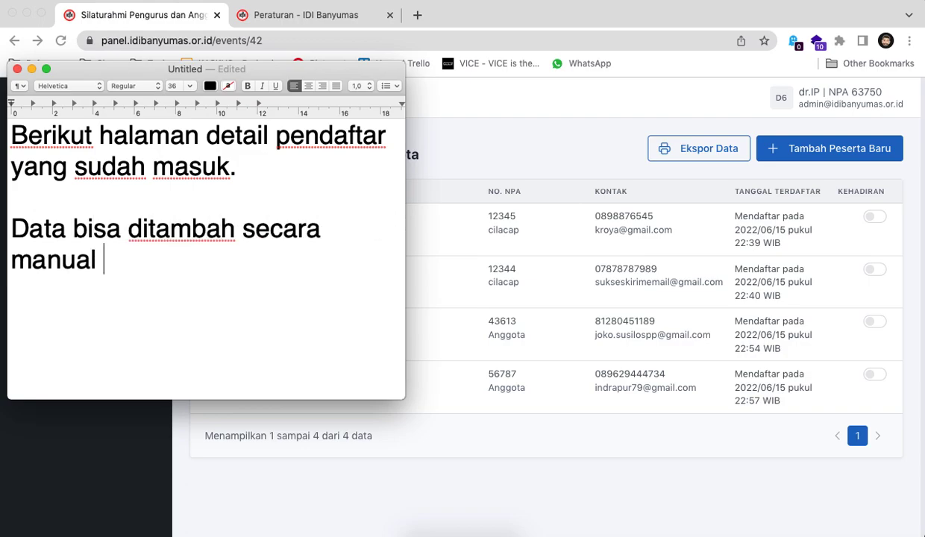
{"action": "type", "text": "dan diekspor"}
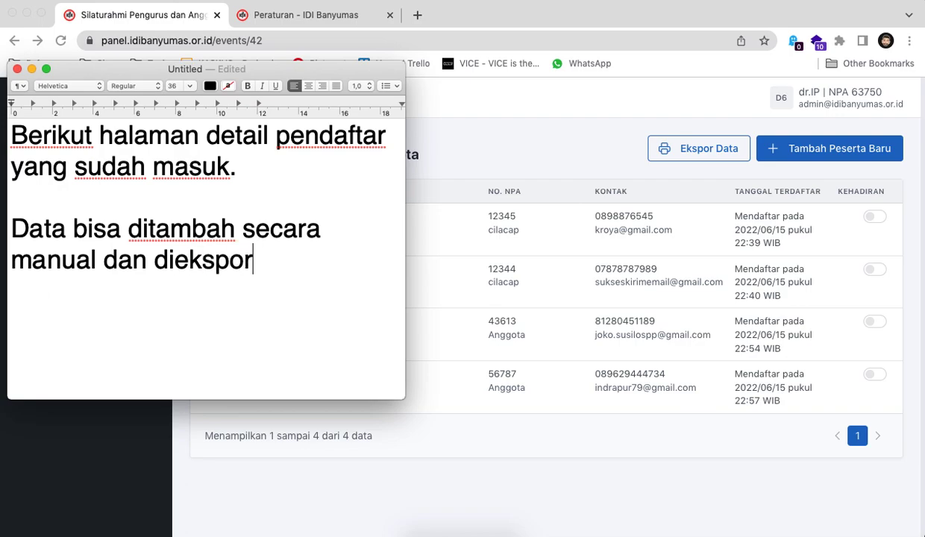
{"action": "type", "text": " dalam bentuk ex"}
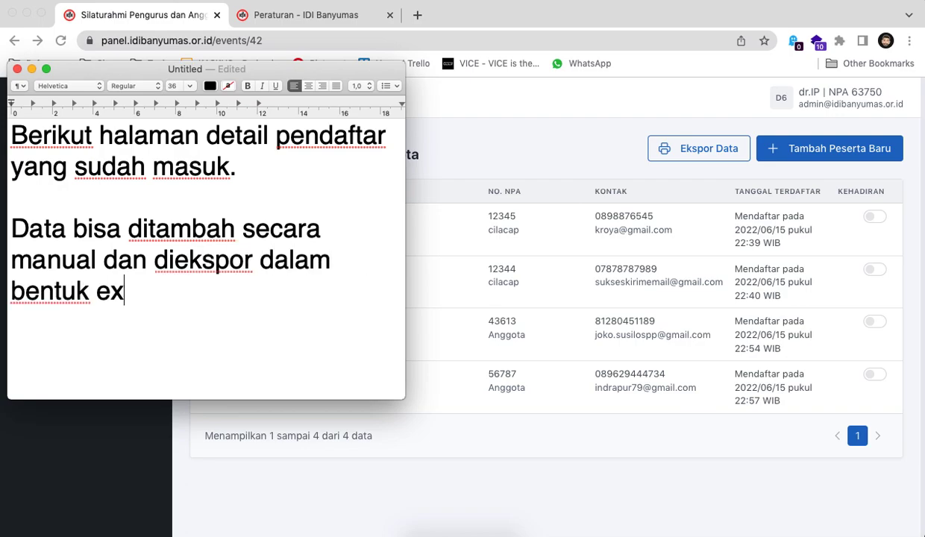
{"action": "type", "text": "cel"}
Switch back to the browser and examine the new participant form with Keanggotaan set to "Ya, Anggota IDI Banyumas".
{"action": "left_click", "coordinate": [553, 146]}
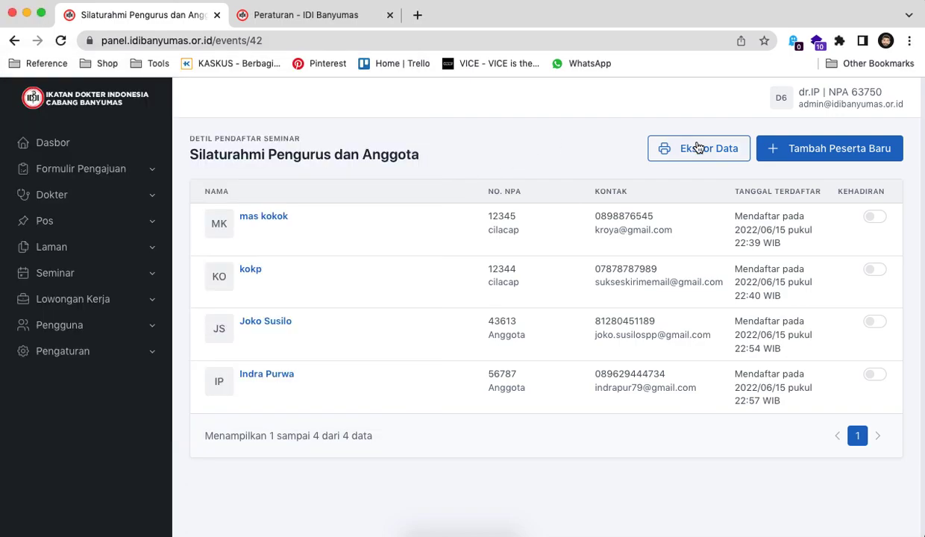
{"action": "left_click", "coordinate": [775, 148]}
{"action": "left_click", "coordinate": [460, 310]}
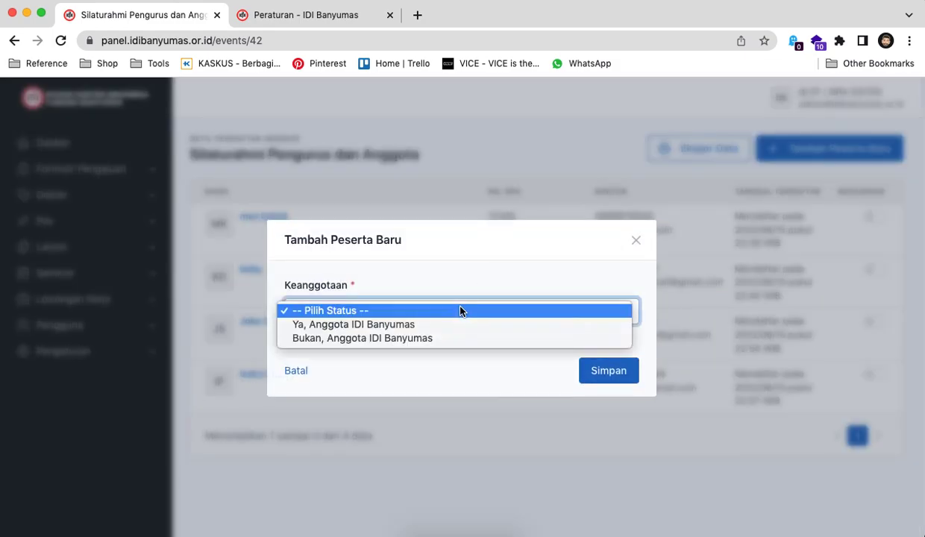
{"action": "left_click", "coordinate": [453, 325]}
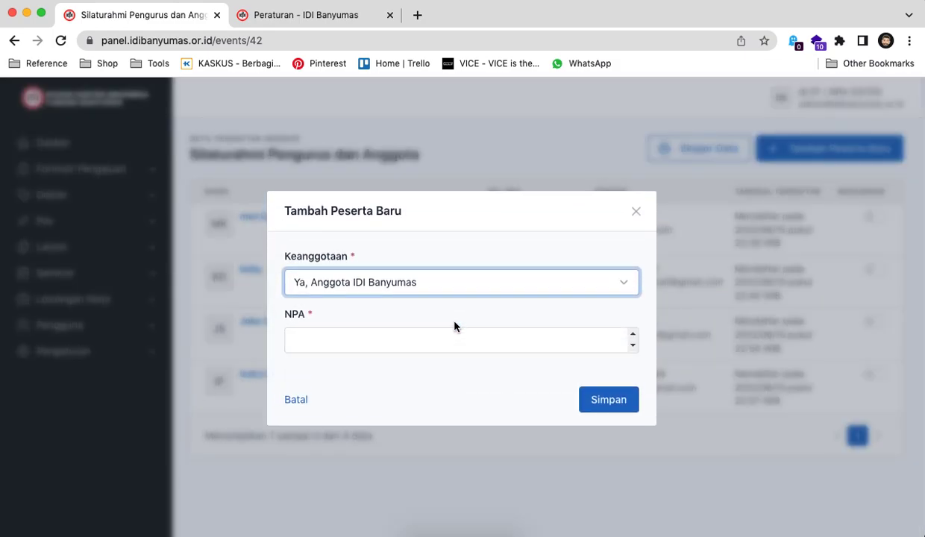
{"action": "left_click", "coordinate": [449, 341]}
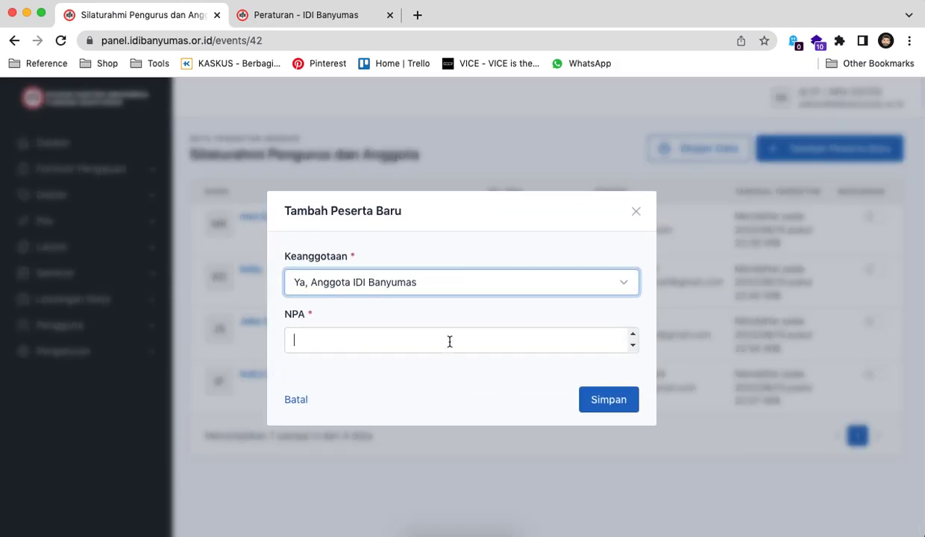
Set Keanggotaan to "Bukan, Anggota IDI Banyumas", examine the fields for non-members, and close the participant form without saving.
{"action": "left_click", "coordinate": [492, 293]}
{"action": "left_click", "coordinate": [493, 298]}
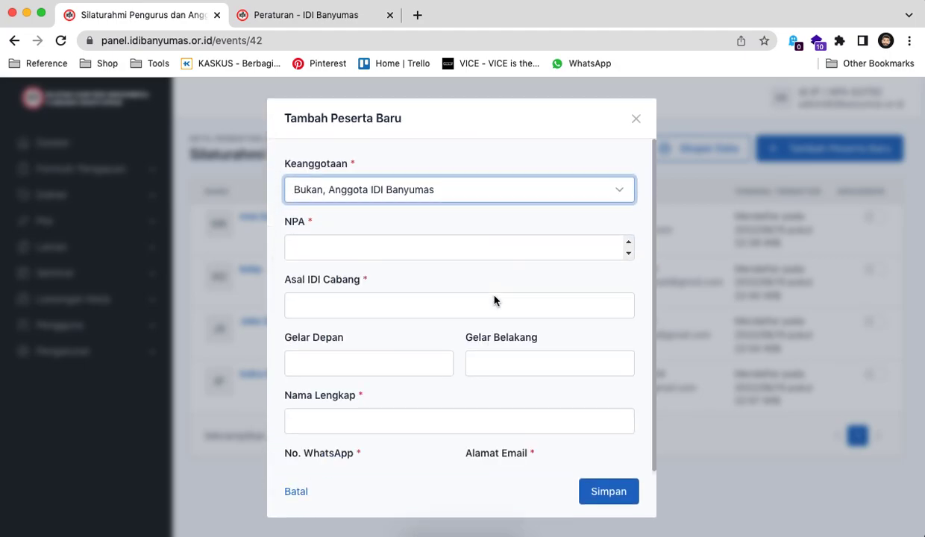
{"action": "scroll", "coordinate": [493, 299], "scroll_direction": "down", "scroll_amount": 1}
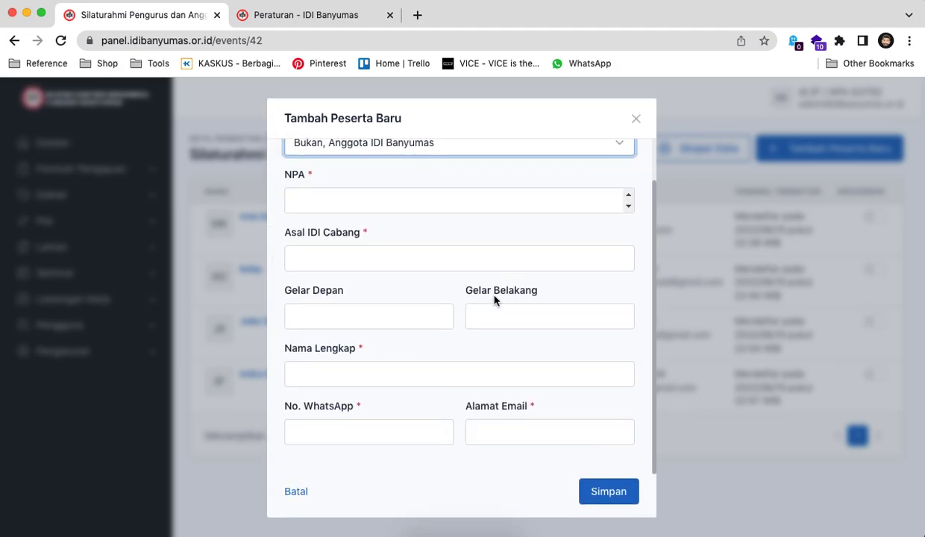
{"action": "left_click", "coordinate": [634, 123]}
Open the seminar "Silaturahmi Pengurus dan Anggota" from the public website's home page and examine its registration section.
{"action": "left_click", "coordinate": [341, 17]}
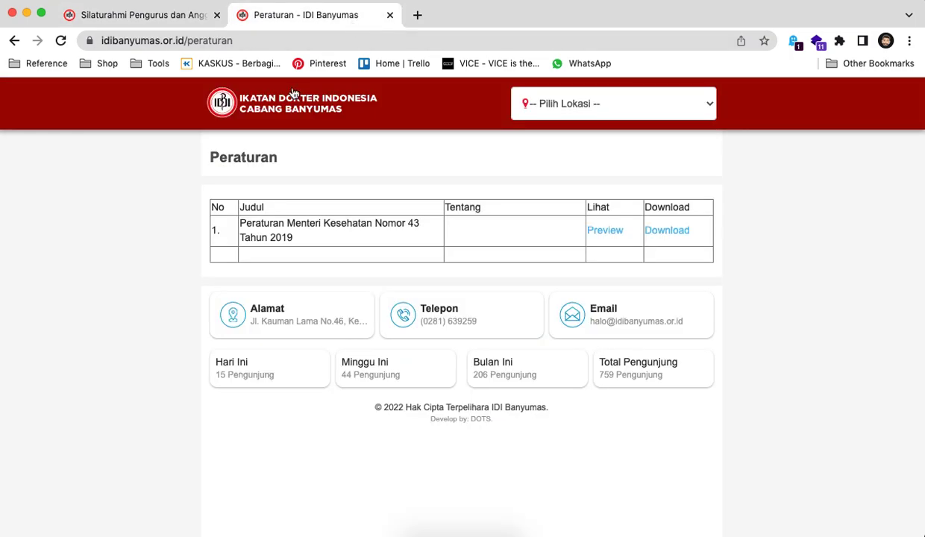
{"action": "left_click", "coordinate": [290, 103]}
{"action": "scroll", "coordinate": [196, 261], "scroll_direction": "down", "scroll_amount": 5}
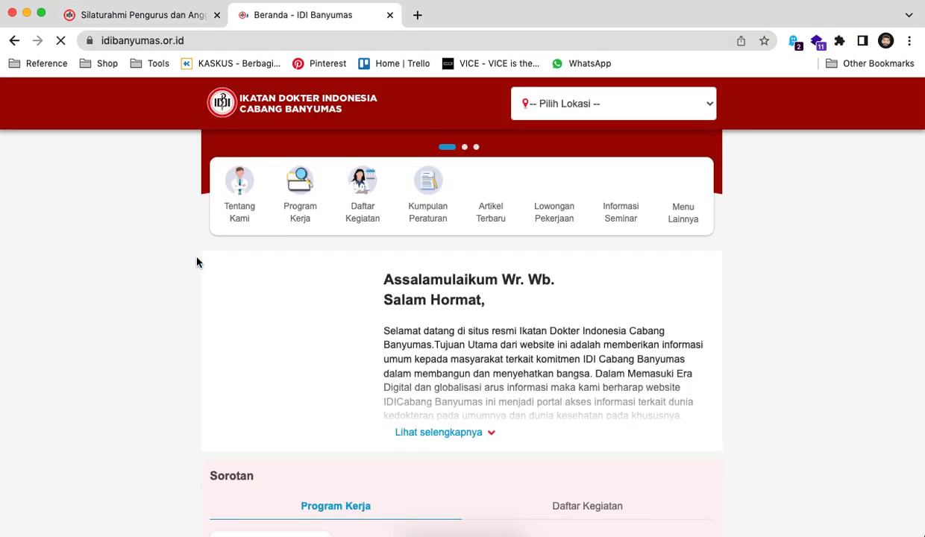
{"action": "scroll", "coordinate": [196, 261], "scroll_direction": "down", "scroll_amount": 6}
{"action": "left_click", "coordinate": [261, 326]}
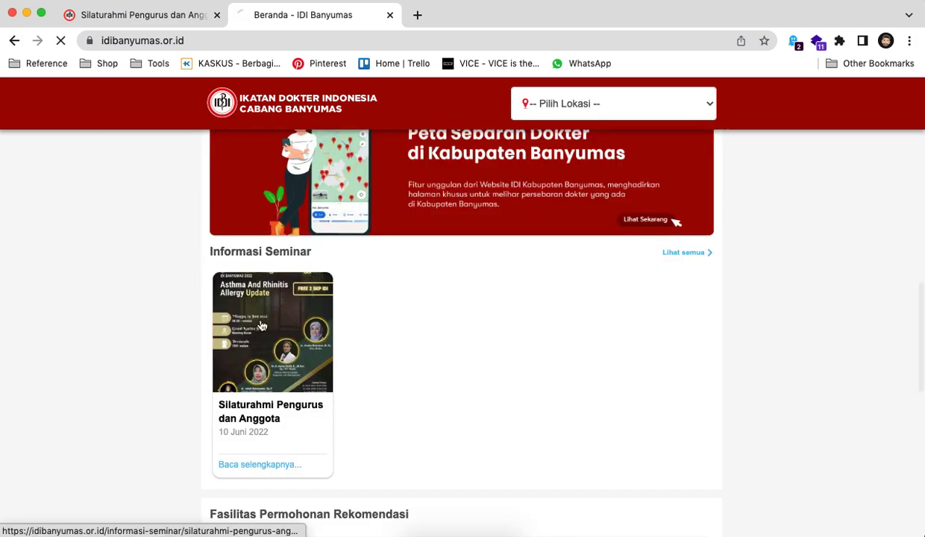
{"action": "scroll", "coordinate": [261, 326], "scroll_direction": "down", "scroll_amount": 15}
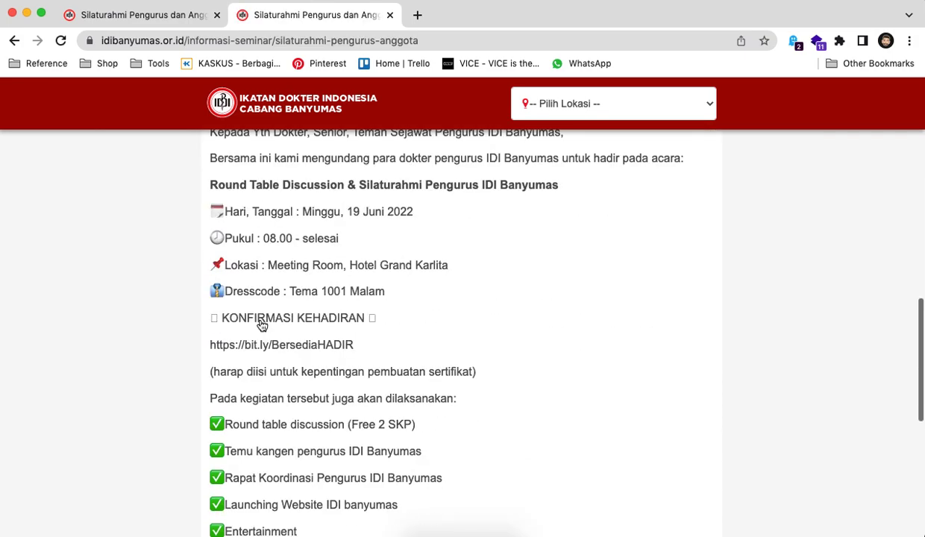
{"action": "scroll", "coordinate": [261, 326], "scroll_direction": "down", "scroll_amount": 3}
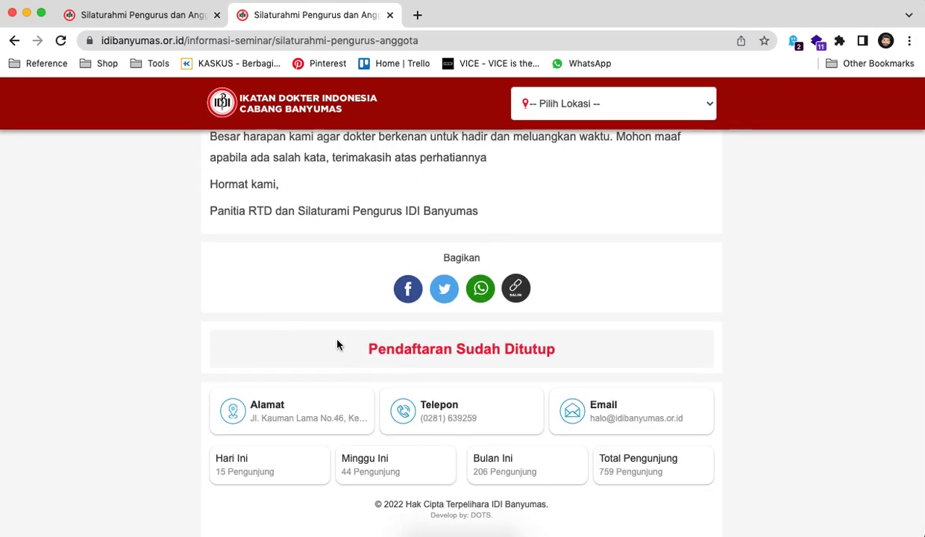
Return to the admin panel, open "Silaturahmi Pengurus dan Anggota" for editing, and examine its Tanggal Mulai and Tanggal Berakhir.
{"action": "left_click", "coordinate": [171, 25]}
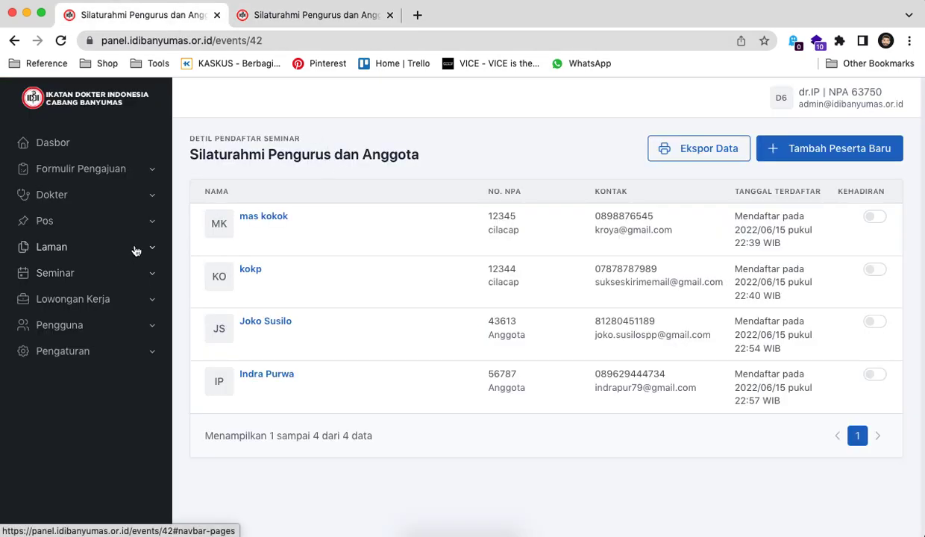
{"action": "left_click", "coordinate": [123, 273]}
{"action": "left_click", "coordinate": [115, 302]}
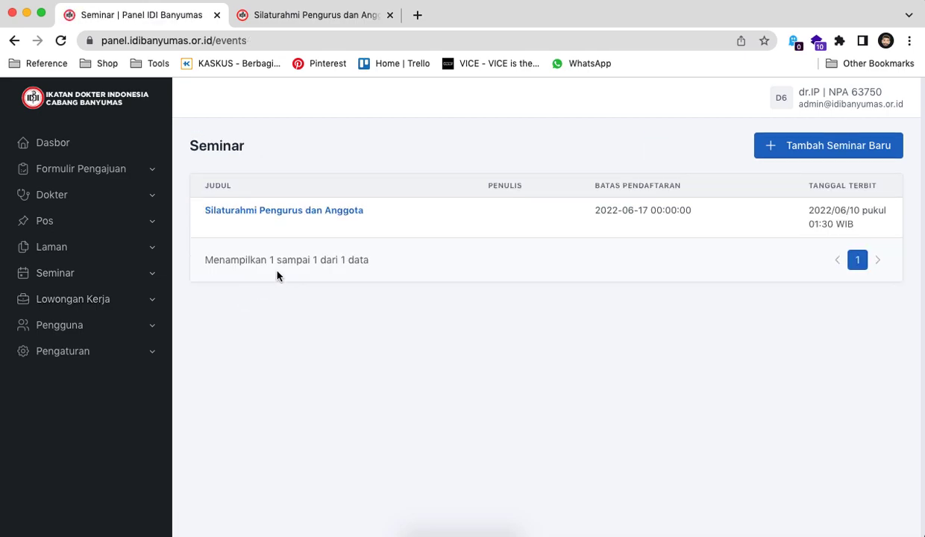
{"action": "left_click", "coordinate": [224, 224]}
{"action": "scroll", "coordinate": [451, 179], "scroll_direction": "down", "scroll_amount": 2}
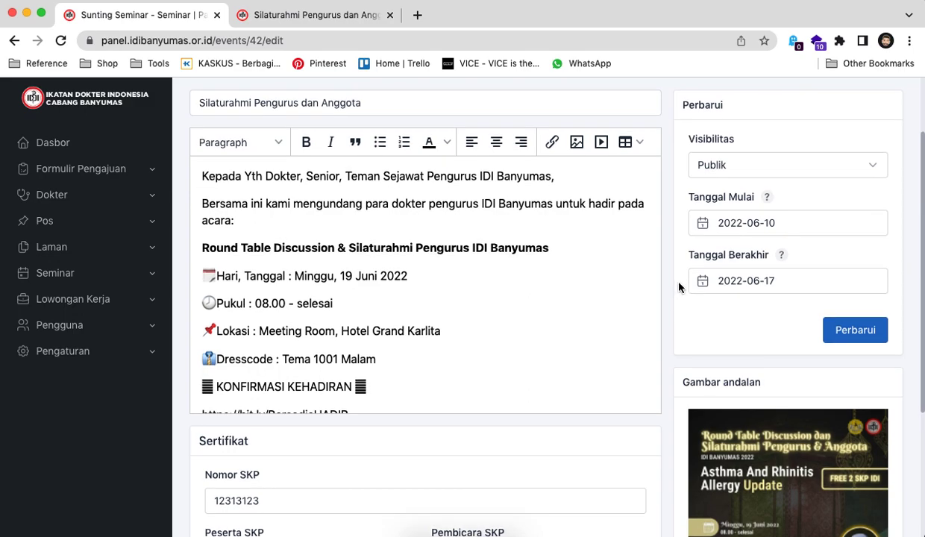
Leave the seminar edit form and open the list of all job vacancies.
{"action": "left_click", "coordinate": [148, 297]}
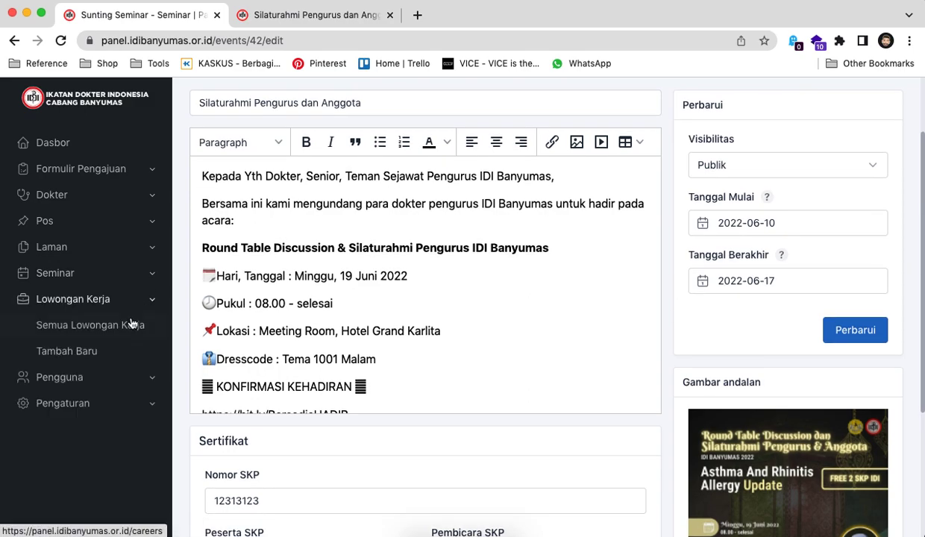
{"action": "left_click", "coordinate": [134, 324]}
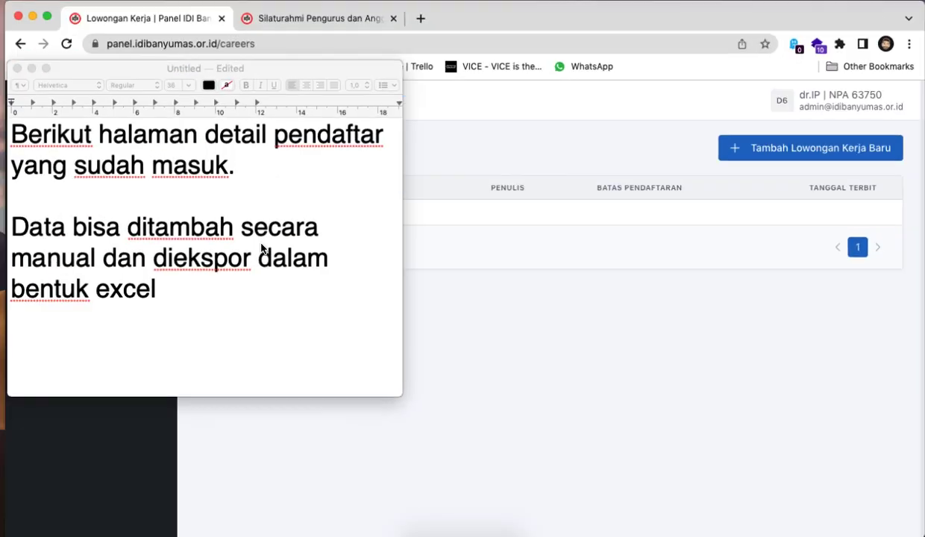
Switch to the TextEdit note and replace its text with "Fitur Lowongan Pekerjaan.".
{"action": "left_click", "coordinate": [261, 244]}
{"action": "key", "text": "super+a"}
{"action": "type", "text": "Fitur "}
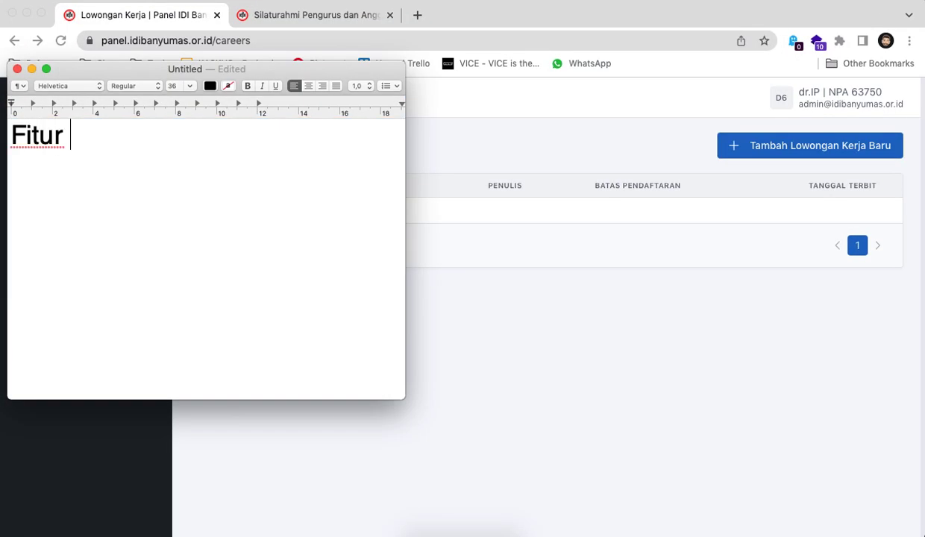
{"action": "type", "text": "Lowongan Pekerjaa"}
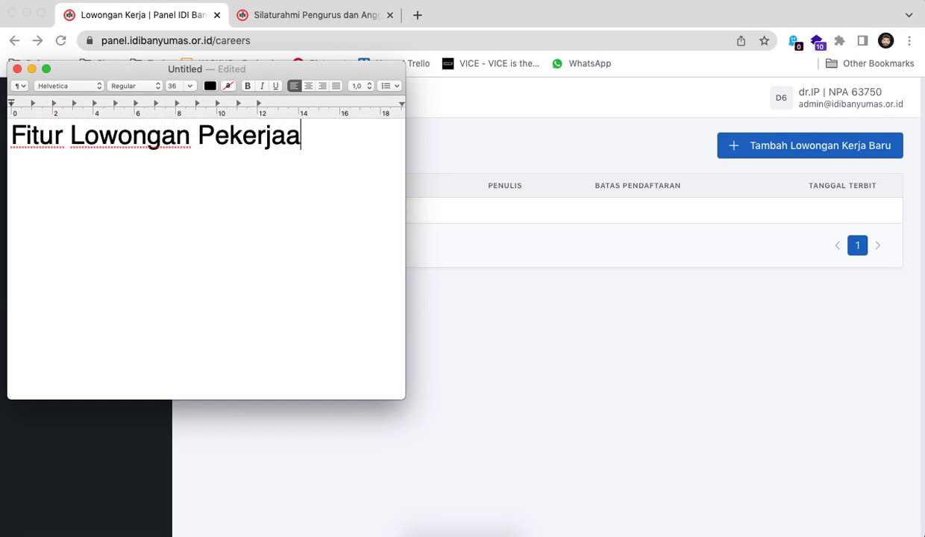
{"action": "type", "text": "n."}
Add a new paragraph to the note reading "Sama dengan fitur seminar, namun tidak ada kolom tambahan untuk sertifikat.".
{"action": "key", "text": "Return"}
{"action": "key", "text": "Return"}
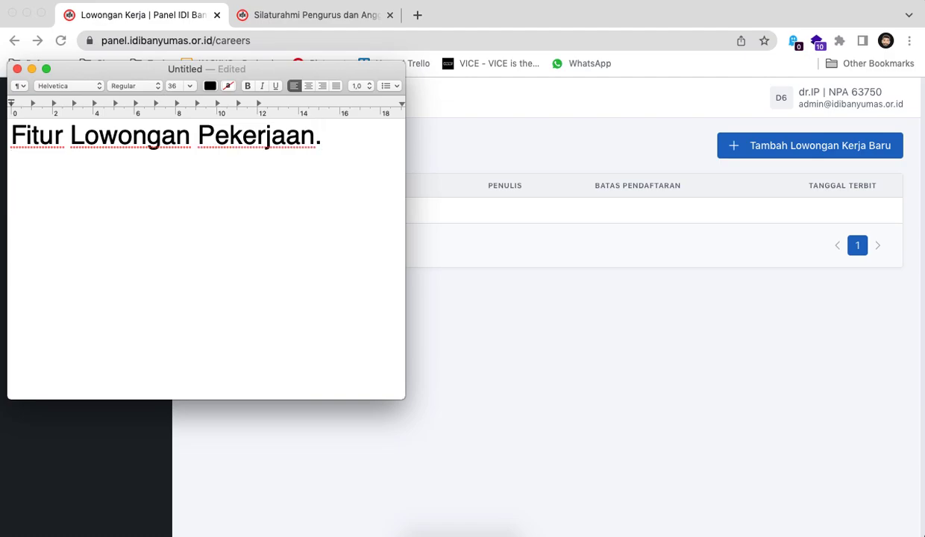
{"action": "type", "text": "Sama dengan fitur "}
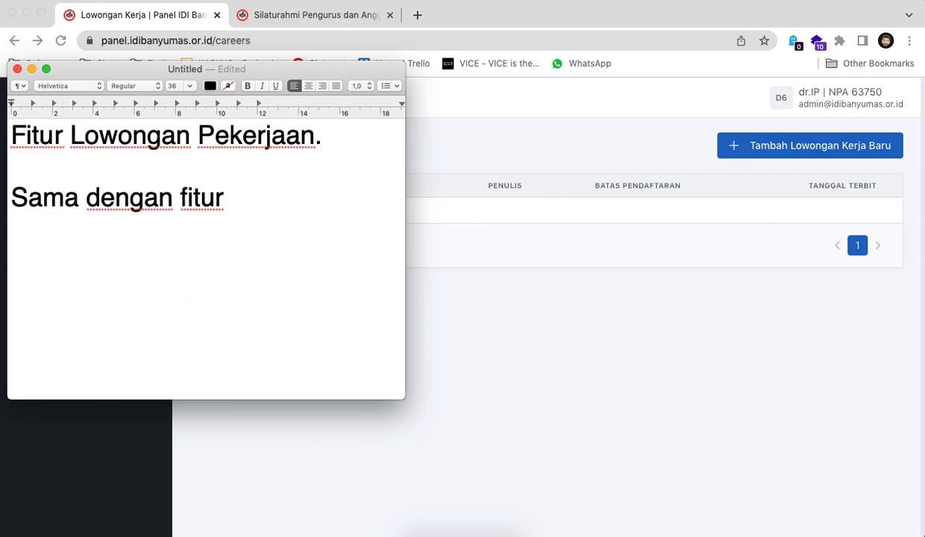
{"action": "type", "text": "seminar, "}
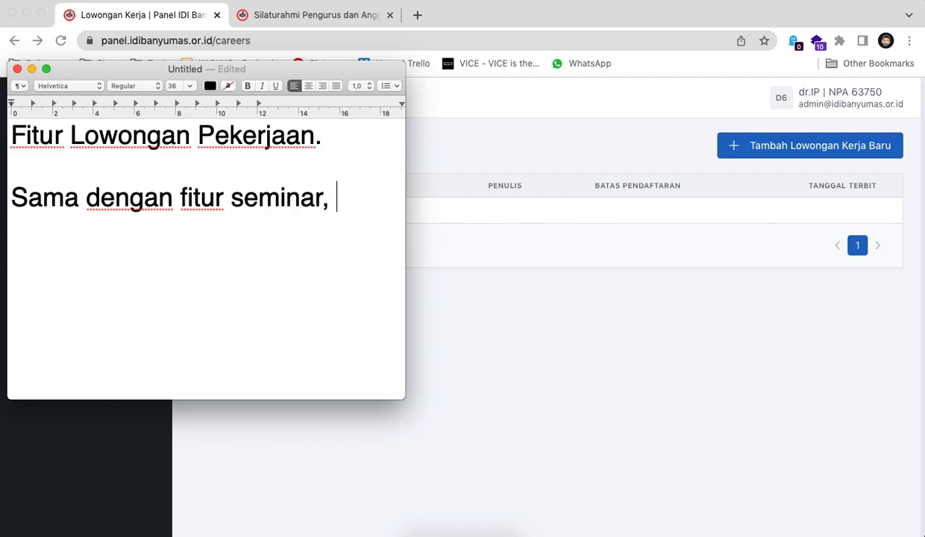
{"action": "type", "text": "namun t"}
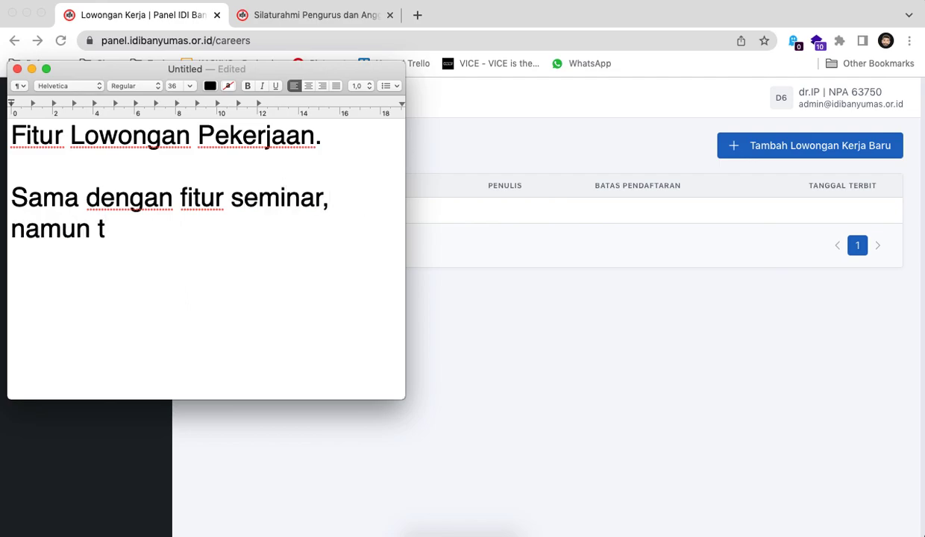
{"action": "type", "text": "idak ada ko"}
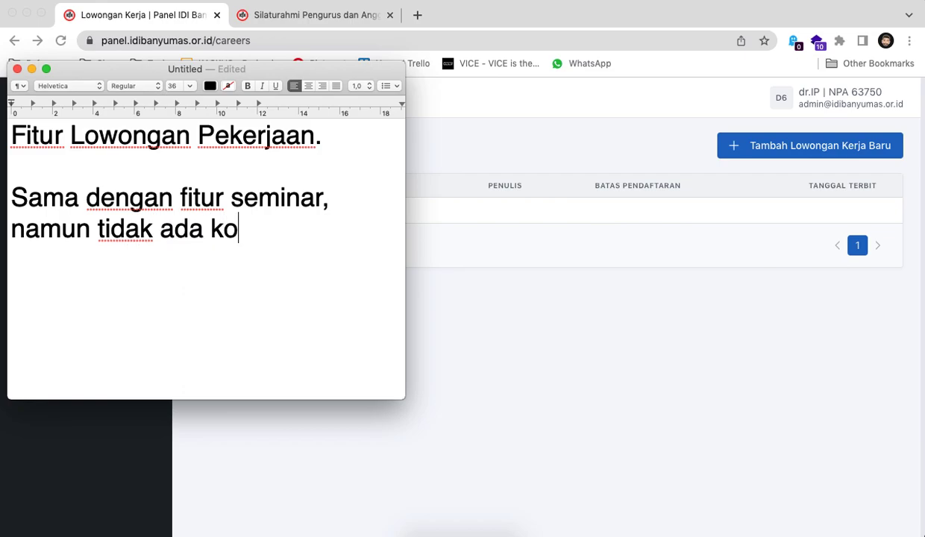
{"action": "type", "text": "lom tambahan un"}
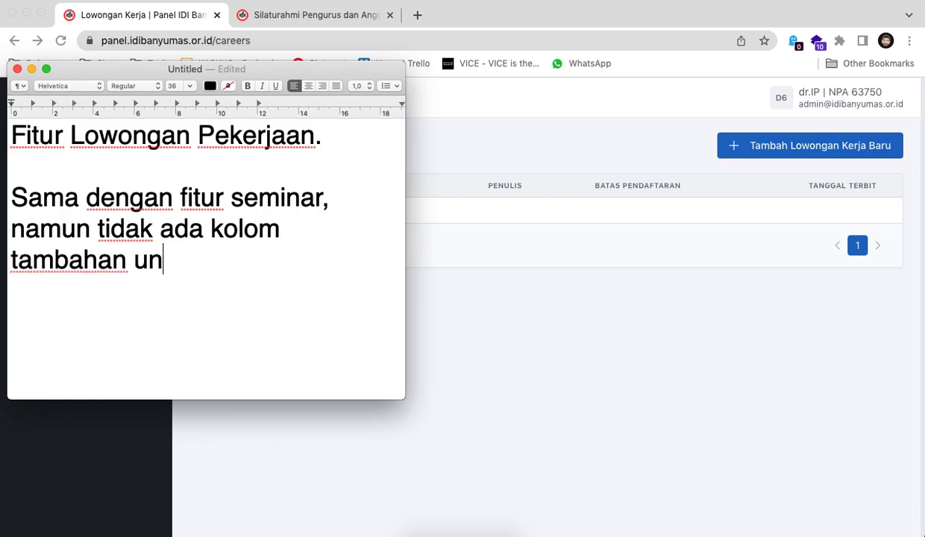
{"action": "type", "text": "tuk sertifikat."}
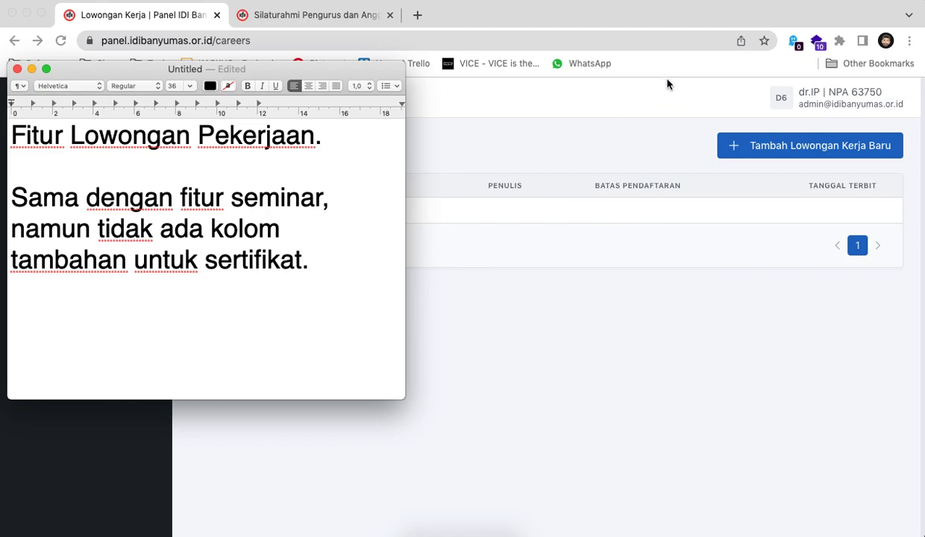
Switch back to the admin panel in Chrome and open the form for adding a new job vacancy.
{"action": "left_click", "coordinate": [667, 84]}
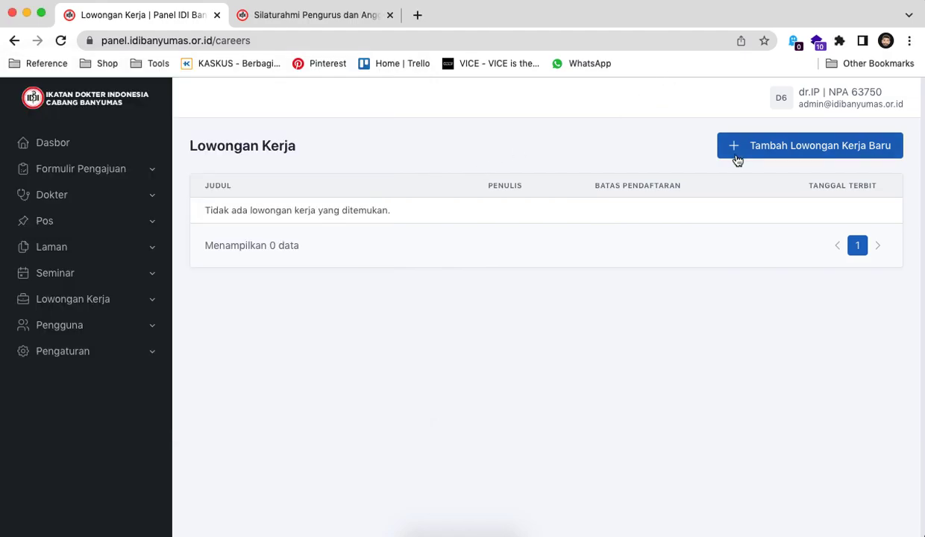
{"action": "left_click", "coordinate": [734, 153]}
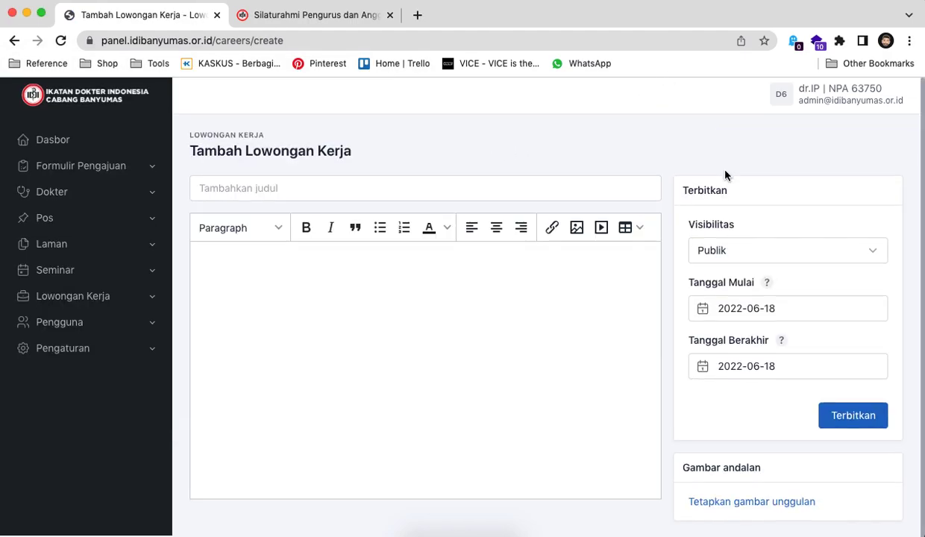
Switch to the TextEdit note and replace its text with "Hanya ada tambahan kolom isian" and a separate paragraph "Tanggal Mulai dan Berakhir Pendaftaran.".
{"action": "key", "text": "super+Tab"}
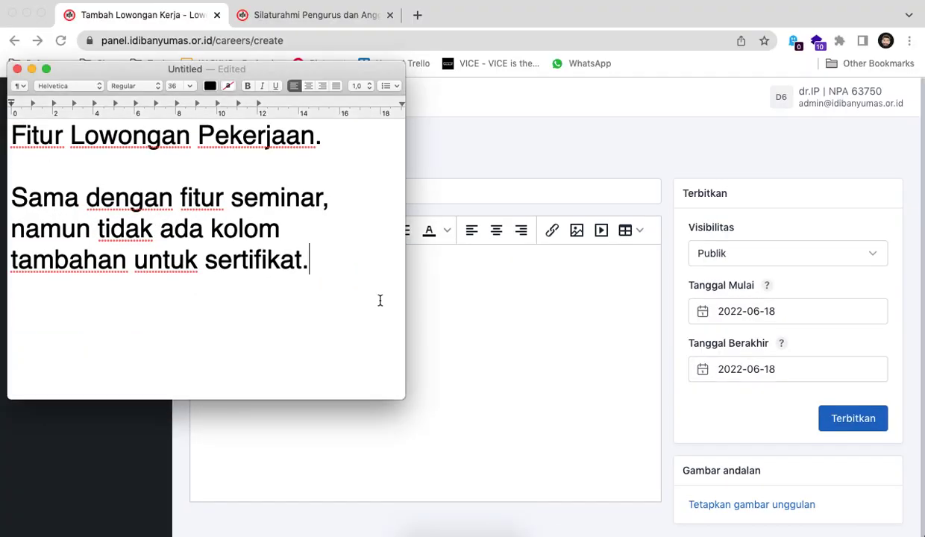
{"action": "key", "text": "super+a"}
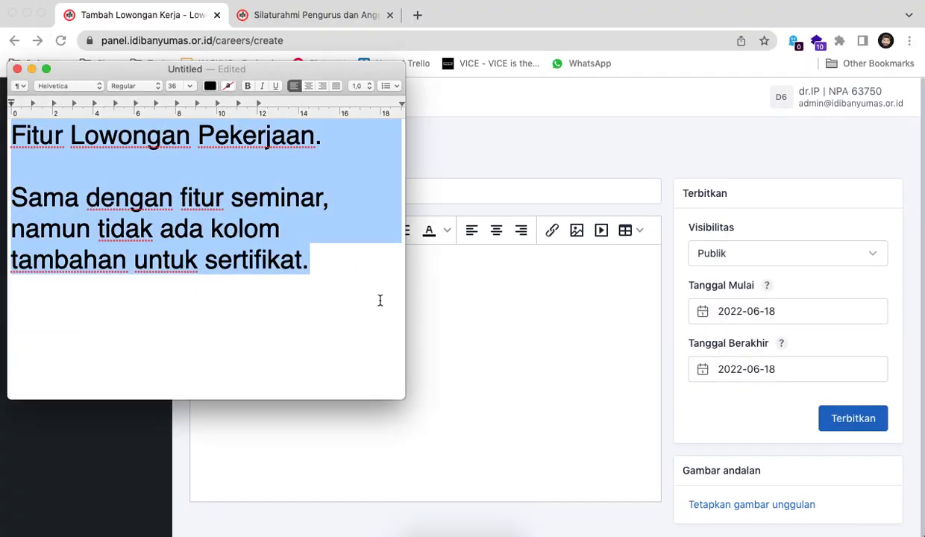
{"action": "type", "text": "Hanya ada t"}
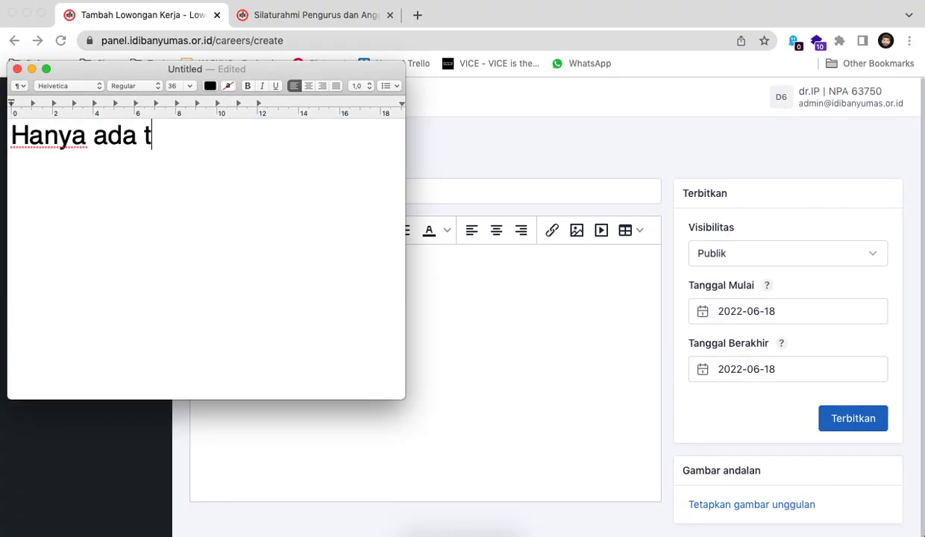
{"action": "type", "text": "ambahan kolom isian"}
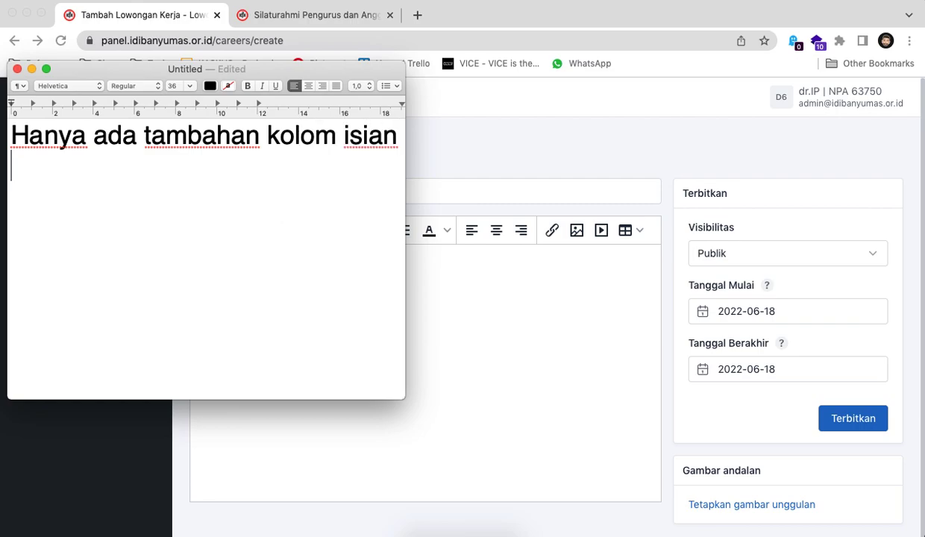
{"action": "key", "text": "Return"}
{"action": "type", "text": "M"}
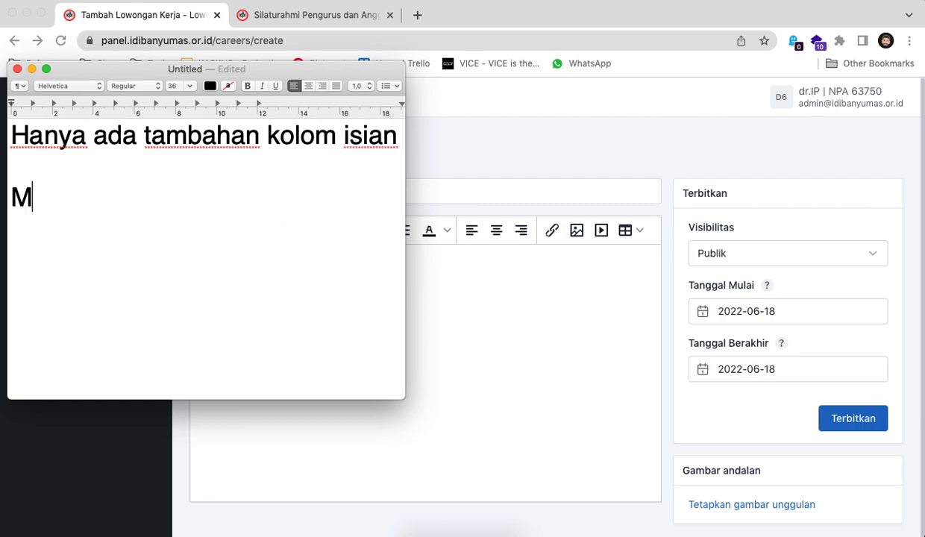
{"action": "key", "text": "BackSpace"}
{"action": "type", "text": "Tanggal "}
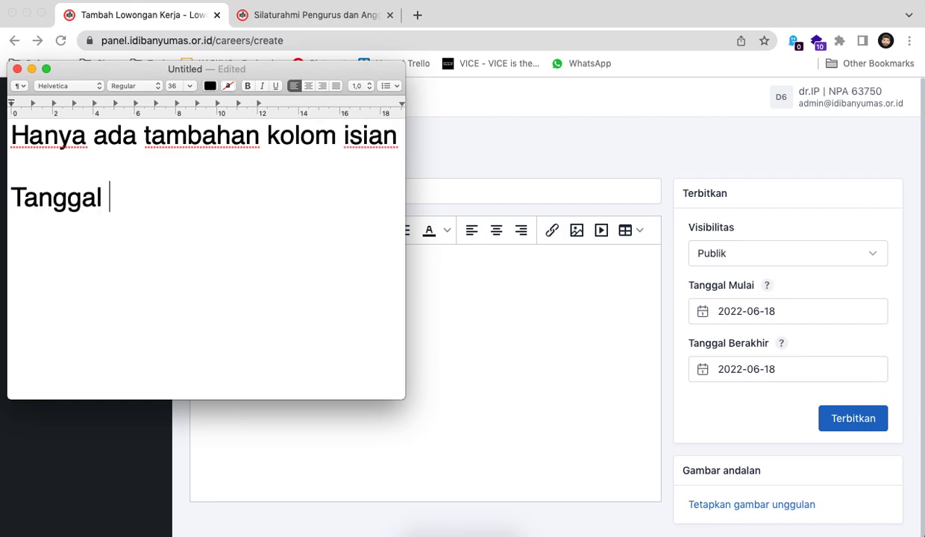
{"action": "type", "text": "Mulai dan Be"}
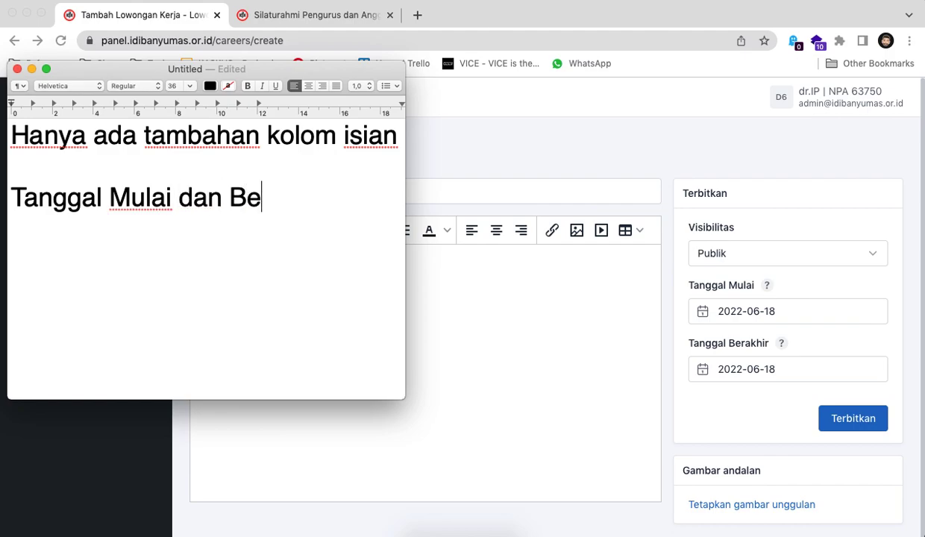
{"action": "type", "text": "rakhir Pen"}
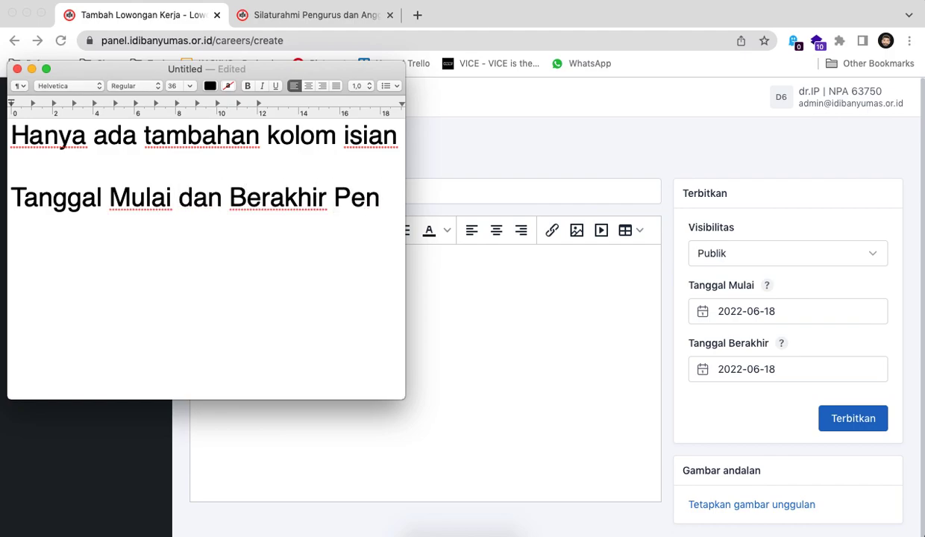
{"action": "type", "text": "daftaran"}
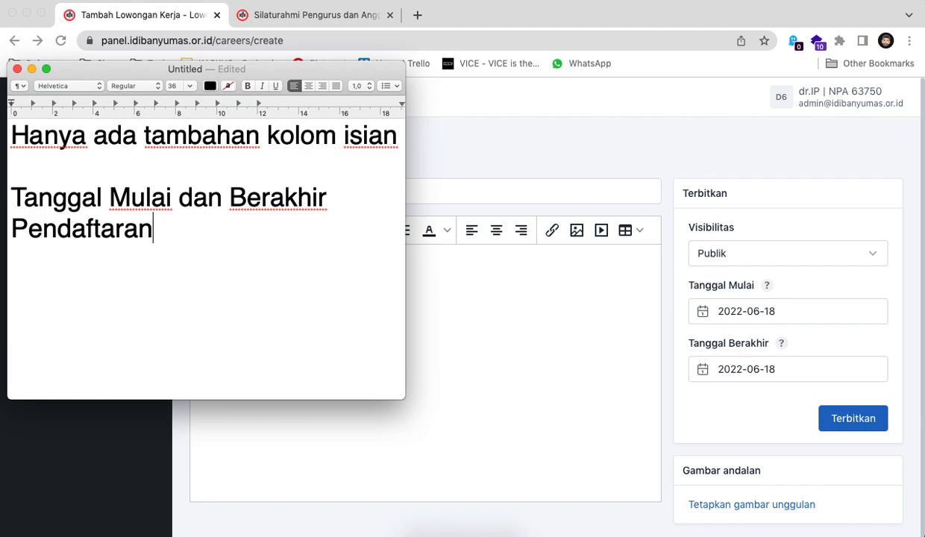
{"action": "type", "text": "."}
Clear all text from the note and open the list of all users in the Chrome admin panel.
{"action": "key", "text": "super+a"}
{"action": "key", "text": "super+x"}
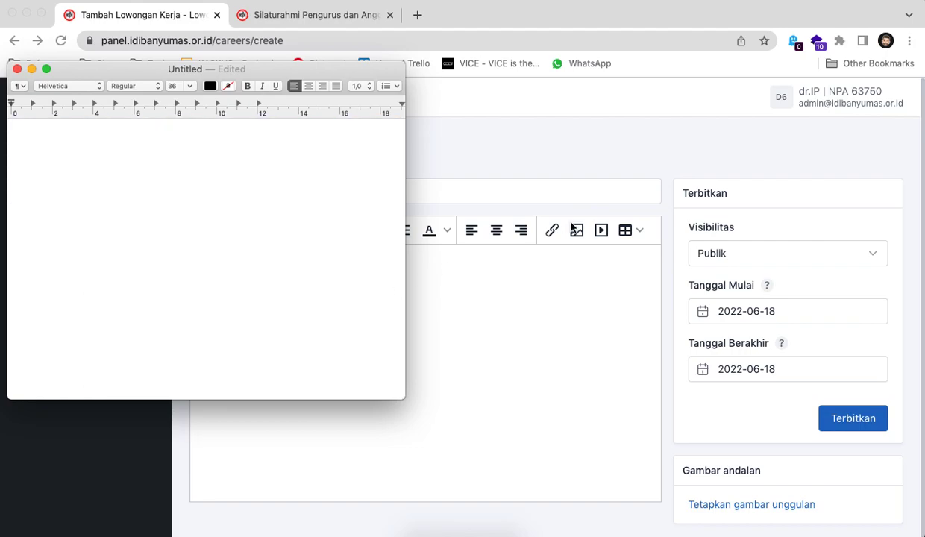
{"action": "left_click", "coordinate": [594, 195]}
{"action": "left_click", "coordinate": [125, 321]}
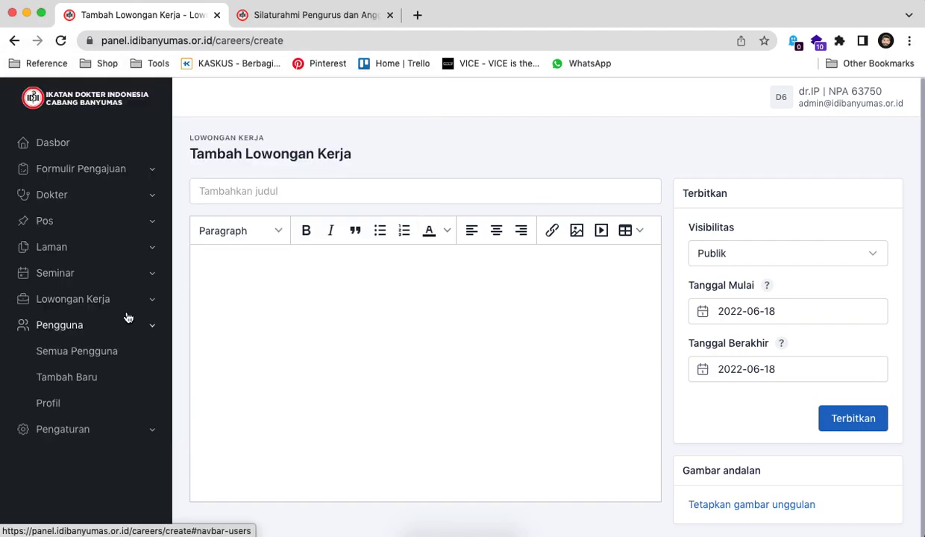
{"action": "left_click", "coordinate": [96, 352]}
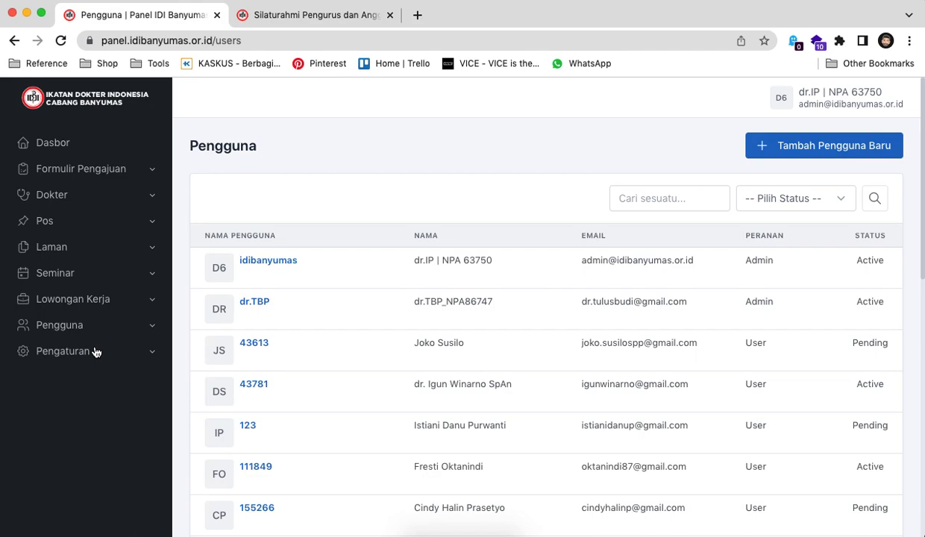
Switch to the empty TextEdit note and write "Fitur Pengguna. Menampilkan akses pengguna yang ada dalam sistem.".
{"action": "key", "text": "ctrl+Up"}
{"action": "left_click", "coordinate": [253, 208]}
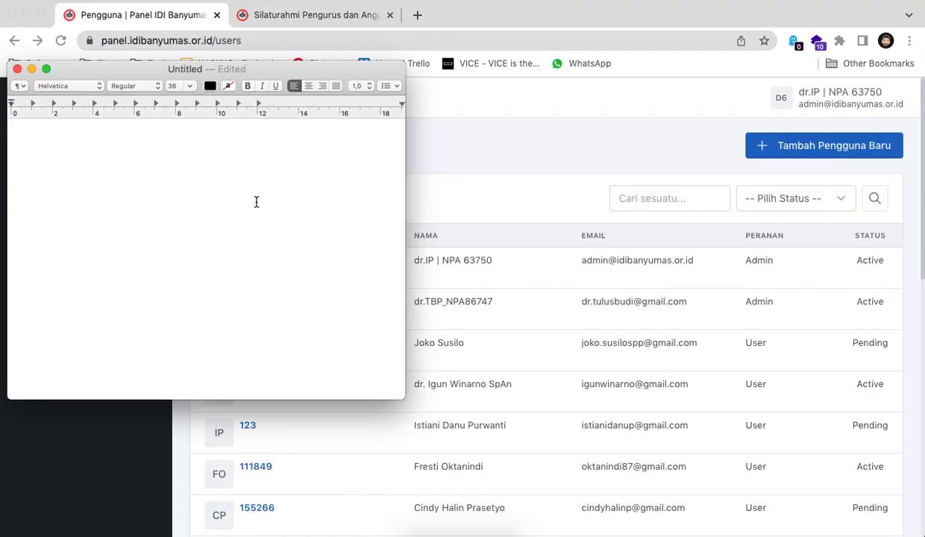
{"action": "type", "text": "Fitur Pe"}
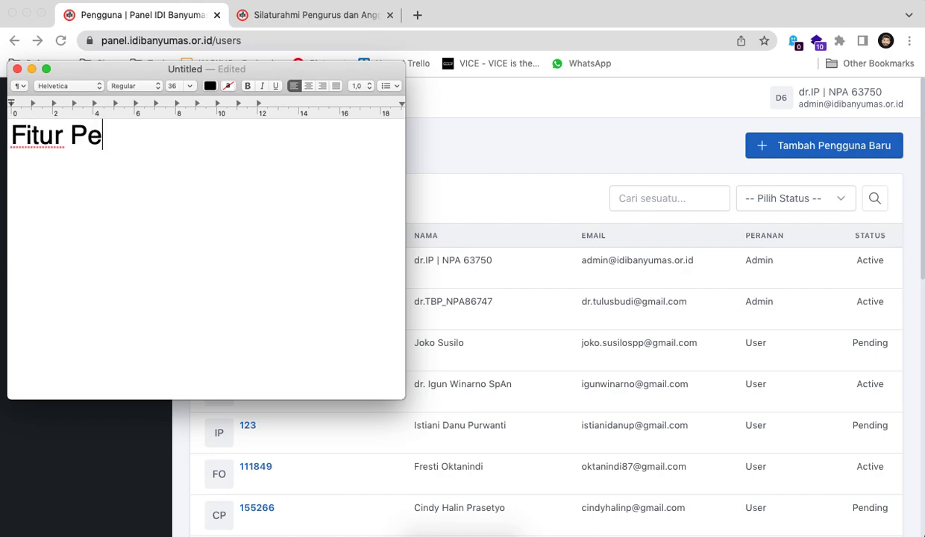
{"action": "type", "text": "ngguna. Menamp"}
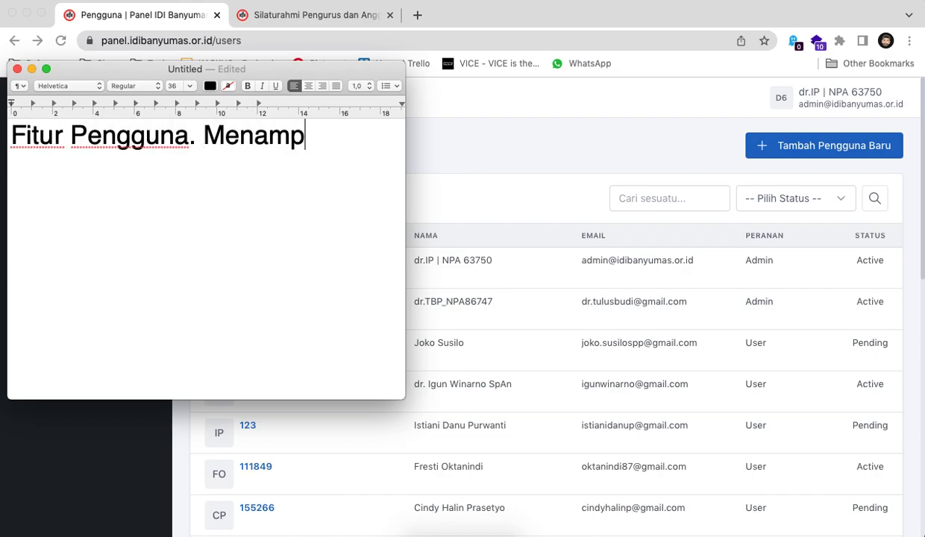
{"action": "type", "text": "ilkan "}
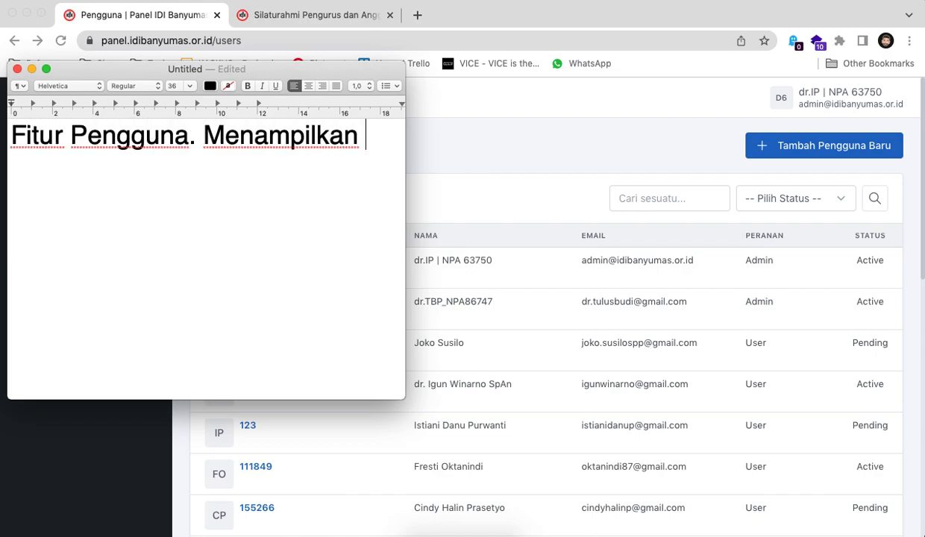
{"action": "type", "text": "akses pengguna yang "}
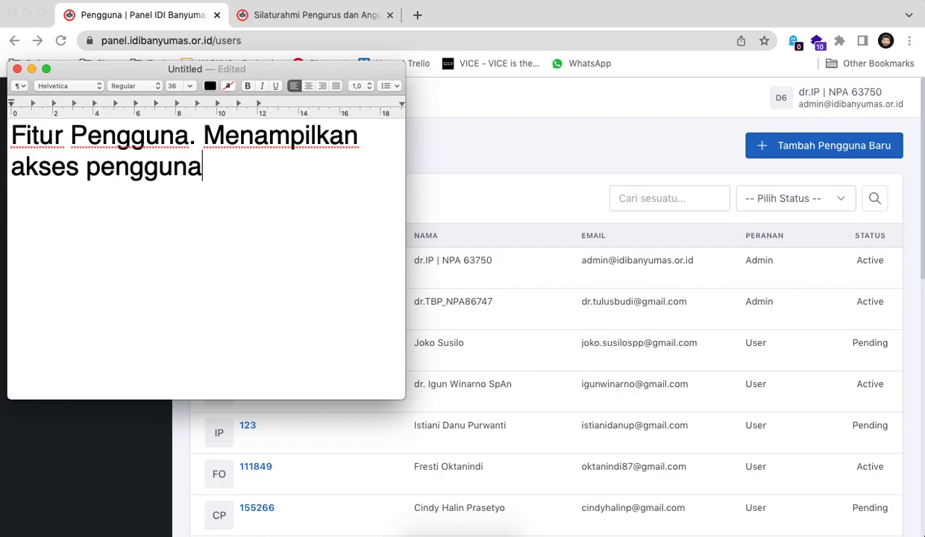
{"action": "type", "text": "ada dalam sistem."}
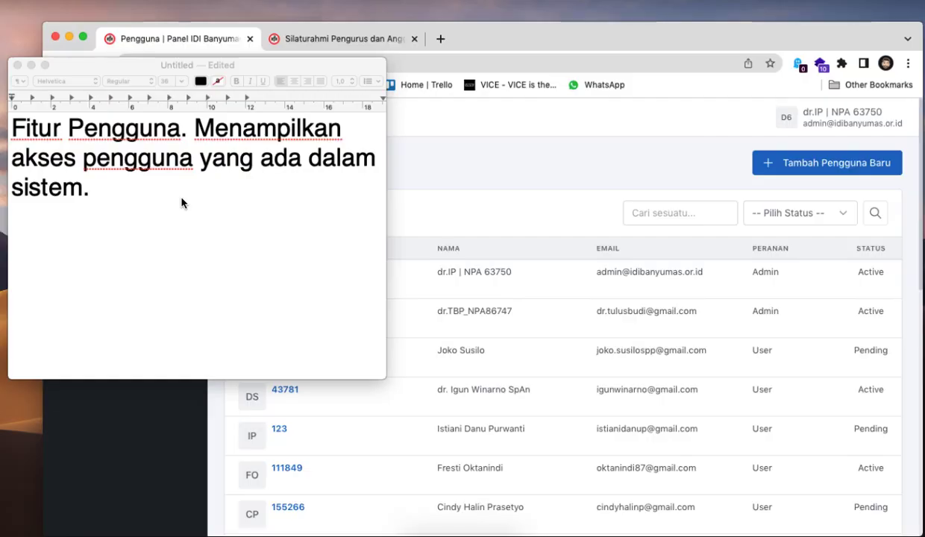
Add a separate paragraph to the note reading "Data dapat dikelola kembali, mulai dari menambahkan akses pengguna baru, menyunting, dan menghapus".
{"action": "left_click", "coordinate": [182, 203]}
{"action": "key", "text": "Return"}
{"action": "key", "text": "Return"}
{"action": "type", "text": "Da"}
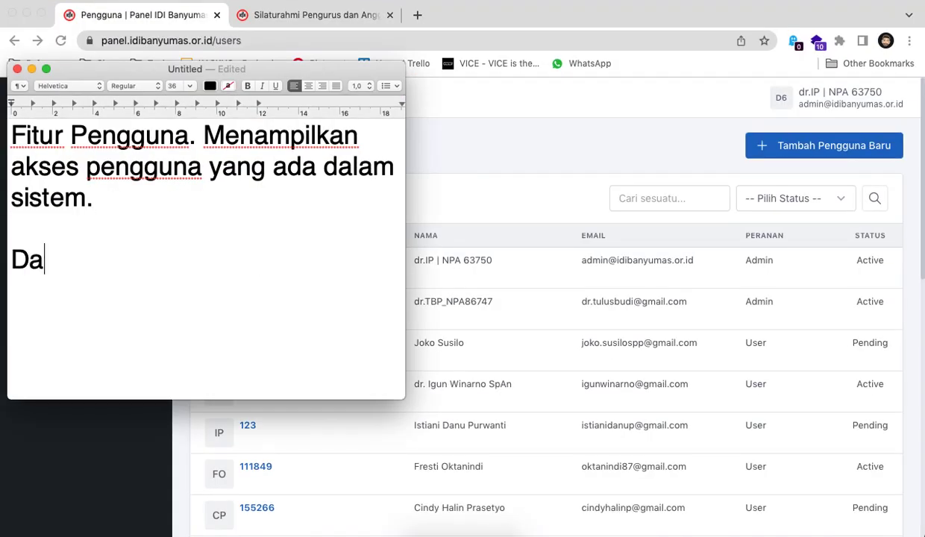
{"action": "type", "text": "ta dapat dikelol"}
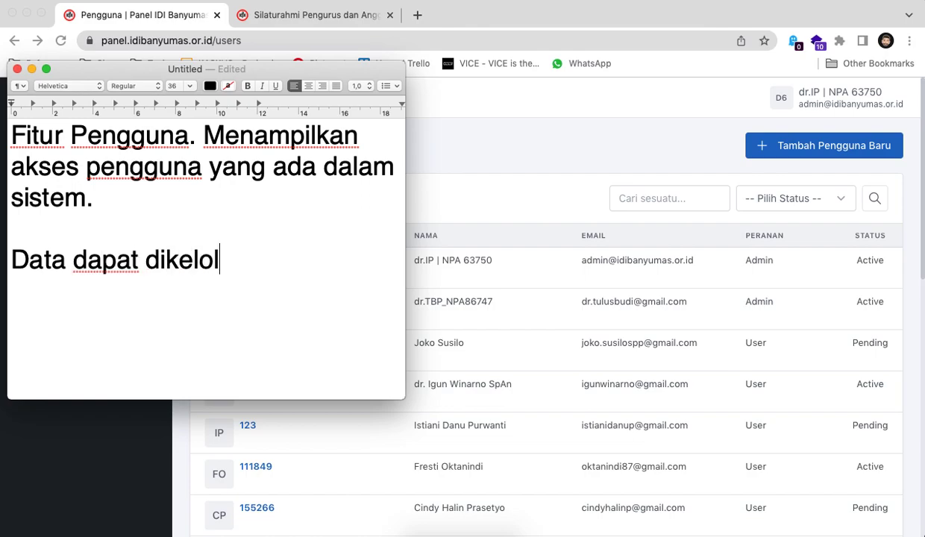
{"action": "type", "text": "a kembali, mula"}
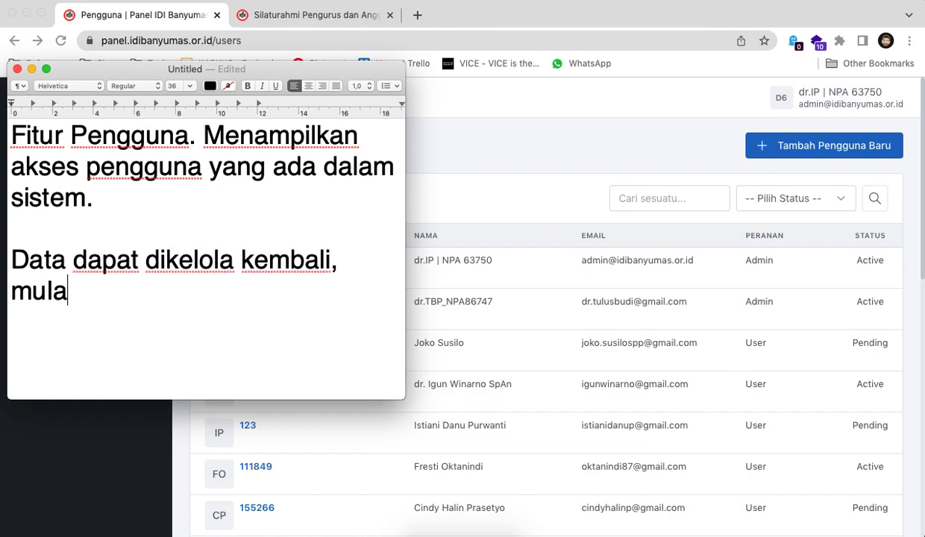
{"action": "type", "text": "i dari menamba"}
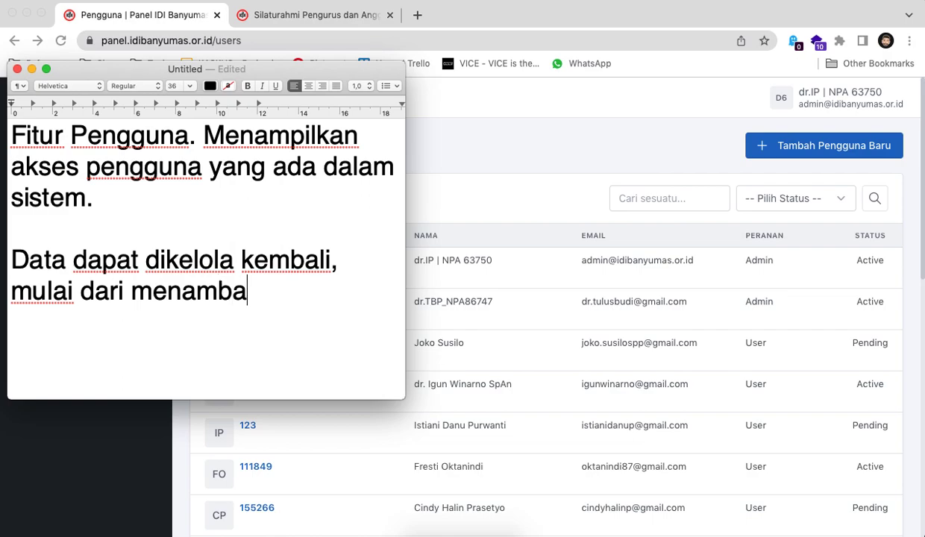
{"action": "type", "text": "hkan "}
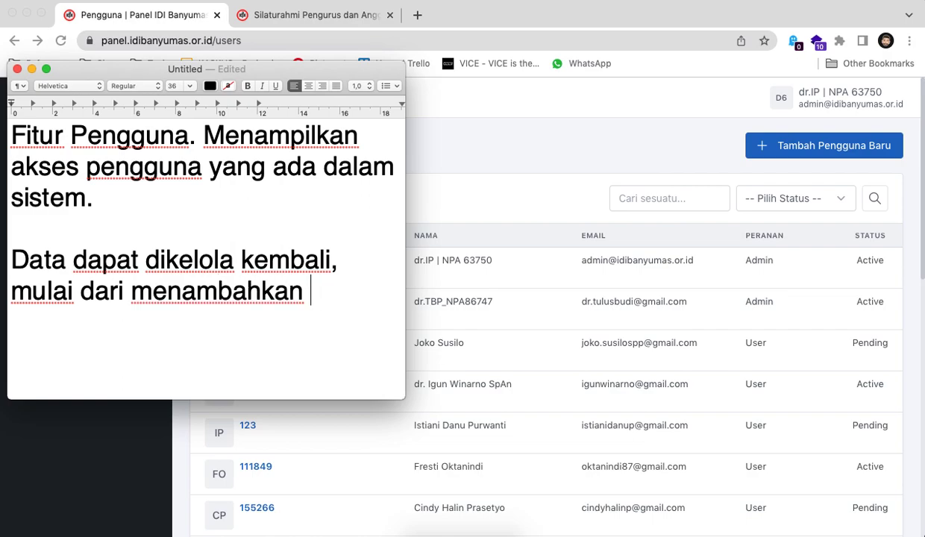
{"action": "type", "text": "akses penggnua"}
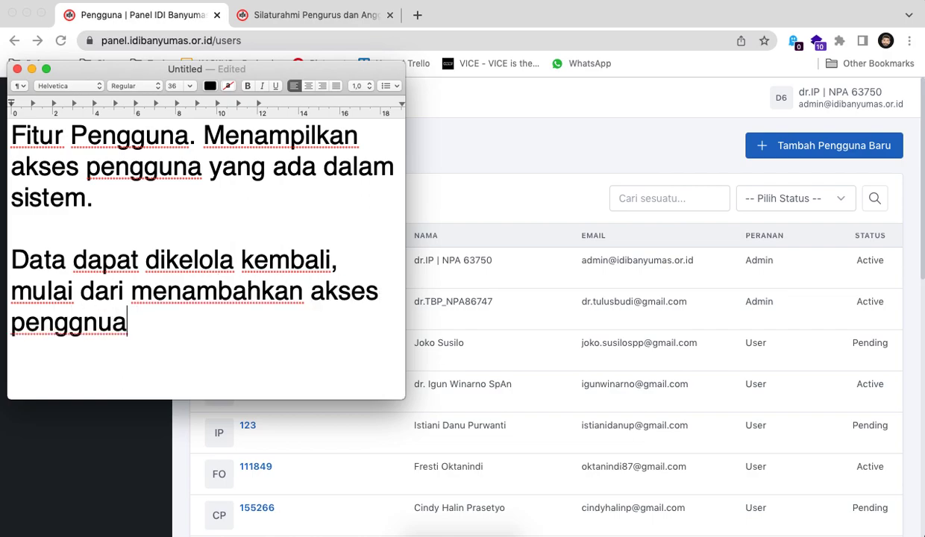
{"action": "key", "text": "BackSpace"}
{"action": "key", "text": "BackSpace"}
{"action": "type", "text": "ua baru, "}
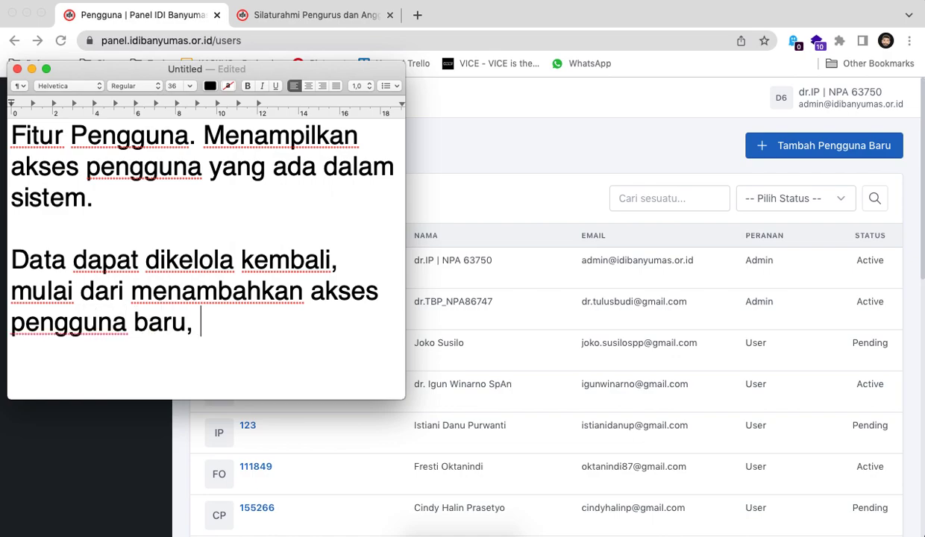
{"action": "type", "text": "menyunting"}
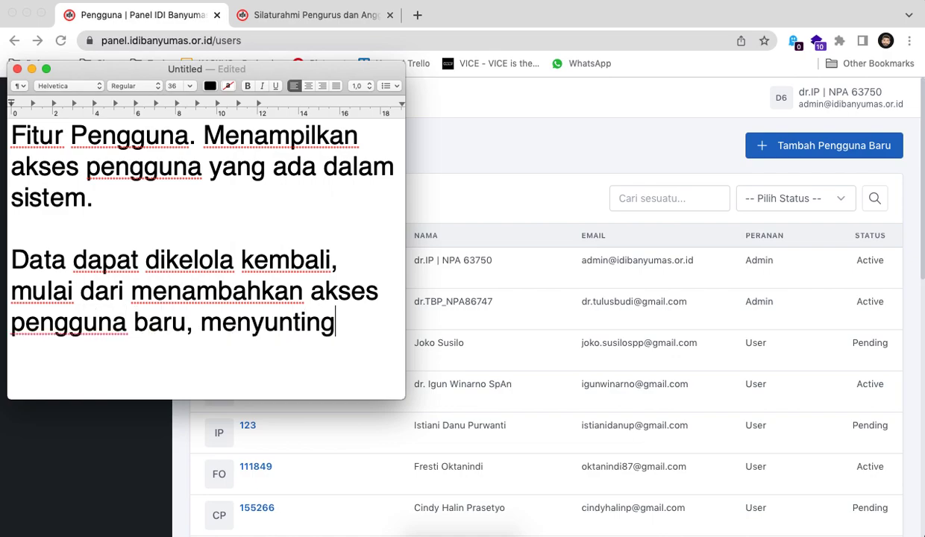
{"action": "type", "text": ", dan menghap"}
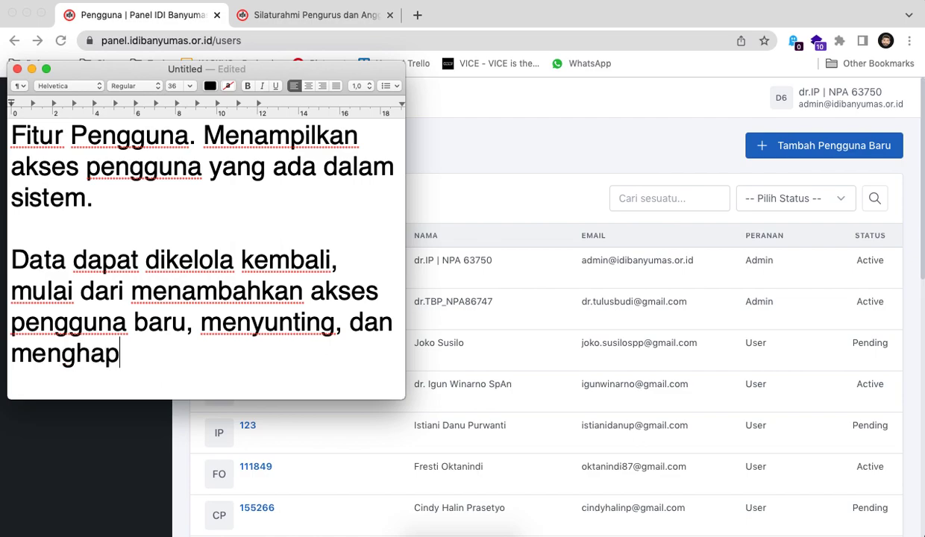
{"action": "type", "text": "us"}
Switch to the admin panel in Chrome, open the form for adding a new user and view the Asal Wilayah options.
{"action": "left_click", "coordinate": [471, 126]}
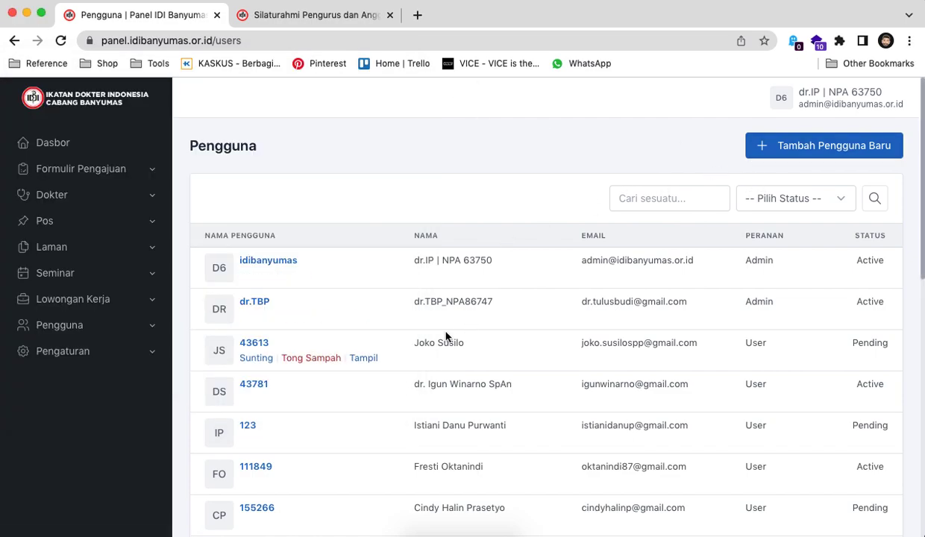
{"action": "left_click", "coordinate": [764, 160]}
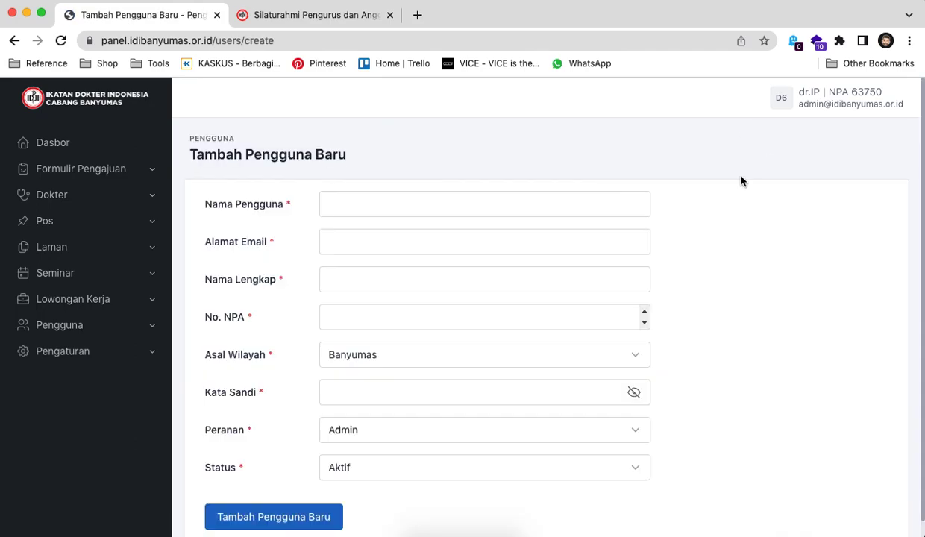
{"action": "scroll", "coordinate": [741, 180], "scroll_direction": "down", "scroll_amount": 1}
{"action": "left_click", "coordinate": [634, 295]}
{"action": "left_click", "coordinate": [600, 339]}
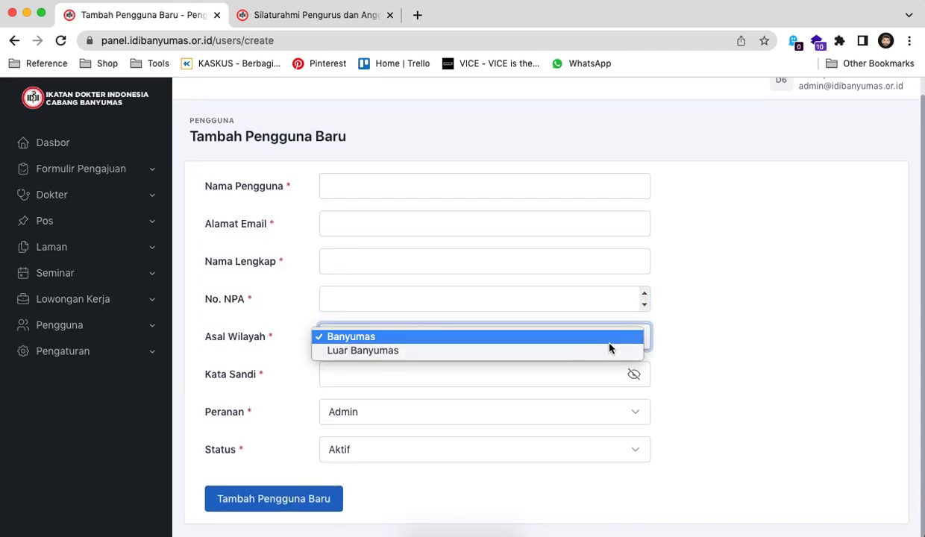
{"action": "left_click", "coordinate": [597, 395]}
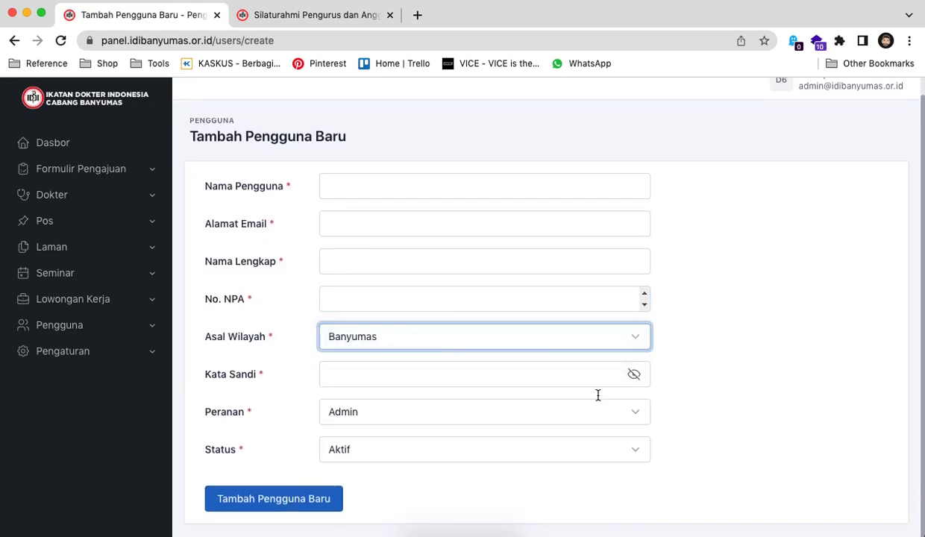
Return to the list of all users and open the edit form of the second listed user.
{"action": "left_click", "coordinate": [134, 336]}
{"action": "left_click", "coordinate": [124, 350]}
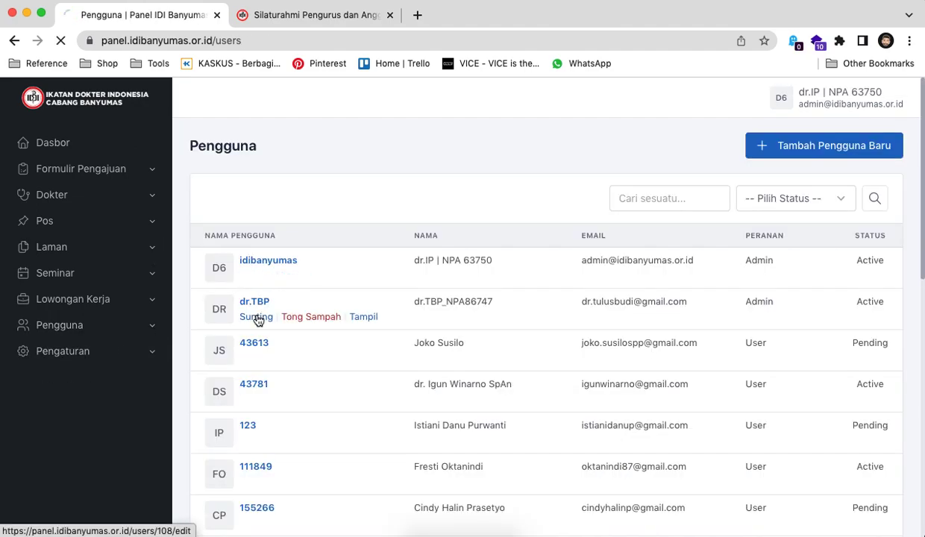
{"action": "left_click", "coordinate": [256, 317]}
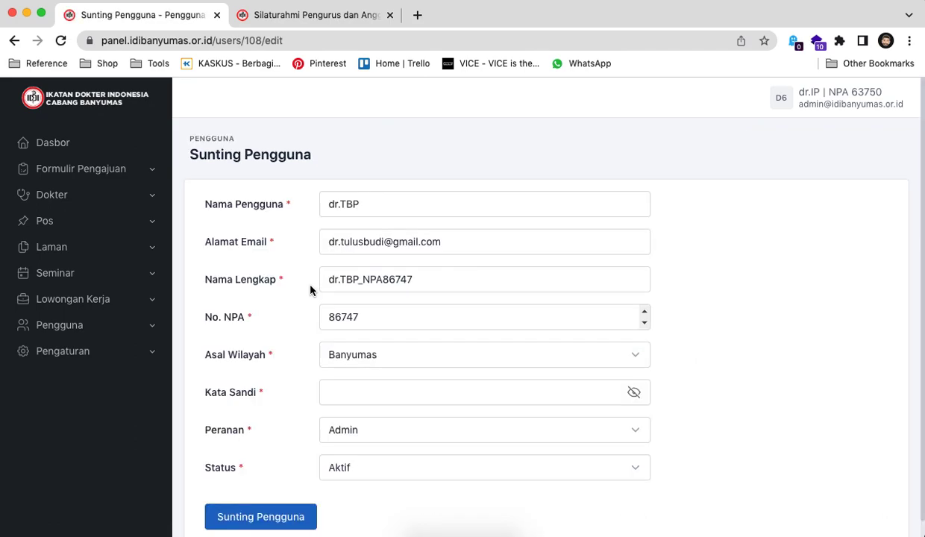
{"action": "scroll", "coordinate": [311, 290], "scroll_direction": "down", "scroll_amount": 1}
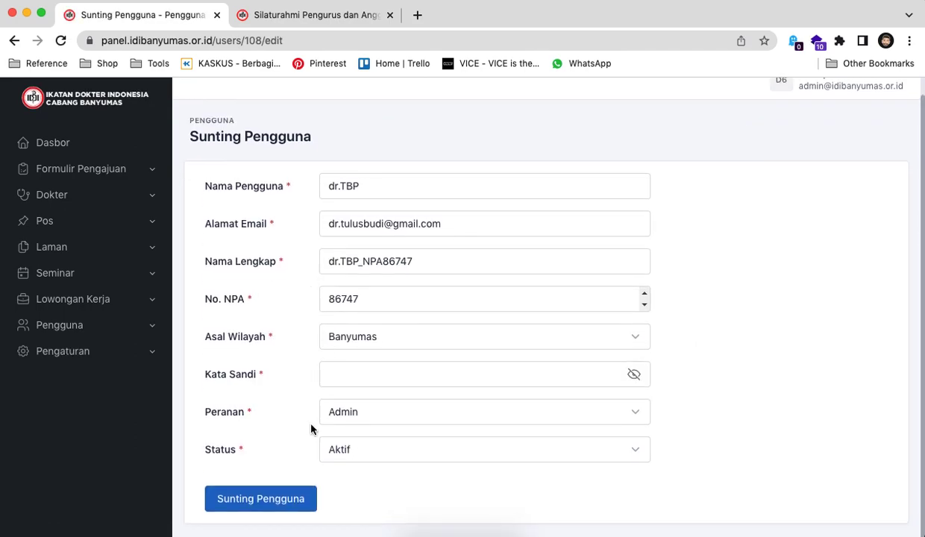
Open the list of all job vacancies in the admin panel.
{"action": "left_click", "coordinate": [139, 302]}
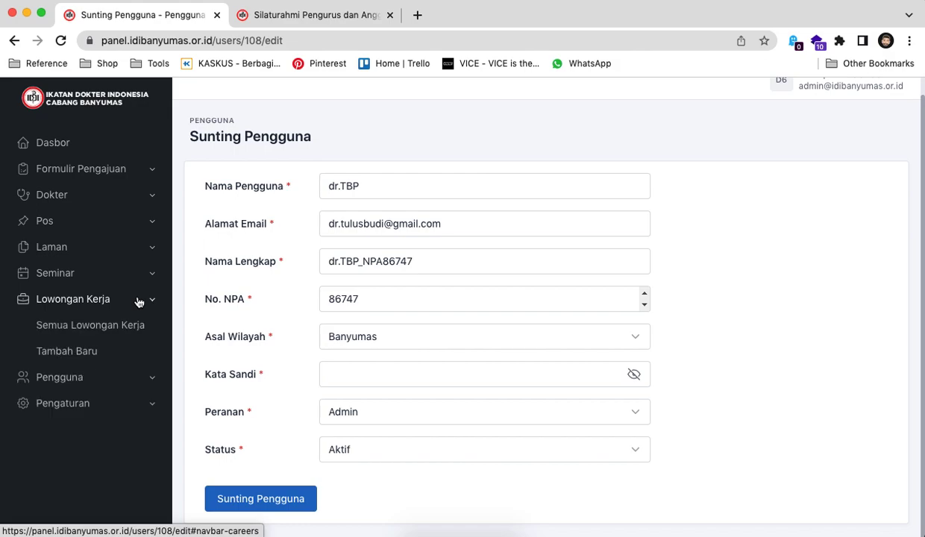
{"action": "left_click", "coordinate": [138, 301]}
{"action": "left_click", "coordinate": [139, 301]}
{"action": "left_click", "coordinate": [128, 323]}
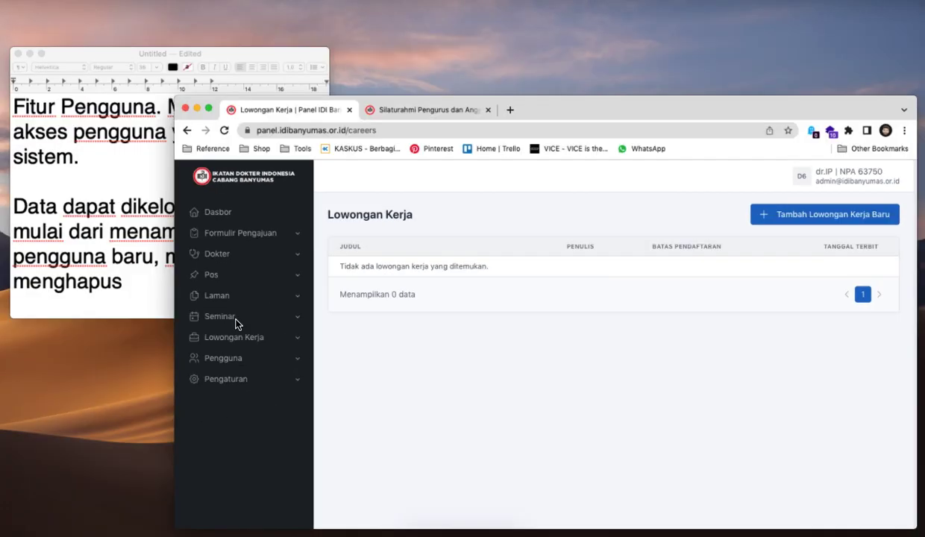
Switch to the TextEdit note and replace its text with "Admin juga dapat mengatur status pengguna. Apakah pengguna akrtif, atau pengguna disuspend".
{"action": "key", "text": "super+Tab"}
{"action": "key", "text": "super+a"}
{"action": "type", "text": "Ad"}
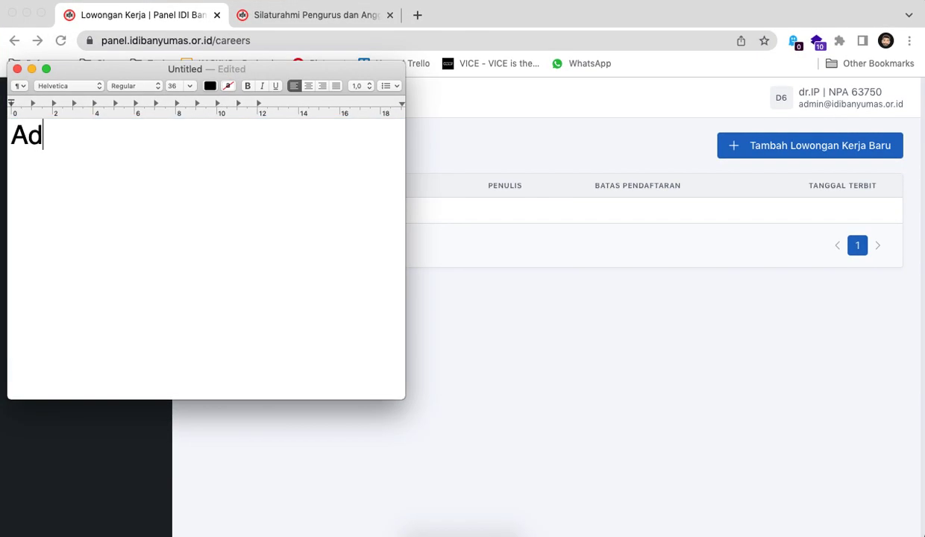
{"action": "type", "text": "min juga dapat m"}
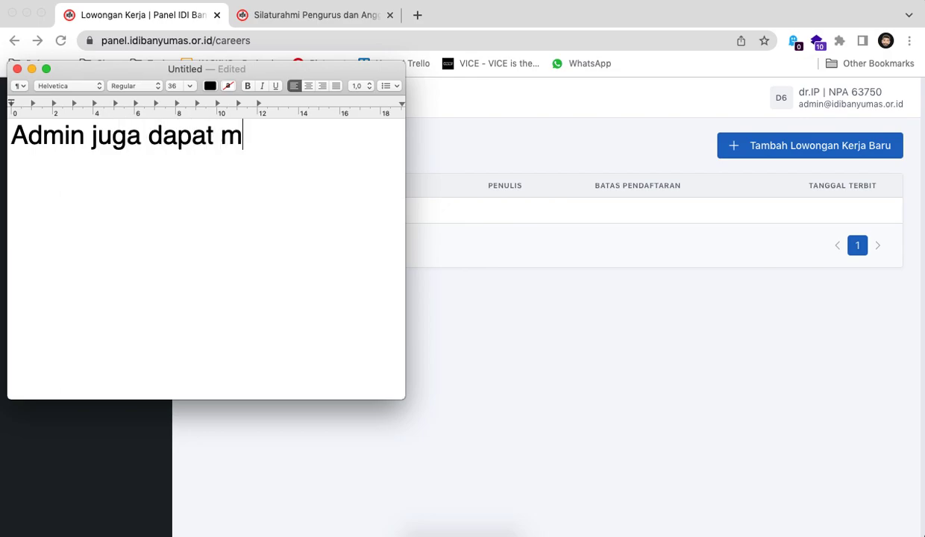
{"action": "type", "text": "engatur "}
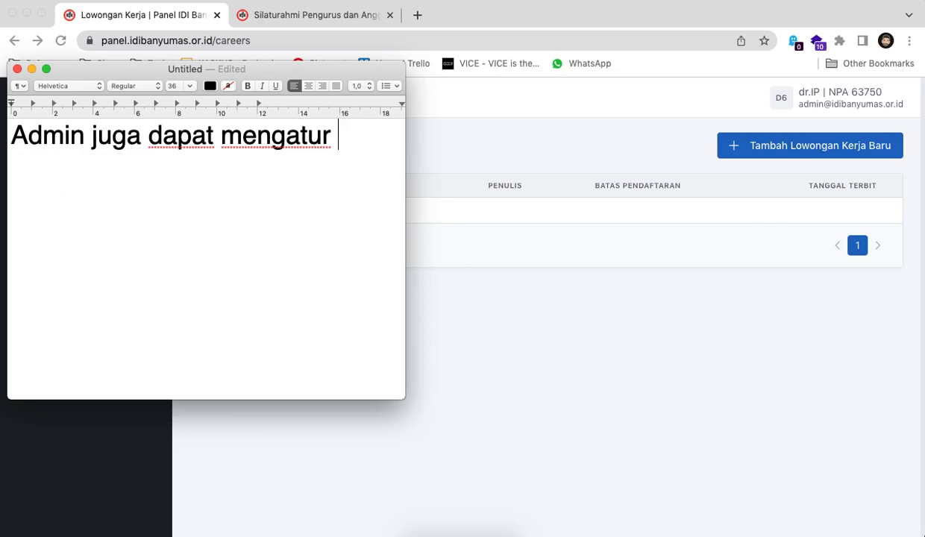
{"action": "type", "text": "kestatus pengguna"}
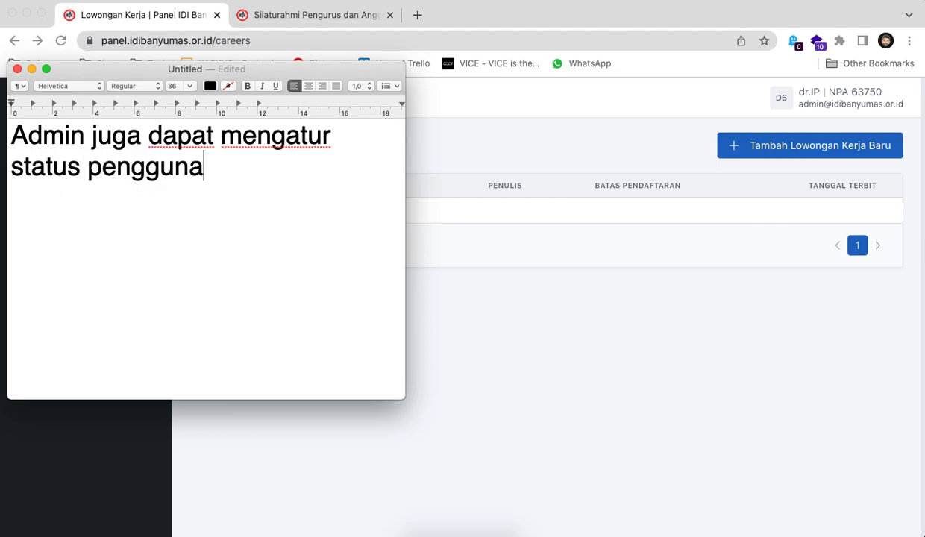
{"action": "type", "text": " . A"}
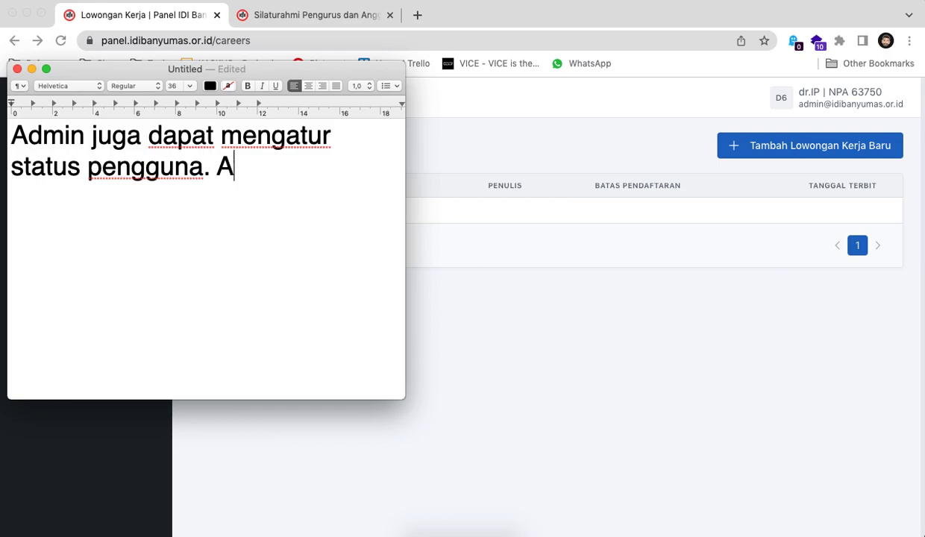
{"action": "type", "text": "pakah pengguna akr"}
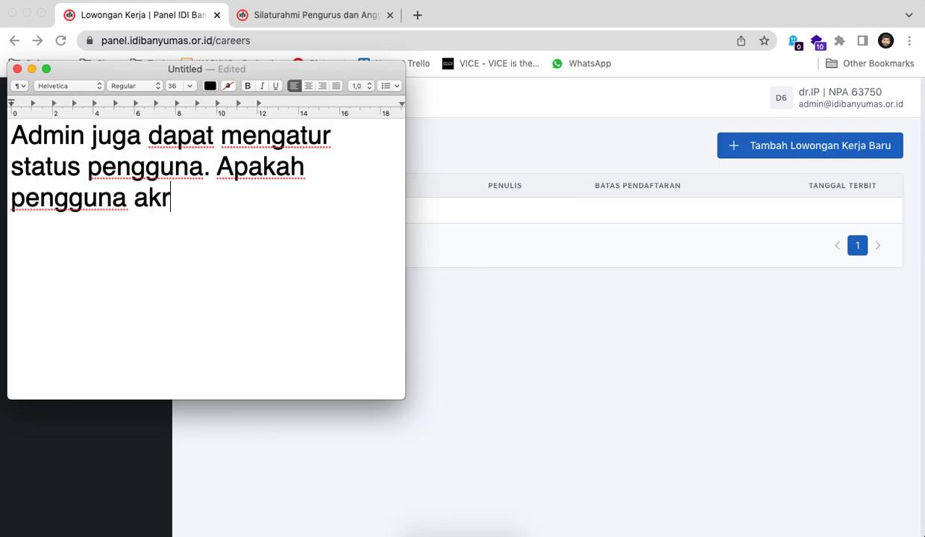
{"action": "type", "text": "tid"}
{"action": "type", "text": ","}
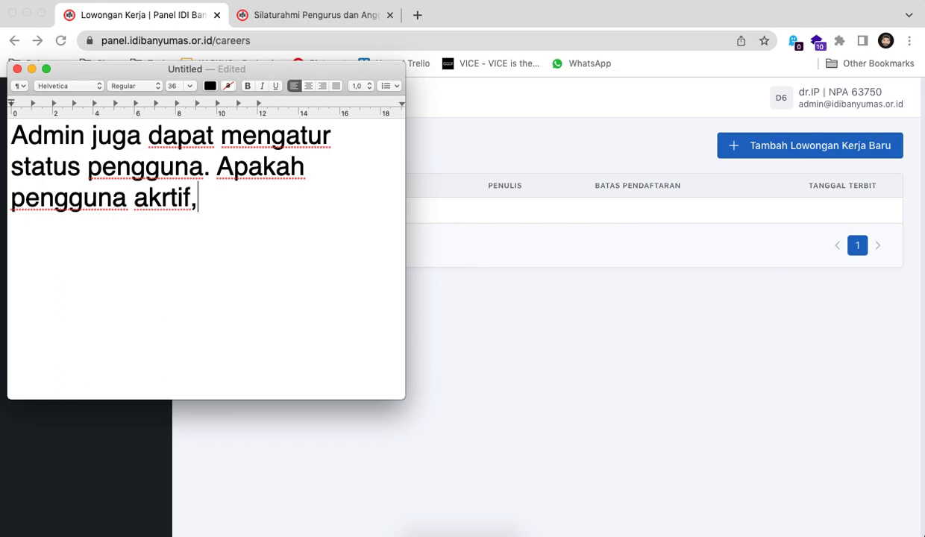
{"action": "type", "text": " atau pengguna"}
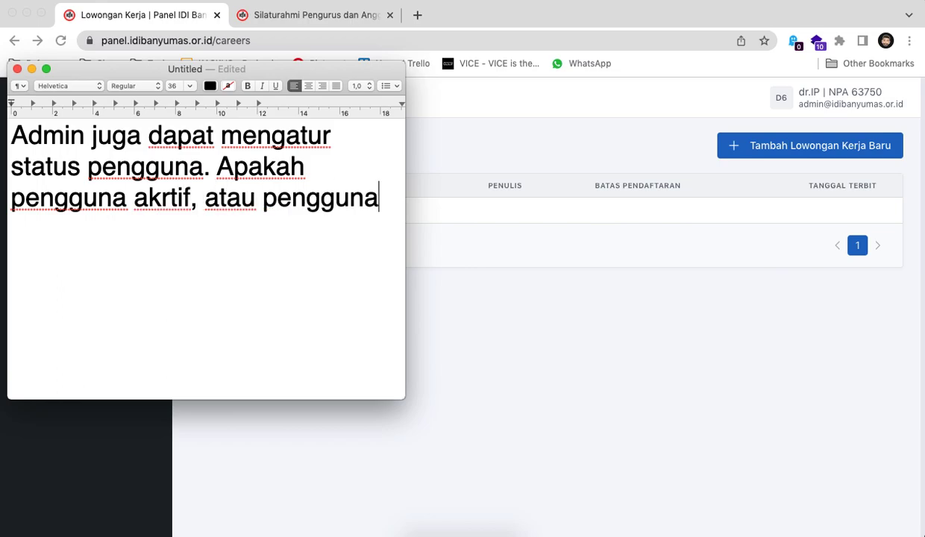
{"action": "type", "text": " disuspend"}
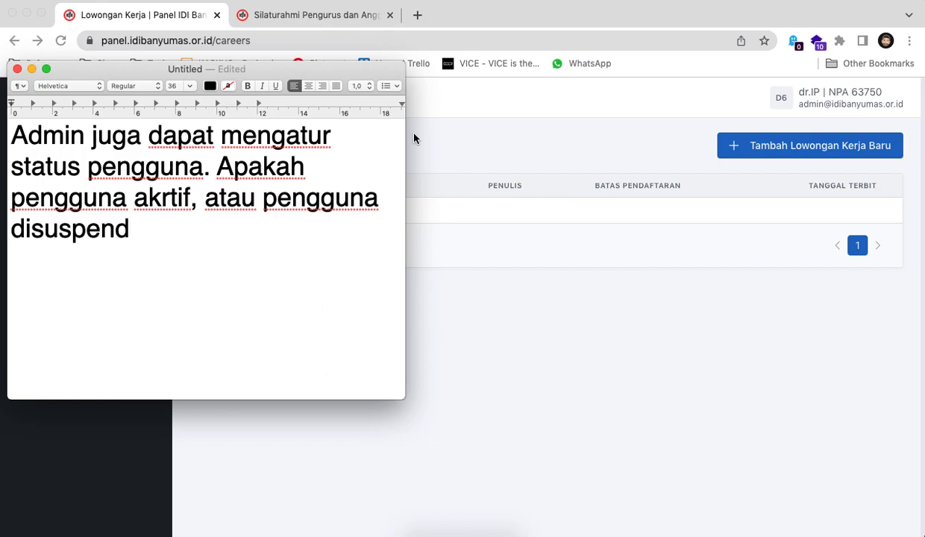
Switch to Chrome, open the fourth listed user for editing from the list of all users, and set the Status to Tidak Aktif.
{"action": "left_click", "coordinate": [493, 121]}
{"action": "left_click", "coordinate": [119, 332]}
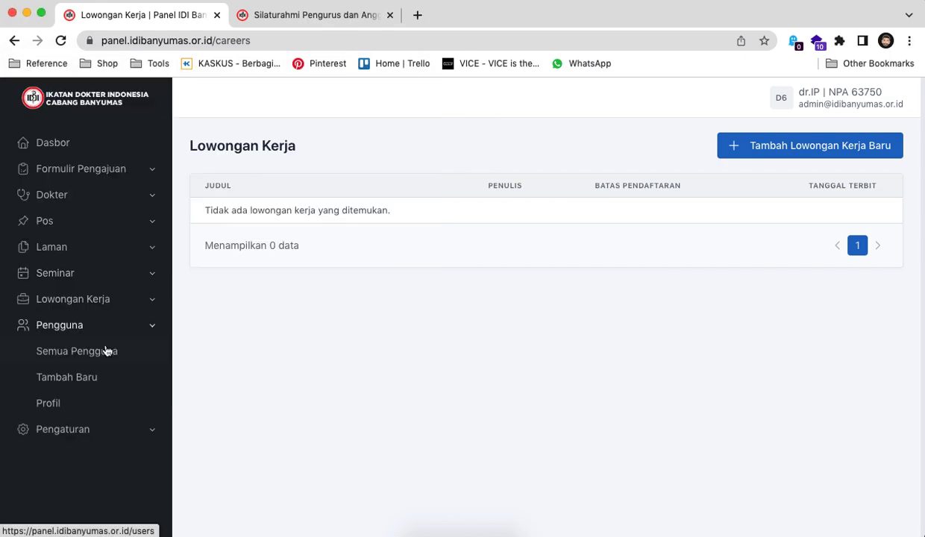
{"action": "left_click", "coordinate": [52, 351]}
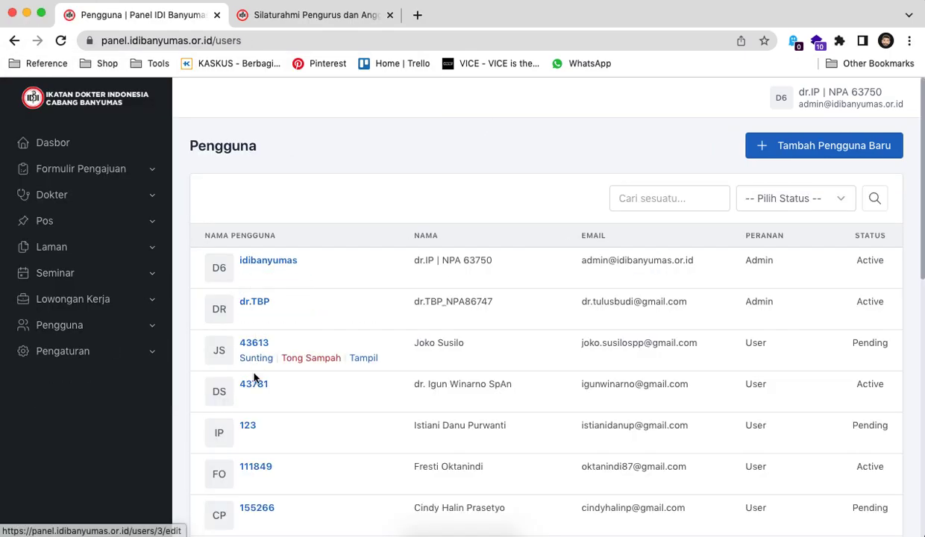
{"action": "left_click", "coordinate": [251, 402]}
{"action": "scroll", "coordinate": [250, 402], "scroll_direction": "down", "scroll_amount": 1}
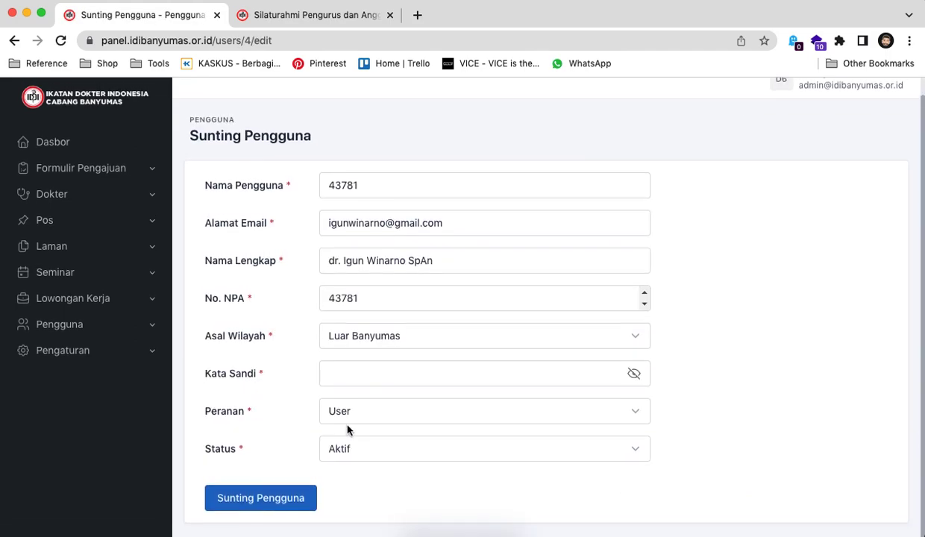
{"action": "left_click", "coordinate": [335, 448]}
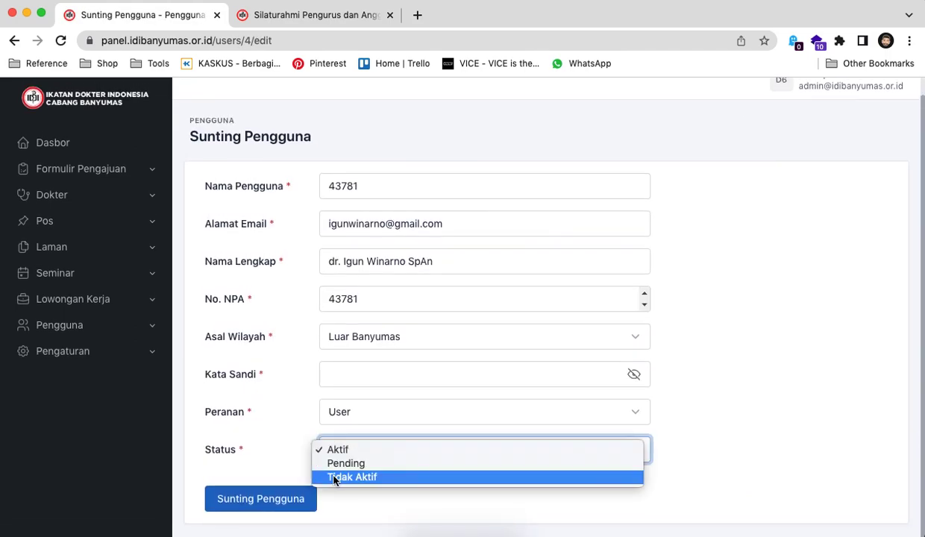
{"action": "left_click", "coordinate": [332, 476]}
Switch to TextEdit and replace the note with "Jika status pengguna Tidak Aktif, maka pengguna tersebut tidak dapat mengaksus Panel IDI Banyumas.".
{"action": "left_click", "coordinate": [229, 189]}
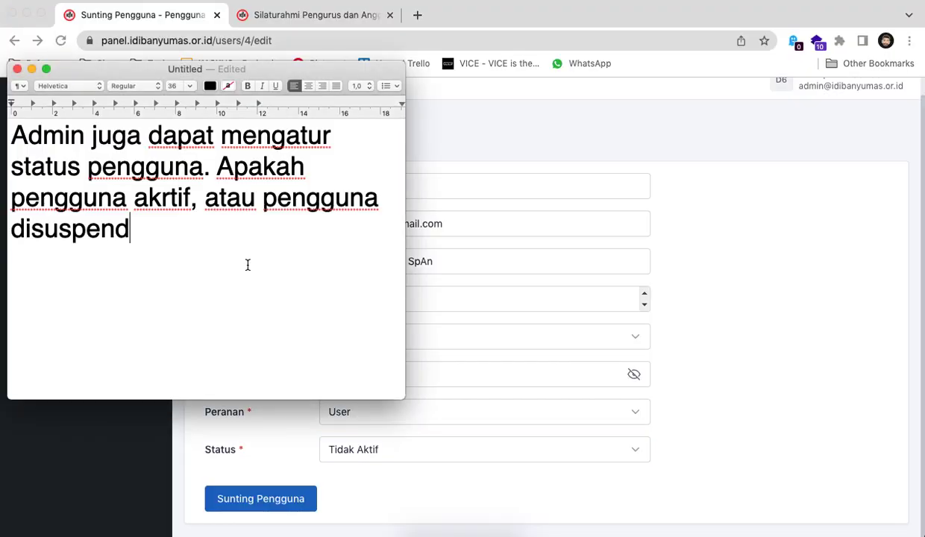
{"action": "key", "text": "super+a"}
{"action": "key", "text": "BackSpace"}
{"action": "type", "text": "Jika s"}
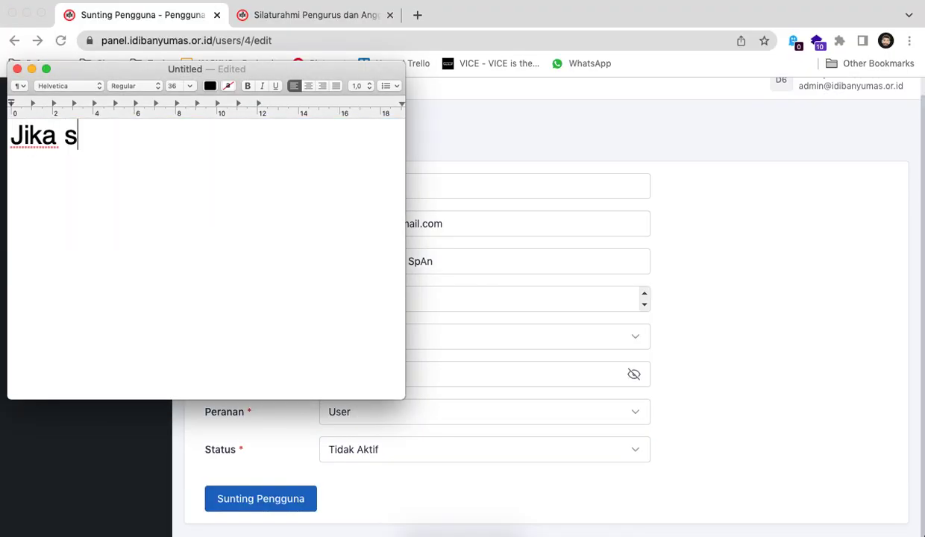
{"action": "type", "text": "tatus pengguna "}
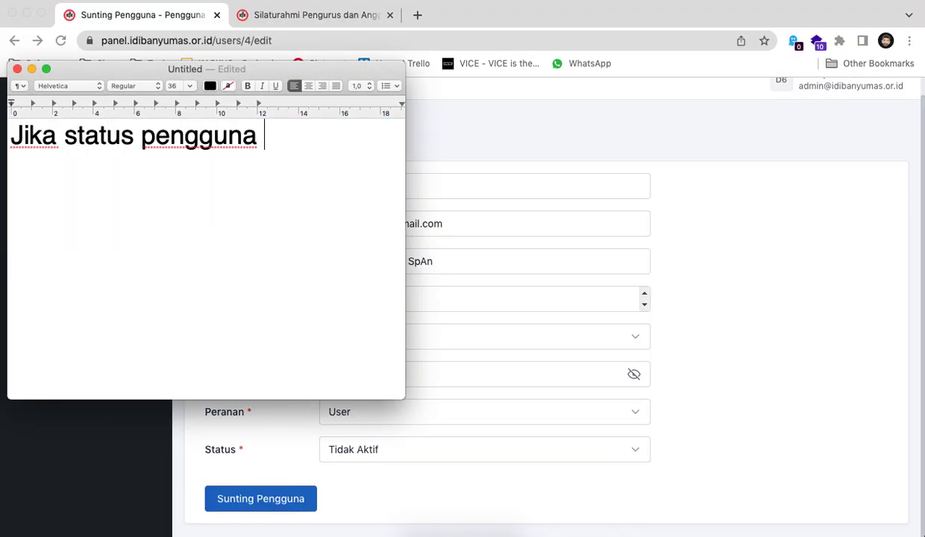
{"action": "type", "text": "Tidak Aktif"}
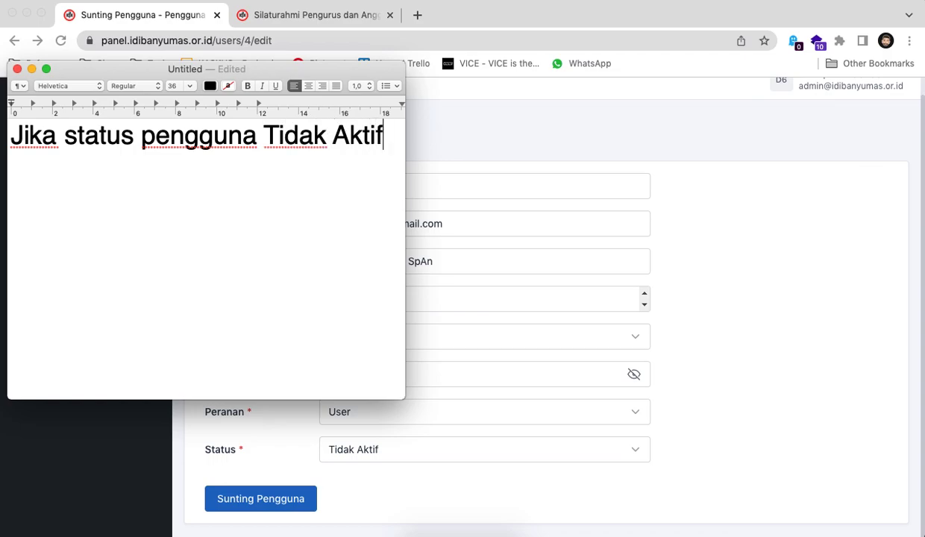
{"action": "type", "text": ", maka pengguna "}
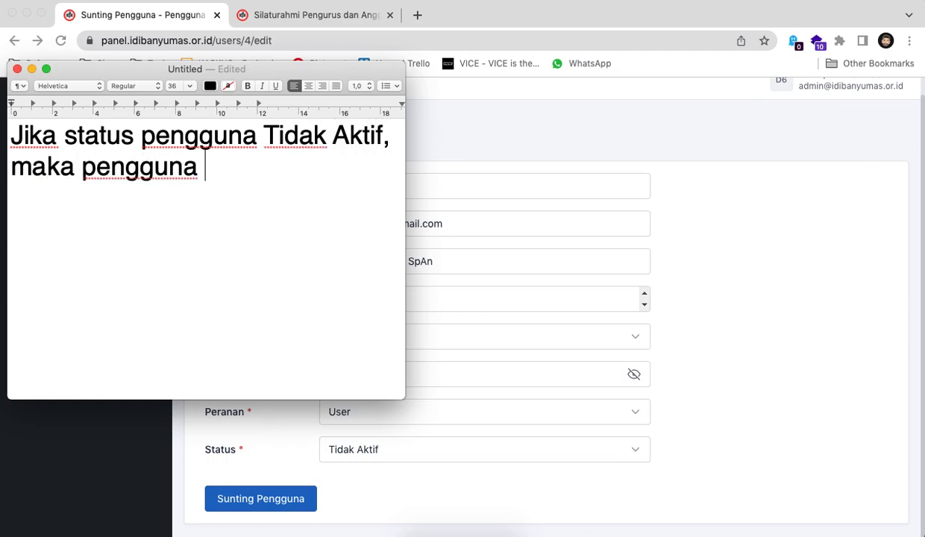
{"action": "type", "text": "tersebut tidak "}
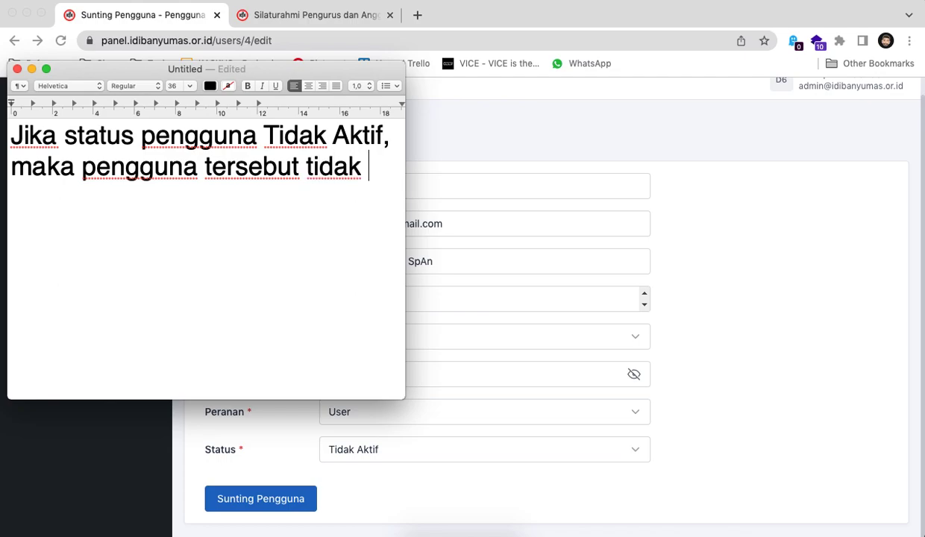
{"action": "type", "text": "dapat mengaksus"}
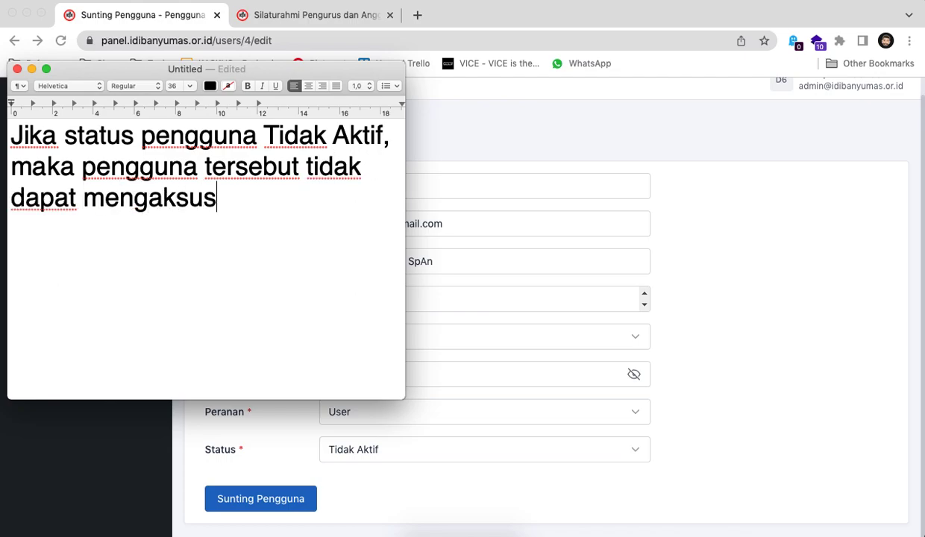
{"action": "type", "text": " Panel IDI"}
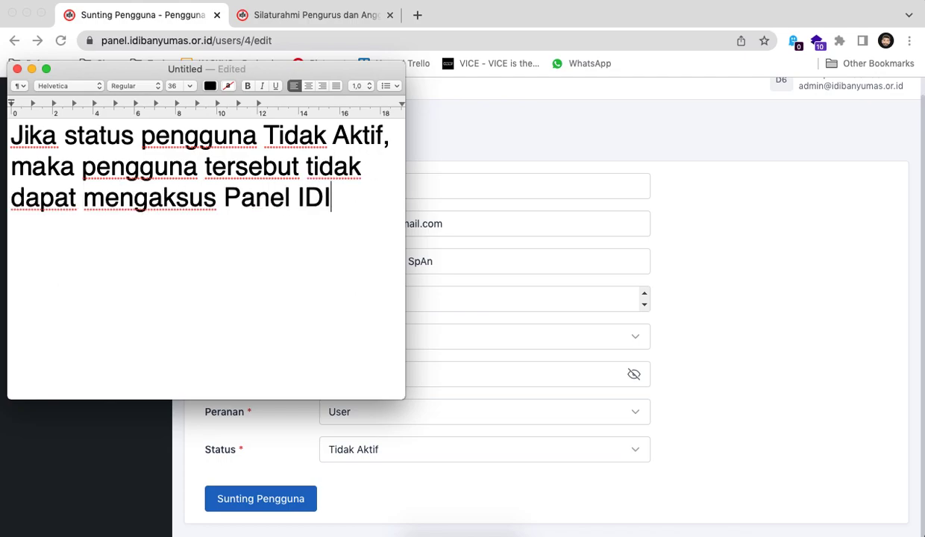
{"action": "type", "text": " Banuyuma"}
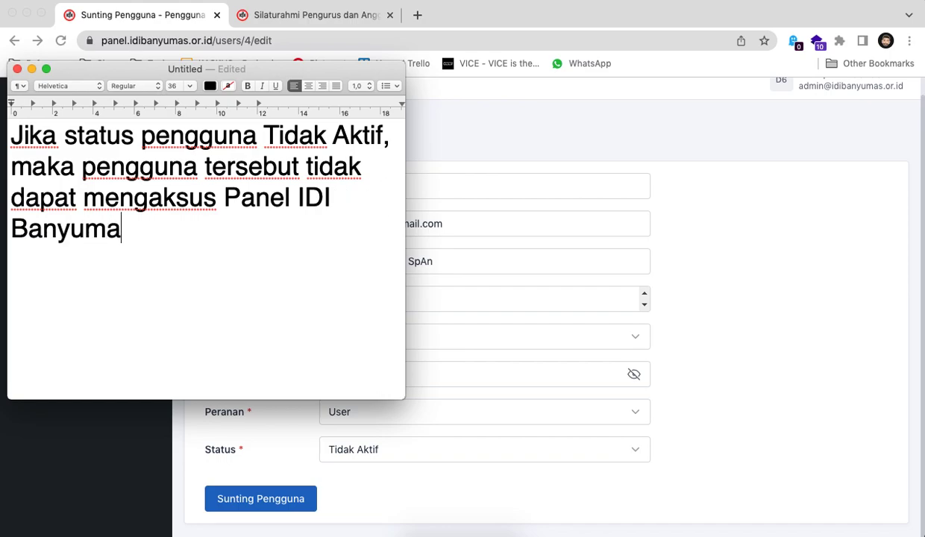
{"action": "type", "text": "s."}
Switch to Chrome and open the edit form of the signed-in admin's own account.
{"action": "left_click", "coordinate": [482, 159]}
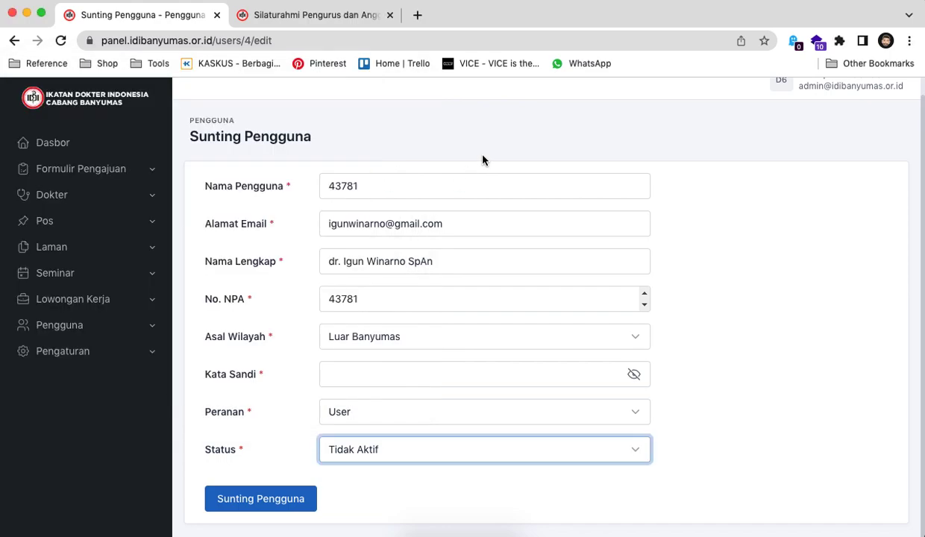
{"action": "left_click", "coordinate": [130, 352]}
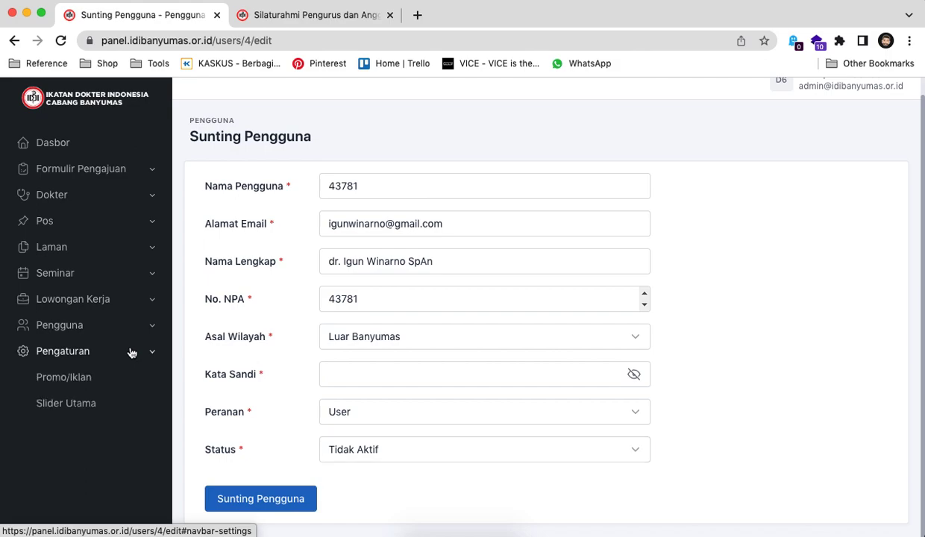
{"action": "left_click", "coordinate": [139, 327]}
{"action": "left_click", "coordinate": [116, 406]}
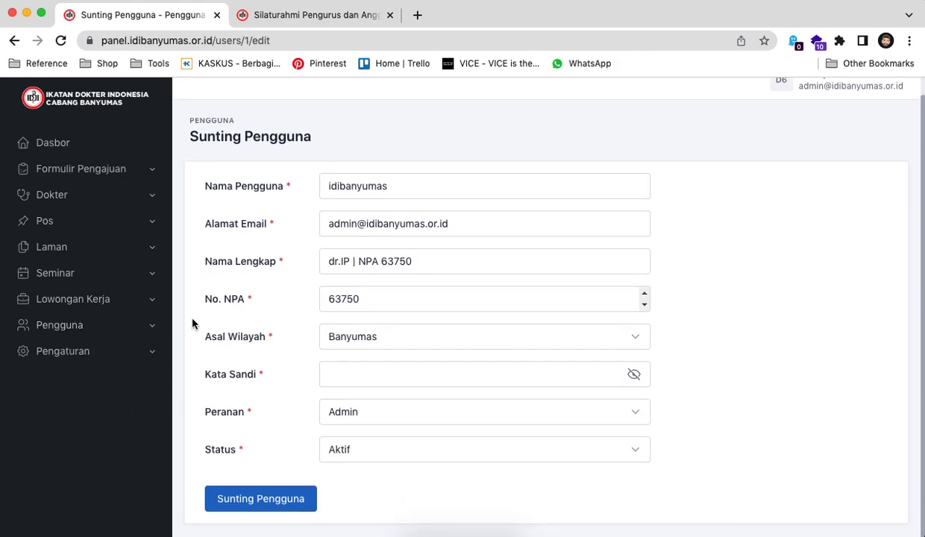
Open the Promo/Iklan settings, and switch to TextEdit to replace the note with "Pengaturan Promo/Iklan.".
{"action": "left_click", "coordinate": [150, 352]}
{"action": "left_click", "coordinate": [139, 381]}
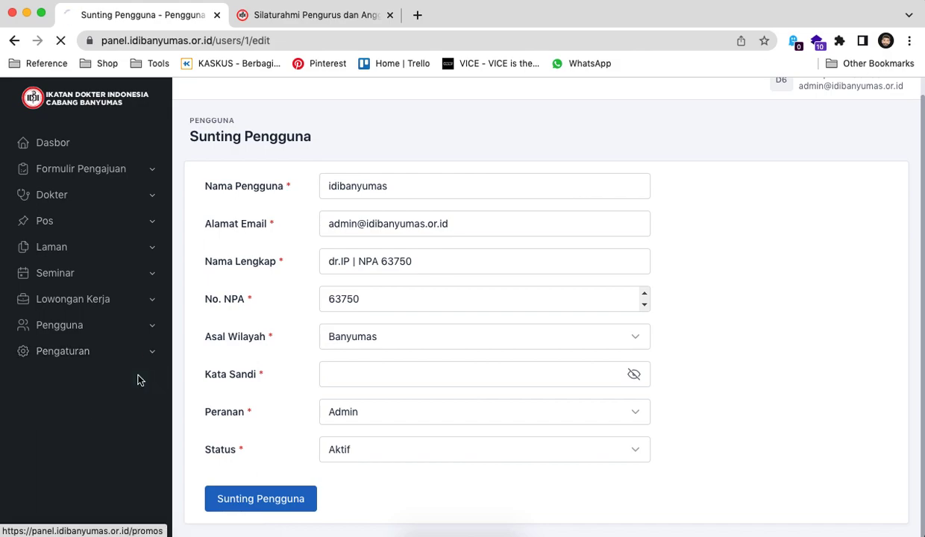
{"action": "key", "text": "super+a"}
{"action": "type", "text": "Penga"}
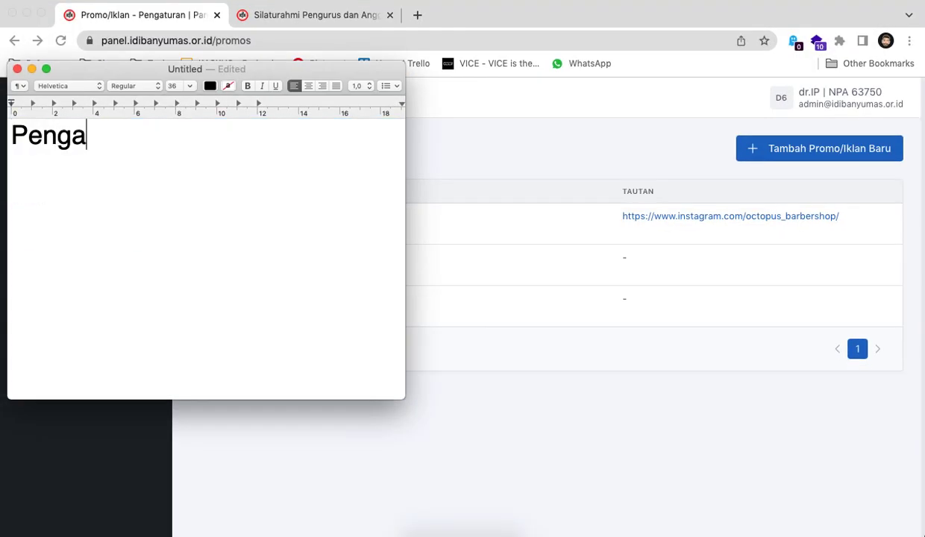
{"action": "type", "text": "turan Promo/"}
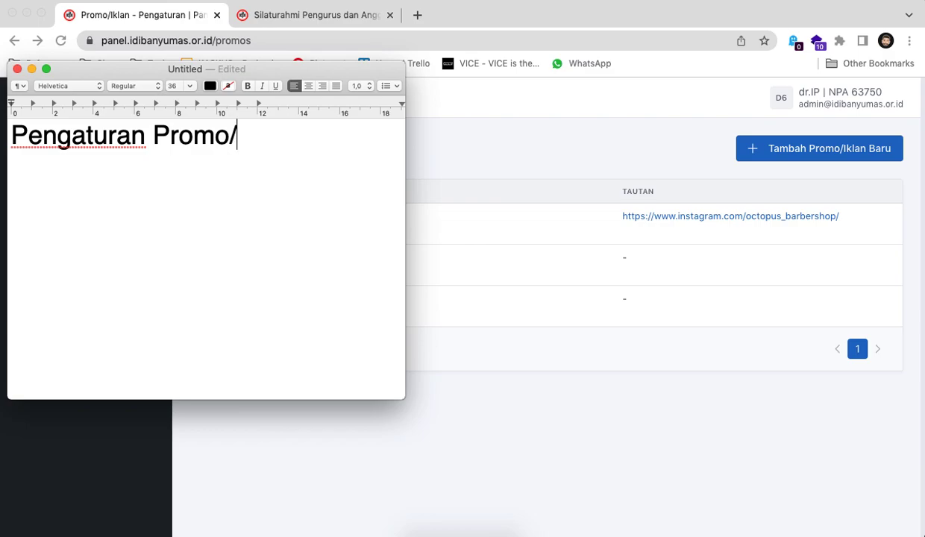
{"action": "type", "text": "Iklan."}
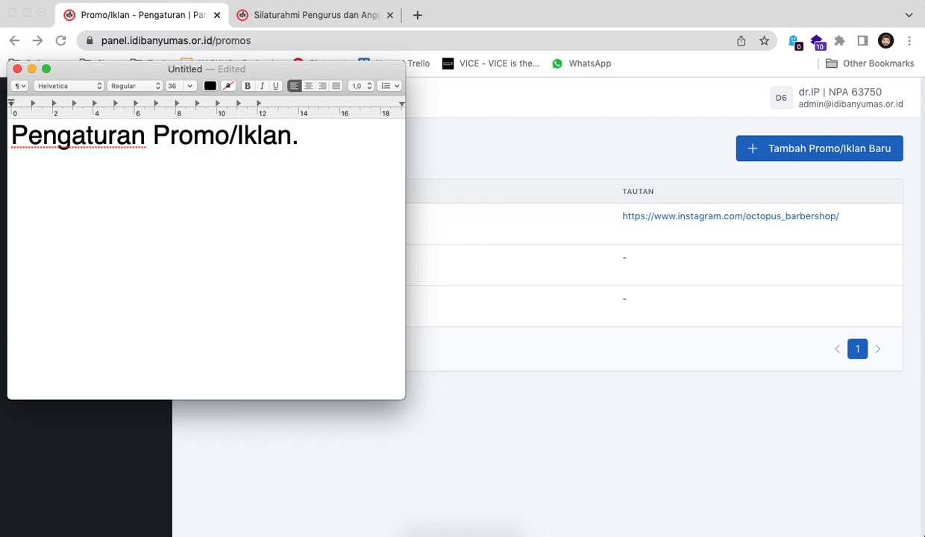
{"action": "left_click", "coordinate": [447, 150]}
{"action": "left_click", "coordinate": [764, 153]}
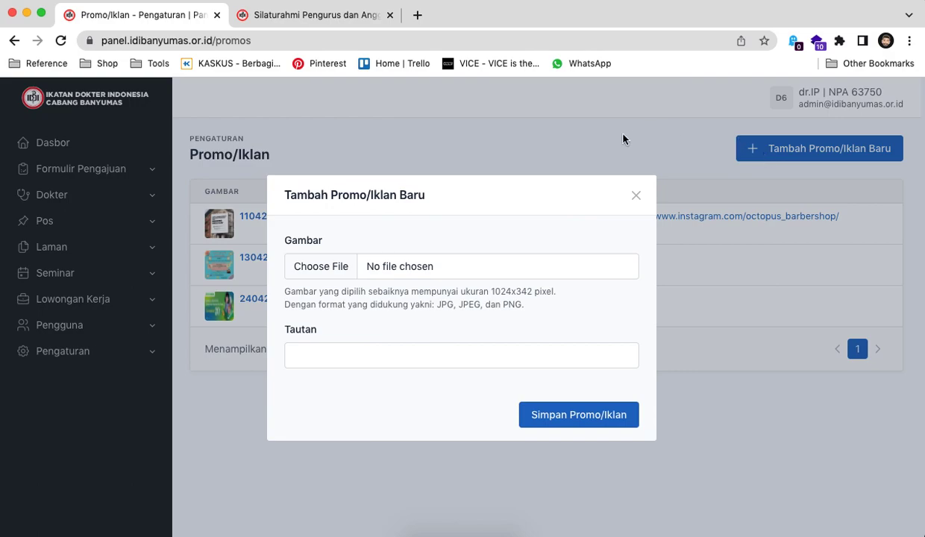
{"action": "left_click", "coordinate": [476, 265]}
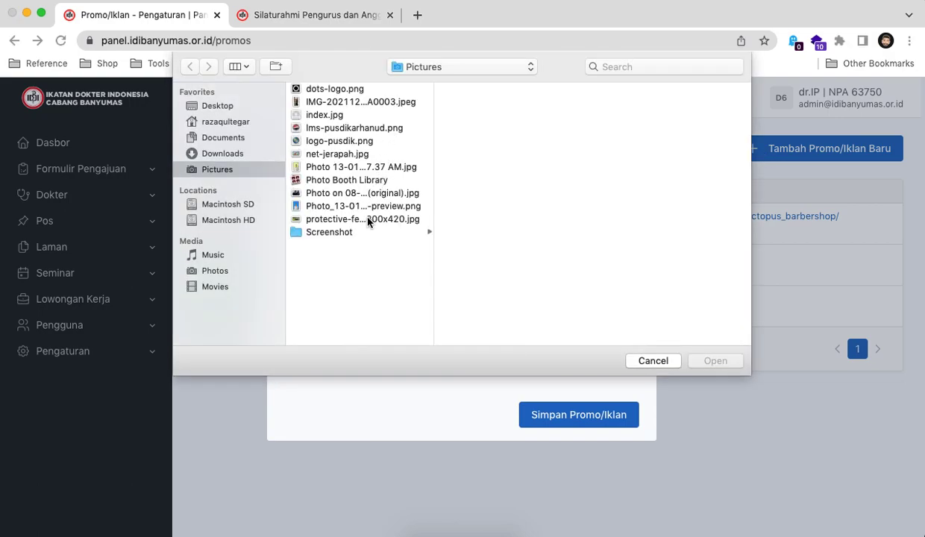
{"action": "left_click", "coordinate": [365, 219]}
{"action": "left_click", "coordinate": [715, 360]}
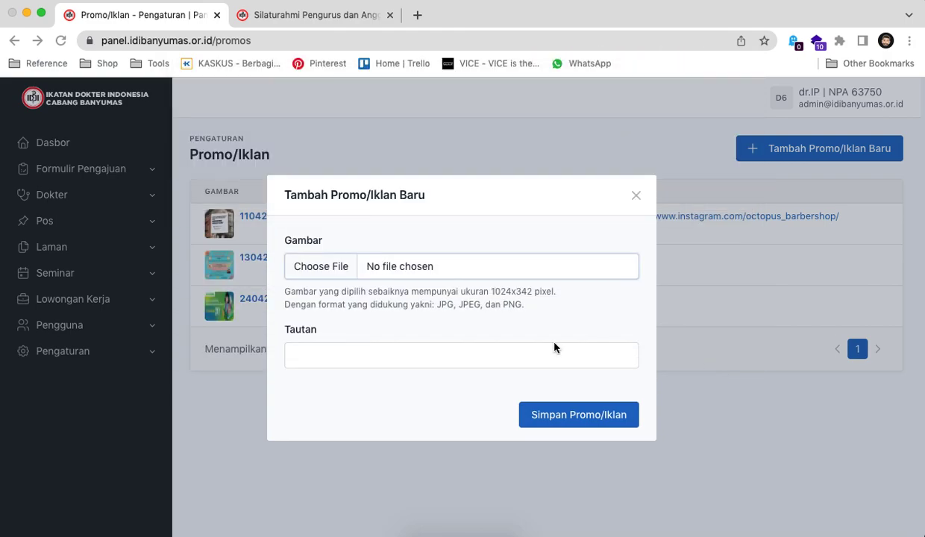
{"action": "left_click", "coordinate": [543, 344]}
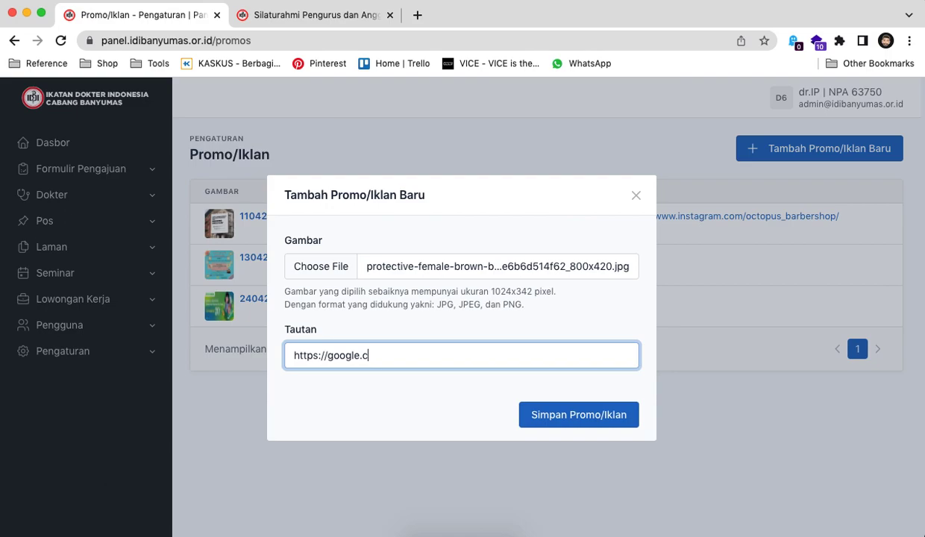
{"action": "type", "text": "https://google.com"}
{"action": "left_click", "coordinate": [620, 411]}
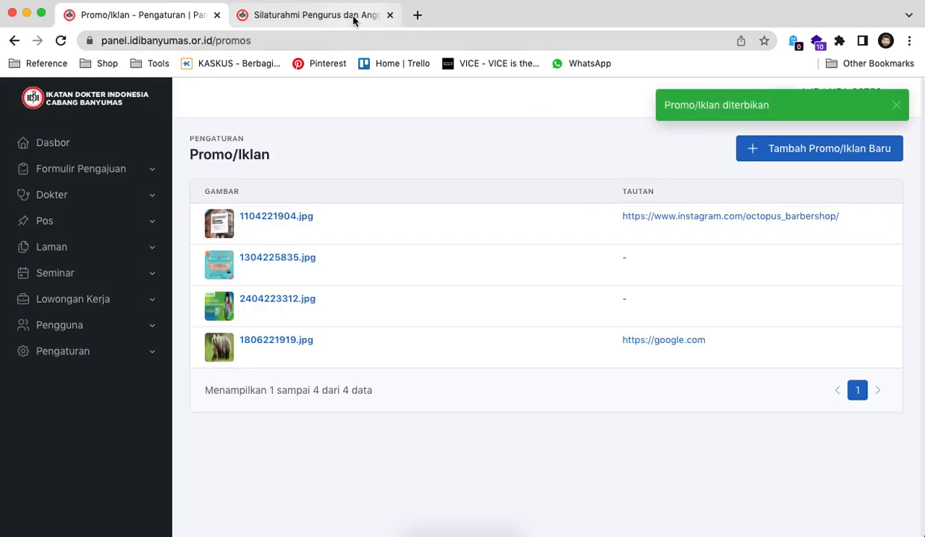
Find the new bear promo in the Promo / Iklan carousel on the public home page and test its link, closing the opened page.
{"action": "left_click", "coordinate": [355, 17]}
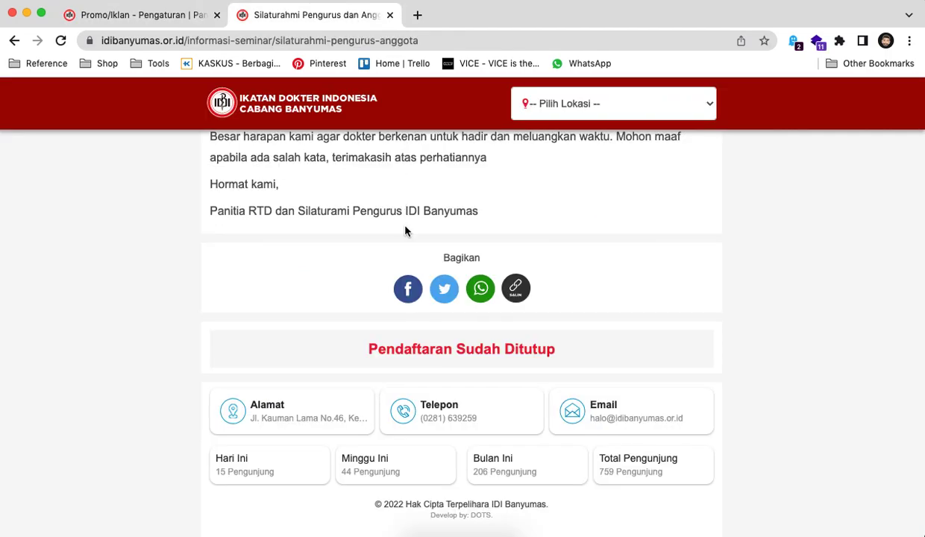
{"action": "left_click", "coordinate": [266, 100]}
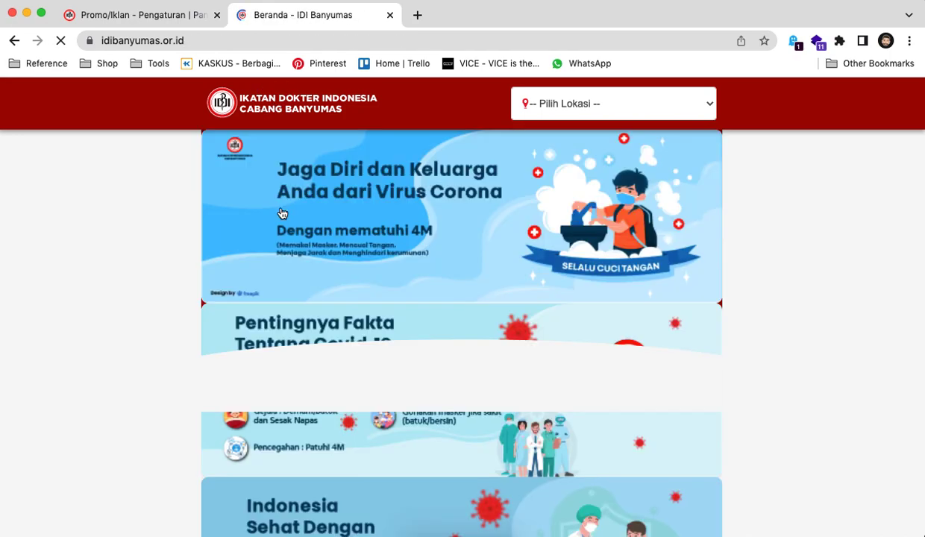
{"action": "scroll", "coordinate": [280, 213], "scroll_direction": "down", "scroll_amount": 3}
{"action": "scroll", "coordinate": [280, 212], "scroll_direction": "down", "scroll_amount": 15}
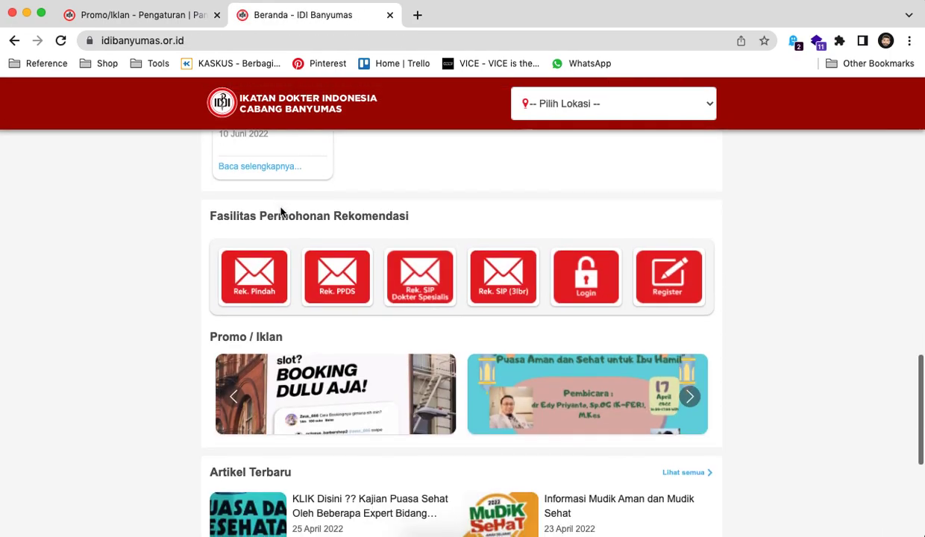
{"action": "left_click", "coordinate": [687, 267]}
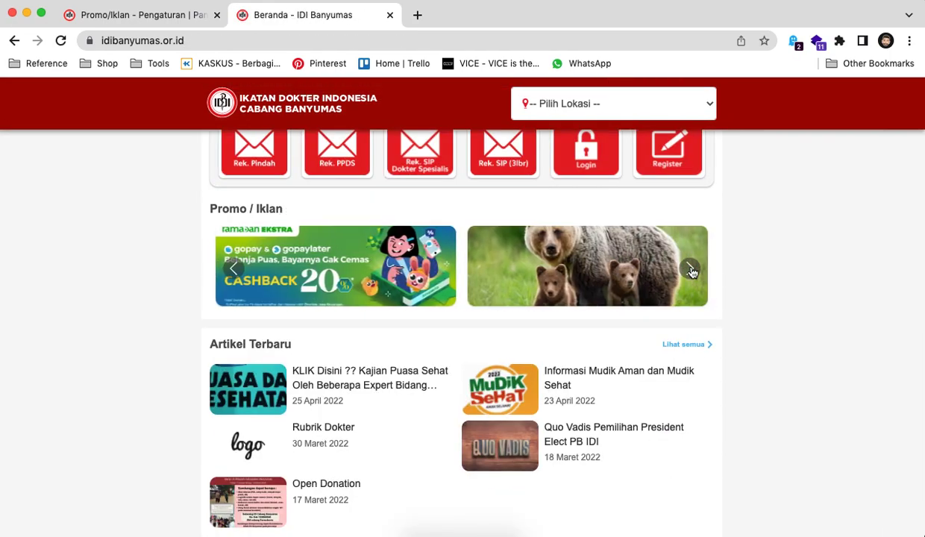
{"action": "left_click", "coordinate": [590, 270]}
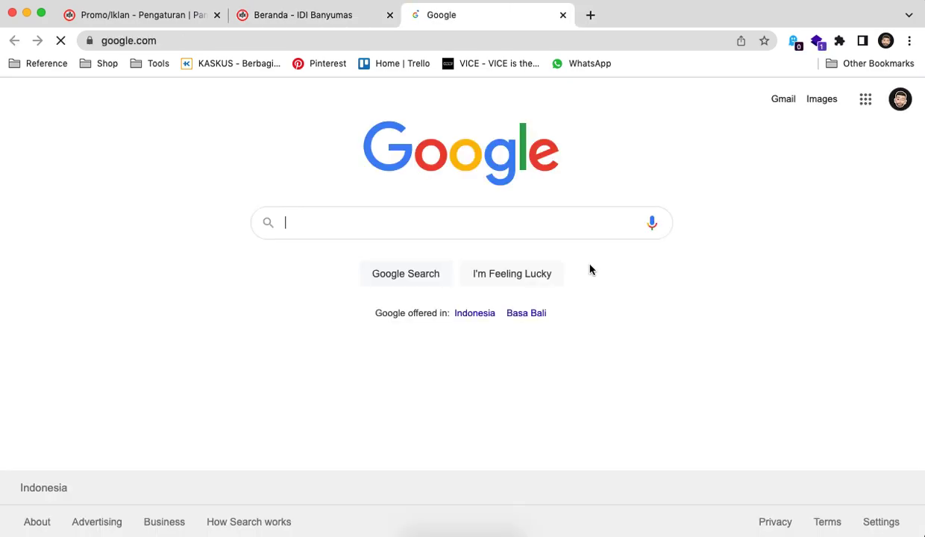
{"action": "left_click", "coordinate": [562, 15]}
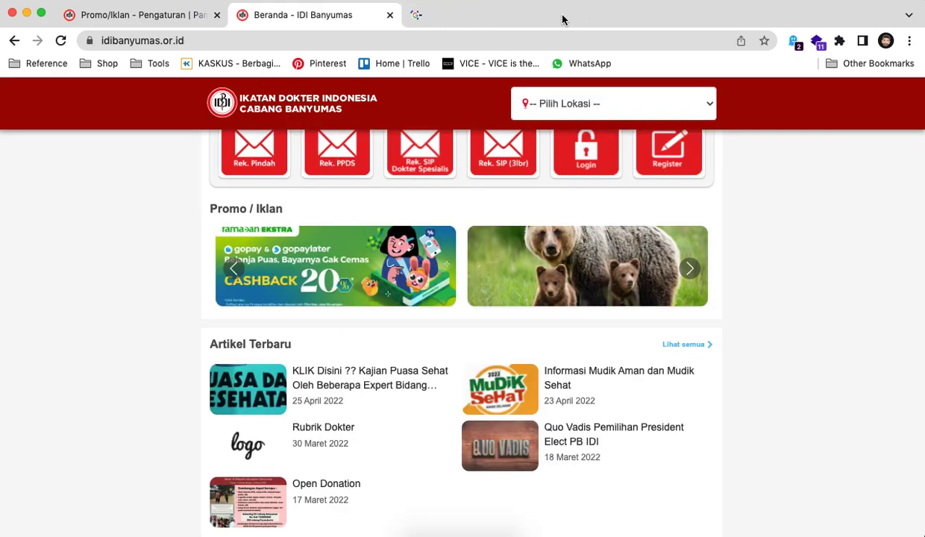
{"action": "left_click", "coordinate": [183, 18]}
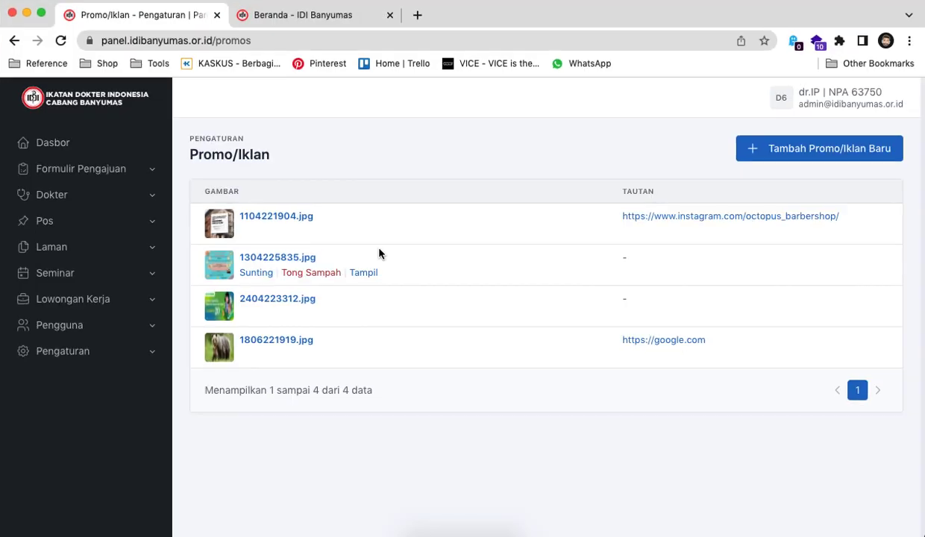
{"action": "mouse_move", "coordinate": [451, 399]}
{"action": "left_click", "coordinate": [254, 355]}
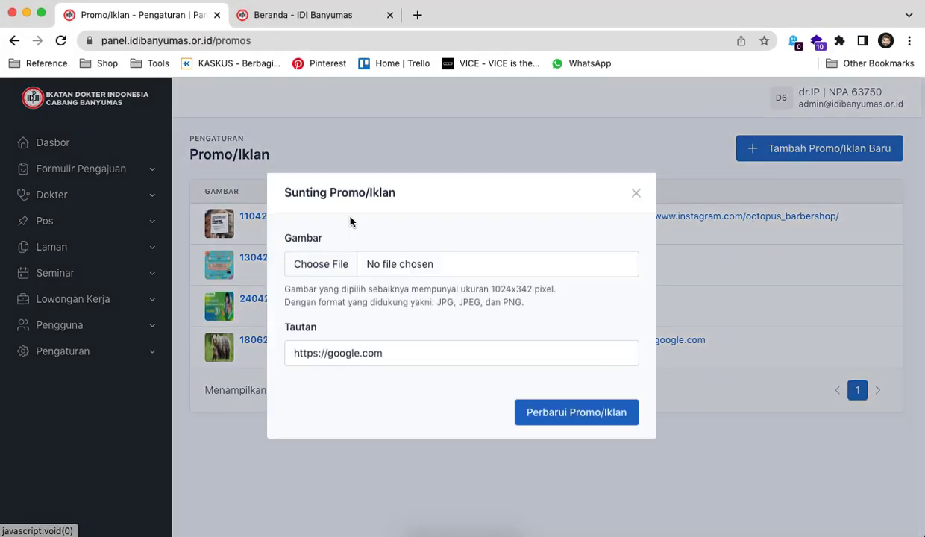
{"action": "double_click", "coordinate": [332, 357]}
{"action": "type", "text": "y"}
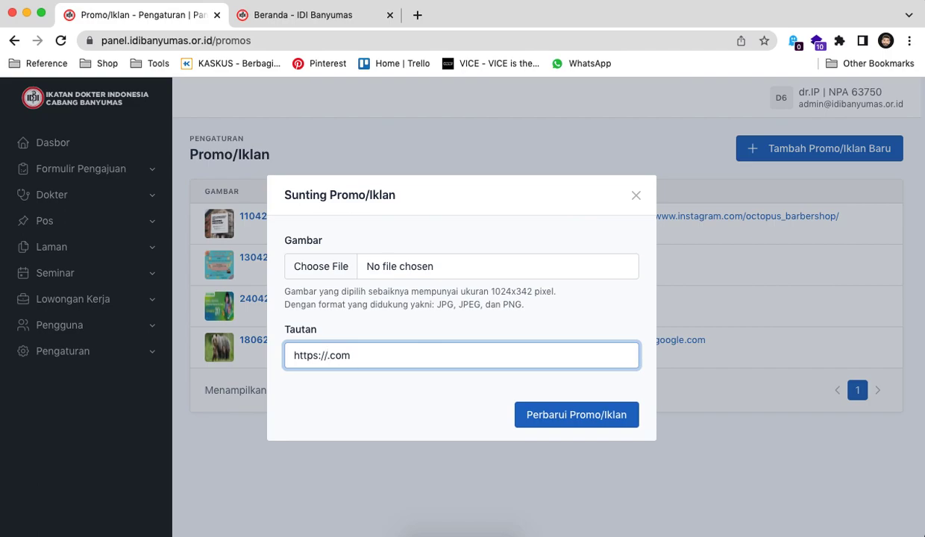
{"action": "left_click", "coordinate": [539, 417]}
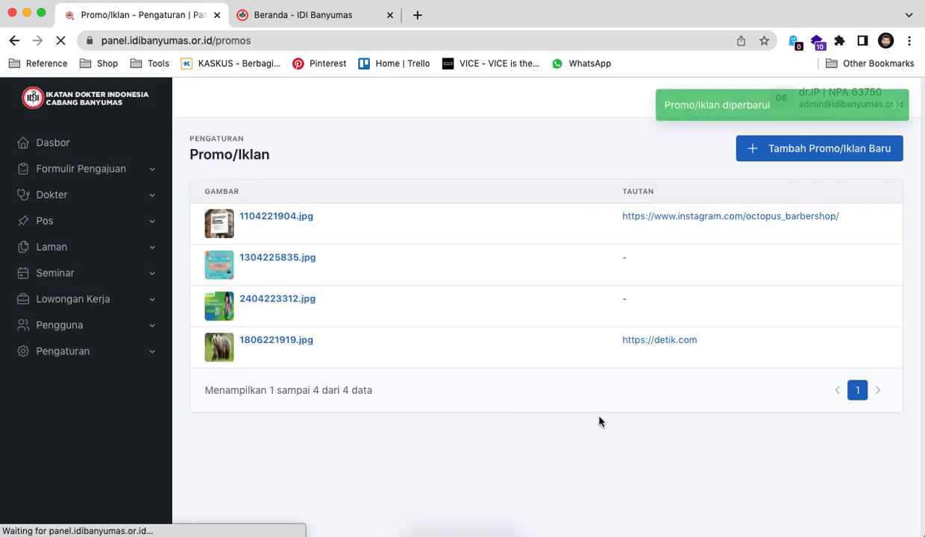
Recheck the edited bear promo's link from the public home page carousel, and close the page it opens.
{"action": "left_click", "coordinate": [355, 17]}
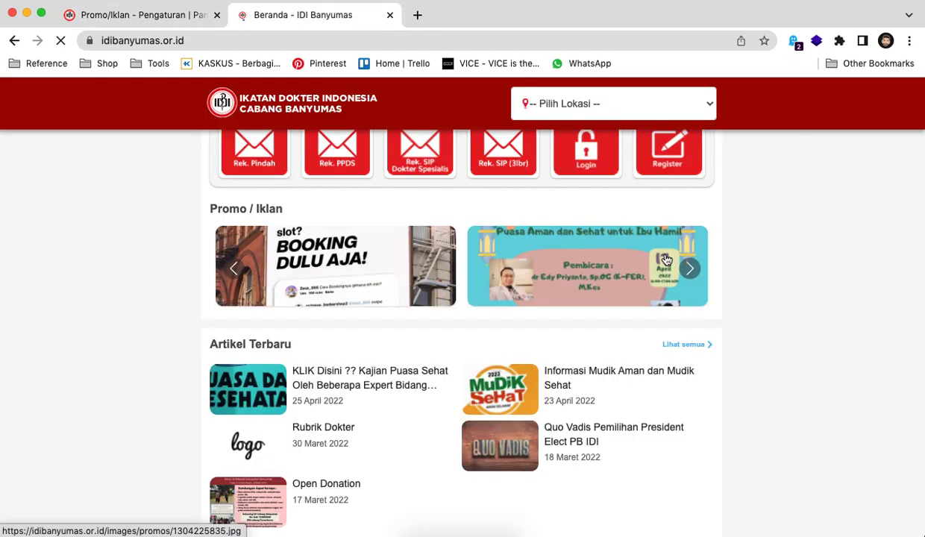
{"action": "scroll", "coordinate": [666, 259], "scroll_direction": "down", "scroll_amount": 1}
{"action": "left_click", "coordinate": [690, 228]}
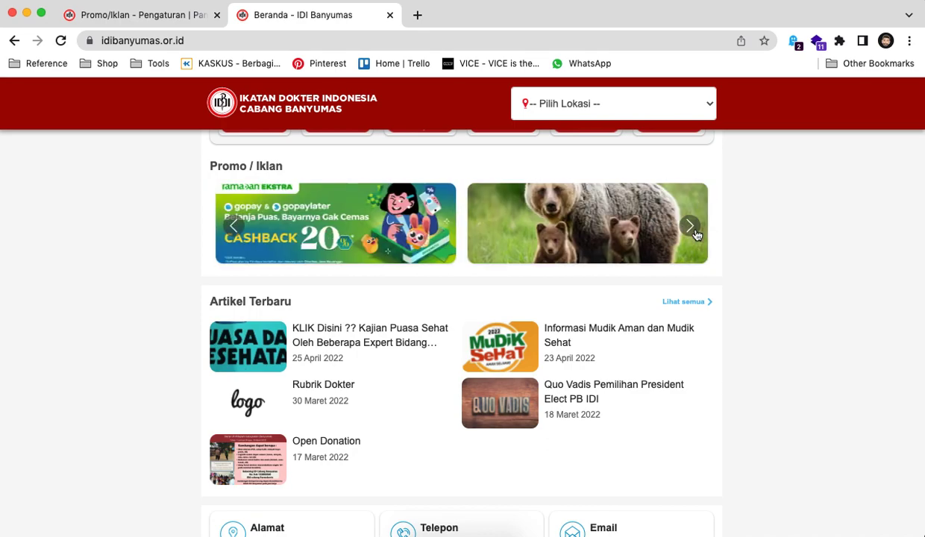
{"action": "left_click", "coordinate": [621, 228]}
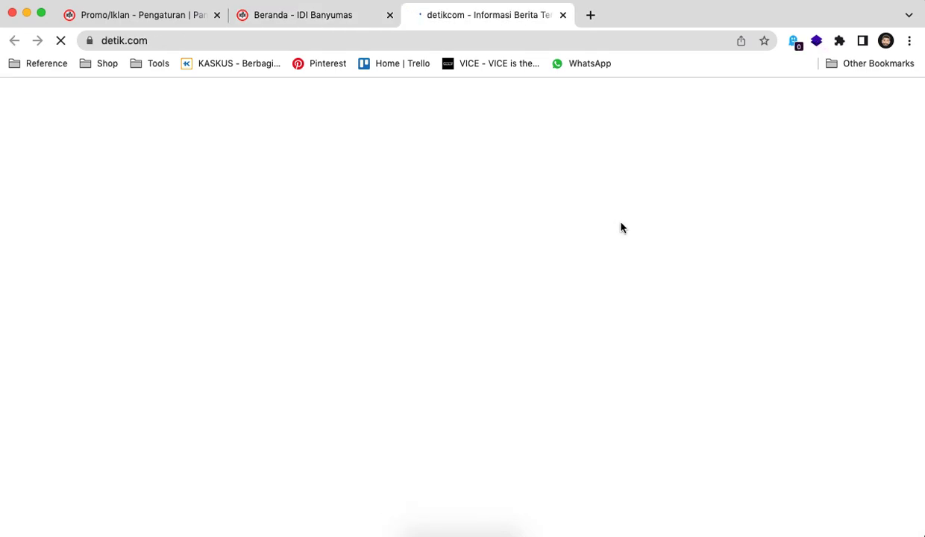
{"action": "left_click", "coordinate": [562, 14]}
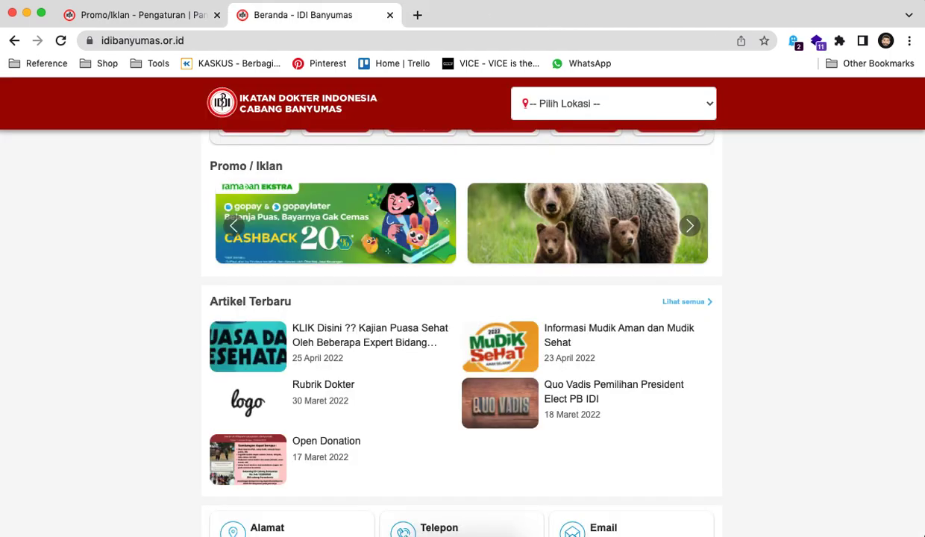
Return to the admin panel and permanently delete the bear promo from the Promo/Iklan list.
{"action": "left_click", "coordinate": [189, 17]}
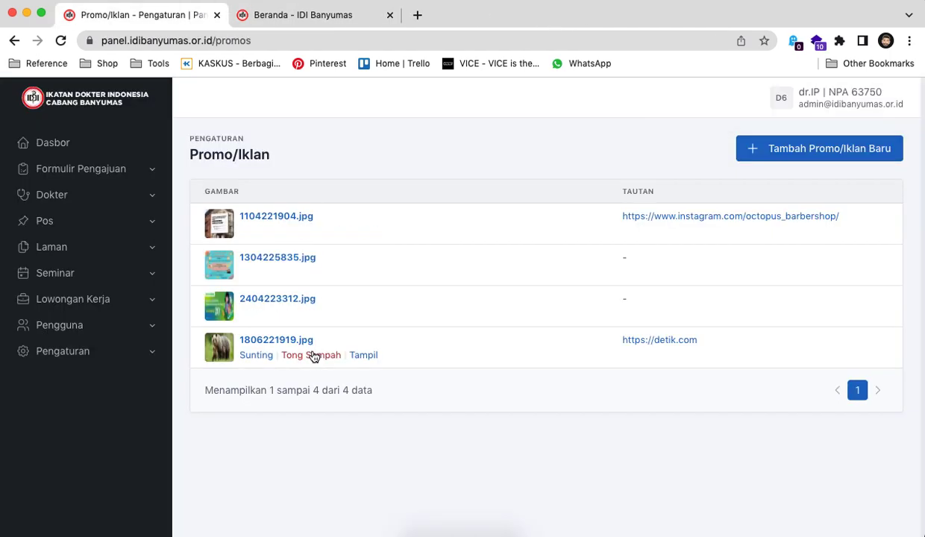
{"action": "left_click", "coordinate": [314, 355]}
{"action": "left_click", "coordinate": [575, 161]}
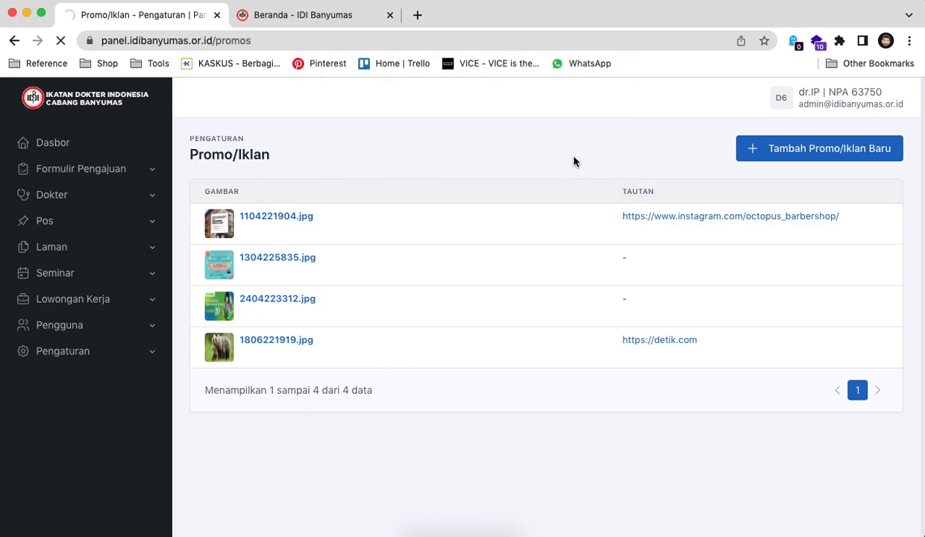
Open the Sliders settings, and change the heading in the TextEdit note to "Pengaturan Sliders Utama.".
{"action": "left_click", "coordinate": [128, 352]}
{"action": "left_click", "coordinate": [114, 409]}
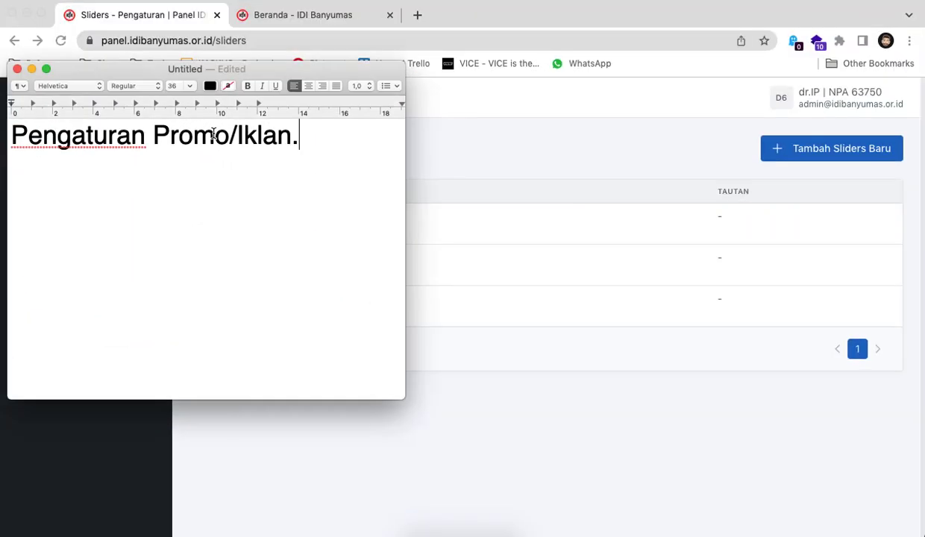
{"action": "left_click_drag", "start_coordinate": [153, 135], "coordinate": [228, 136]}
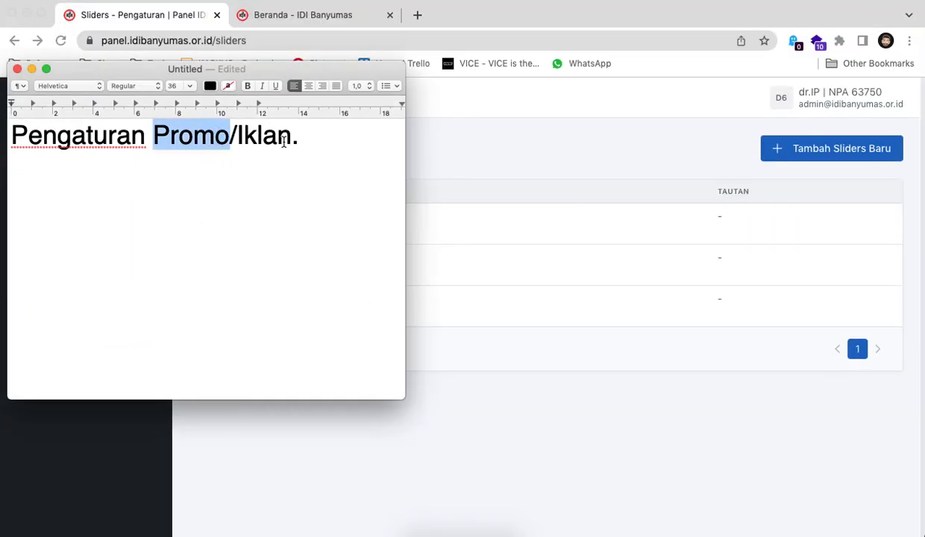
{"action": "left_click_drag", "start_coordinate": [283, 142], "coordinate": [291, 138]}
{"action": "type", "text": "Sldier"}
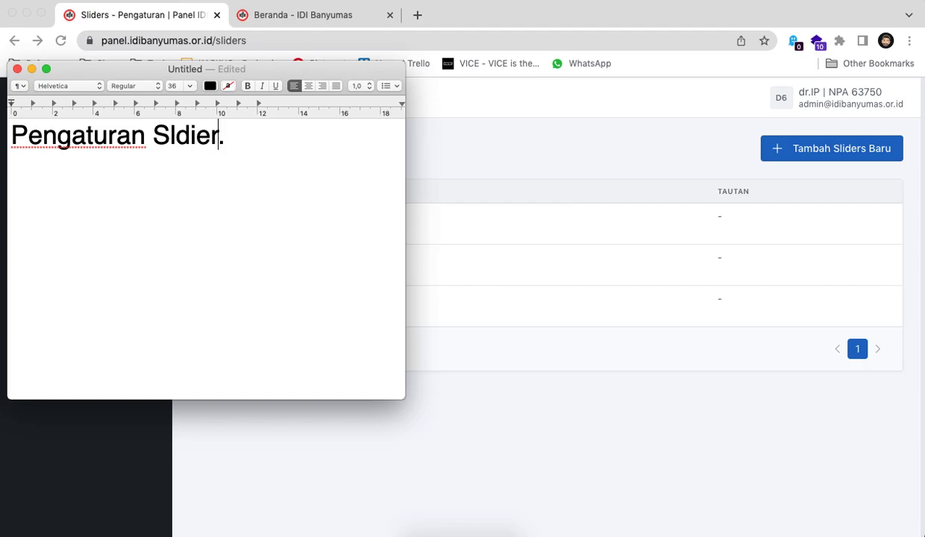
{"action": "key", "text": "BackSpace"}
{"action": "key", "text": "BackSpace"}
{"action": "type", "text": "iders Utama"}
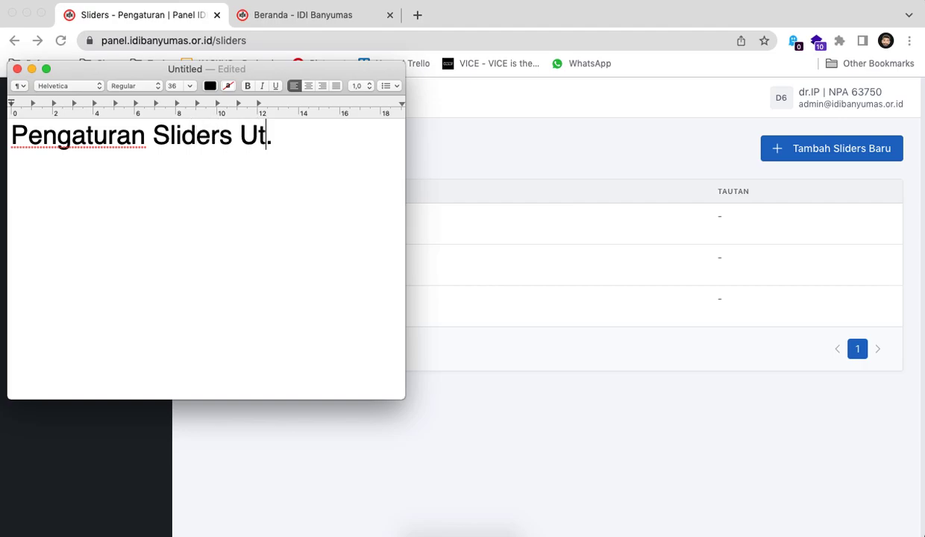
Back in Chrome, publish a new slider using the image protective-fe...800x420.jpg and the link path tentang-kami.
{"action": "left_click", "coordinate": [510, 127]}
{"action": "left_click", "coordinate": [822, 152]}
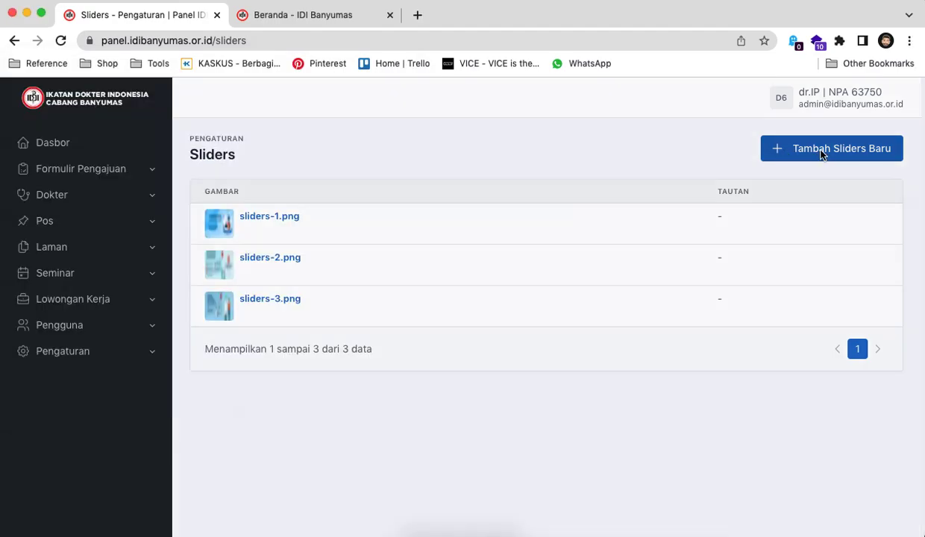
{"action": "left_click", "coordinate": [467, 262]}
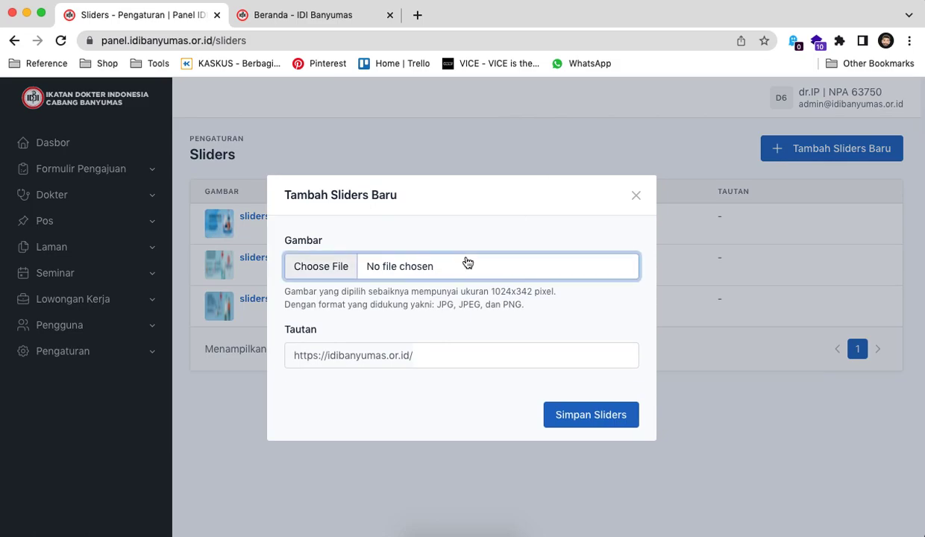
{"action": "double_click", "coordinate": [392, 218]}
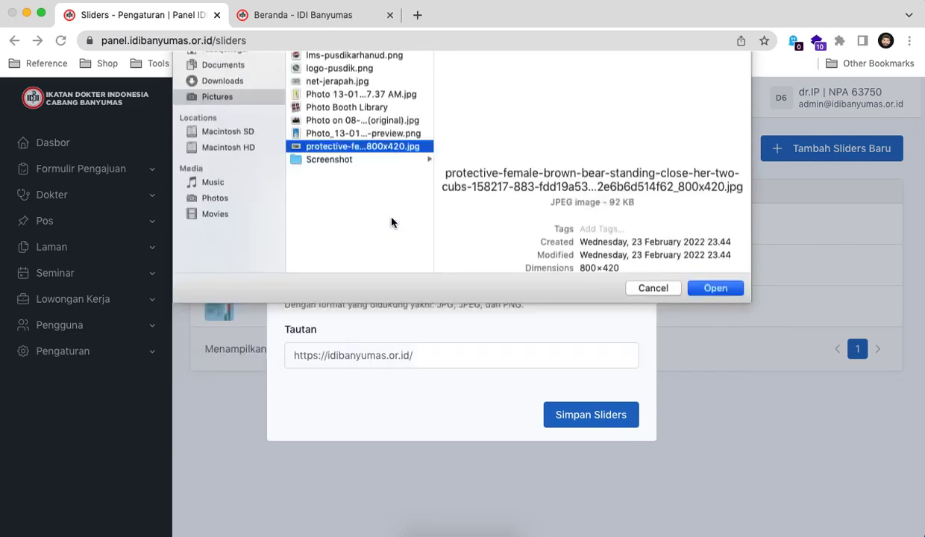
{"action": "left_click", "coordinate": [490, 364]}
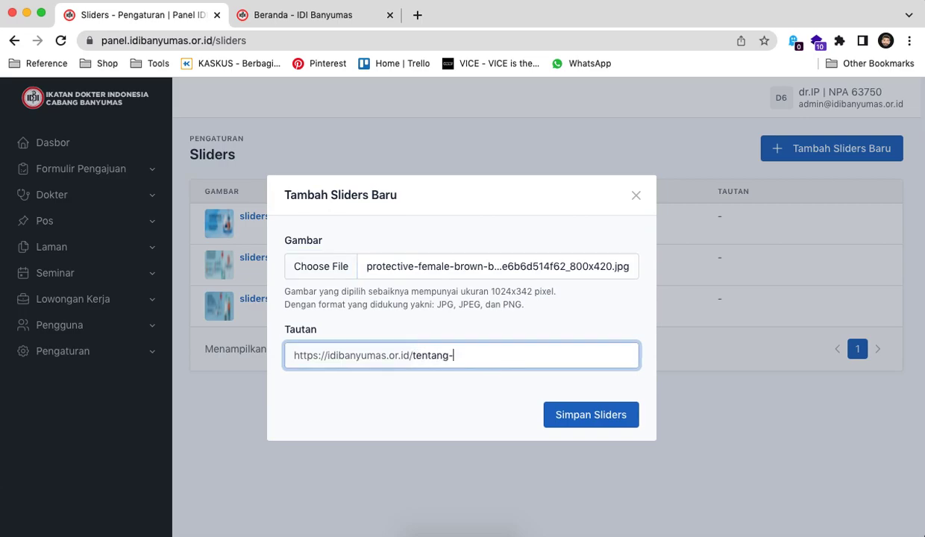
{"action": "left_click", "coordinate": [591, 410]}
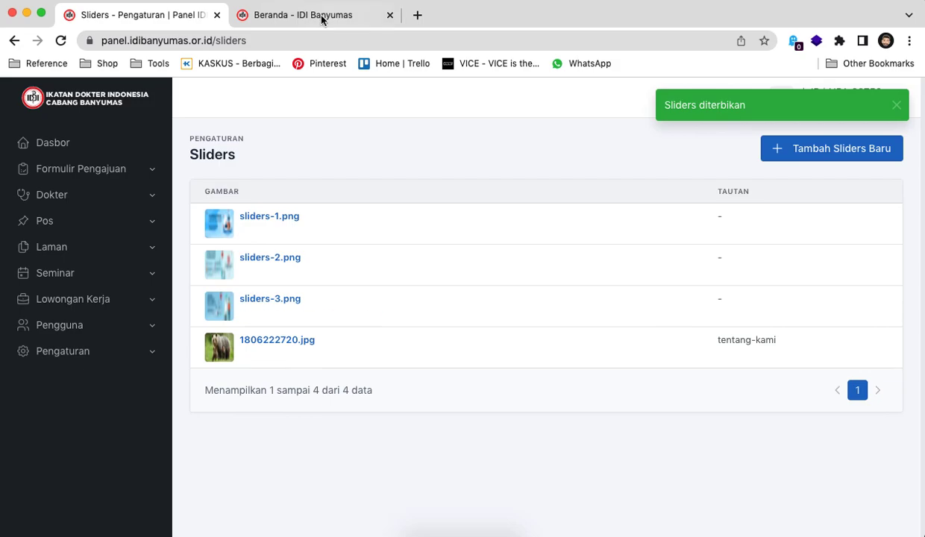
Reload the public home page, check the bear slide in the main slider, and test its link by viewing the page it opens.
{"action": "left_click", "coordinate": [302, 13]}
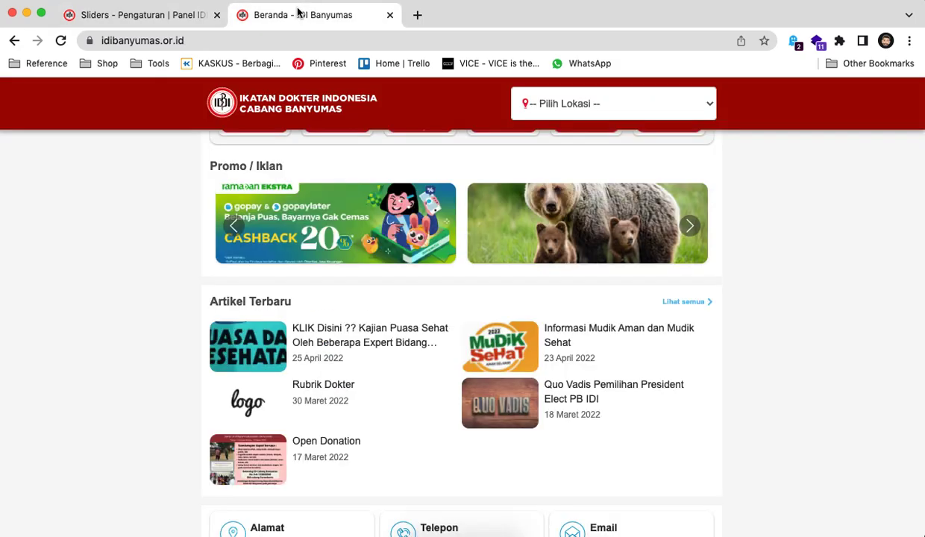
{"action": "scroll", "coordinate": [522, 179], "scroll_direction": "up", "scroll_amount": 10}
{"action": "scroll", "coordinate": [533, 184], "scroll_direction": "up", "scroll_amount": 5}
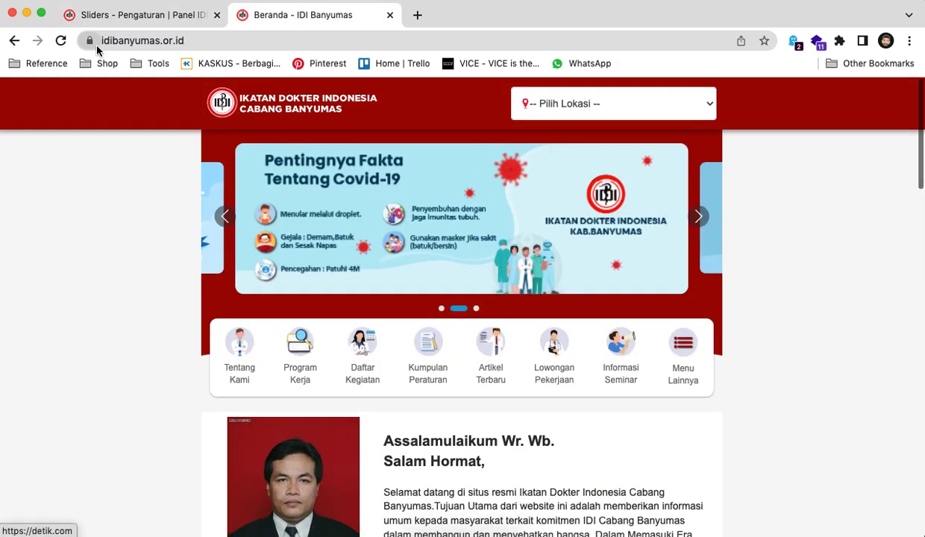
{"action": "left_click", "coordinate": [61, 42]}
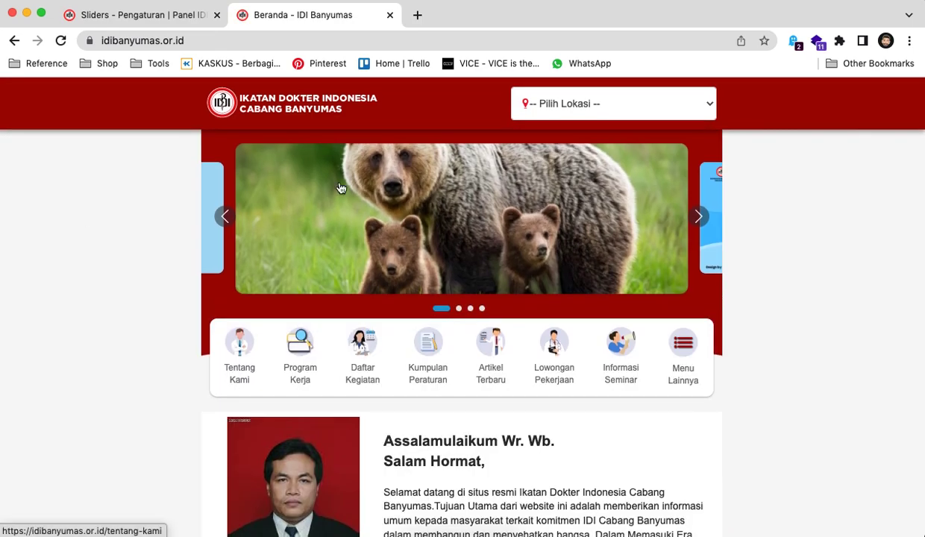
{"action": "left_click", "coordinate": [340, 188]}
{"action": "scroll", "coordinate": [340, 188], "scroll_direction": "down", "scroll_amount": 5}
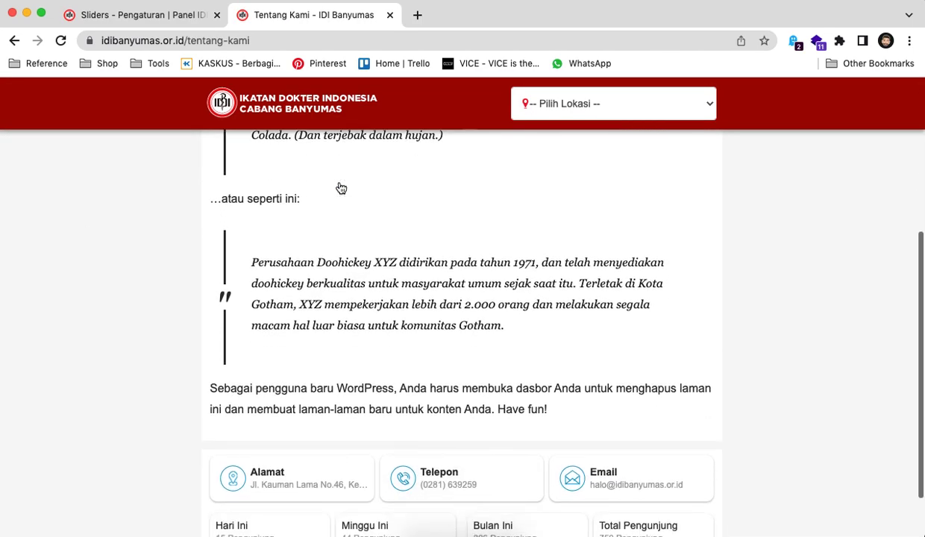
{"action": "scroll", "coordinate": [340, 188], "scroll_direction": "down", "scroll_amount": 2}
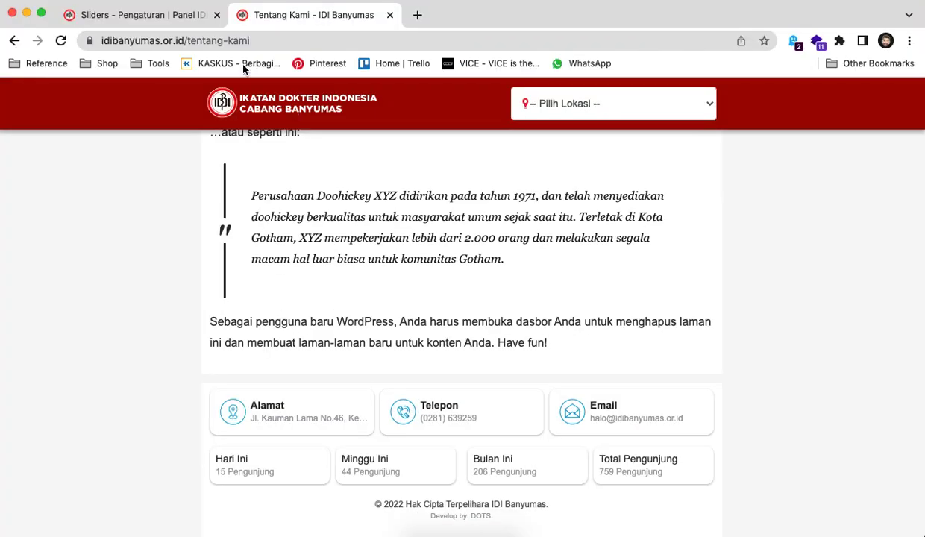
Return to the admin panel and delete the bear slider from the Sliders list.
{"action": "left_click", "coordinate": [186, 17]}
{"action": "mouse_move", "coordinate": [322, 355]}
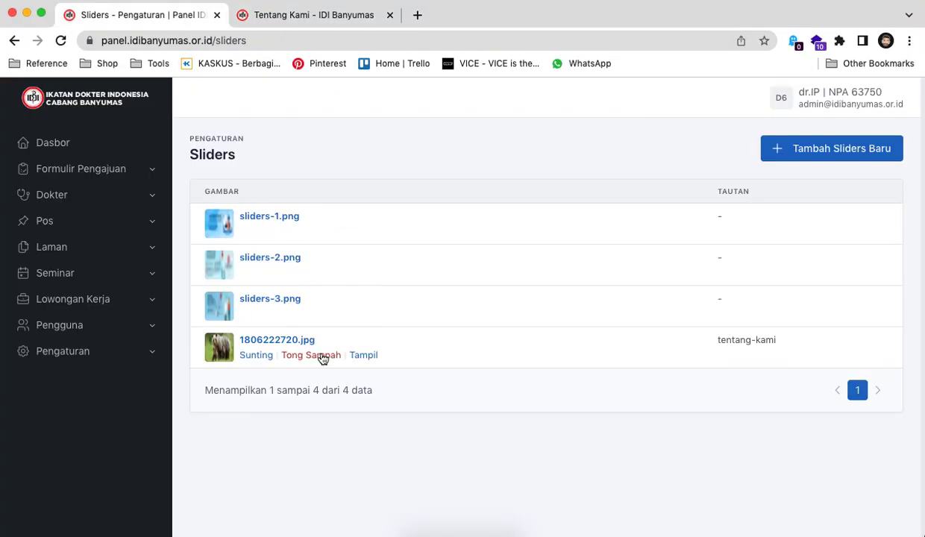
{"action": "left_click", "coordinate": [317, 356]}
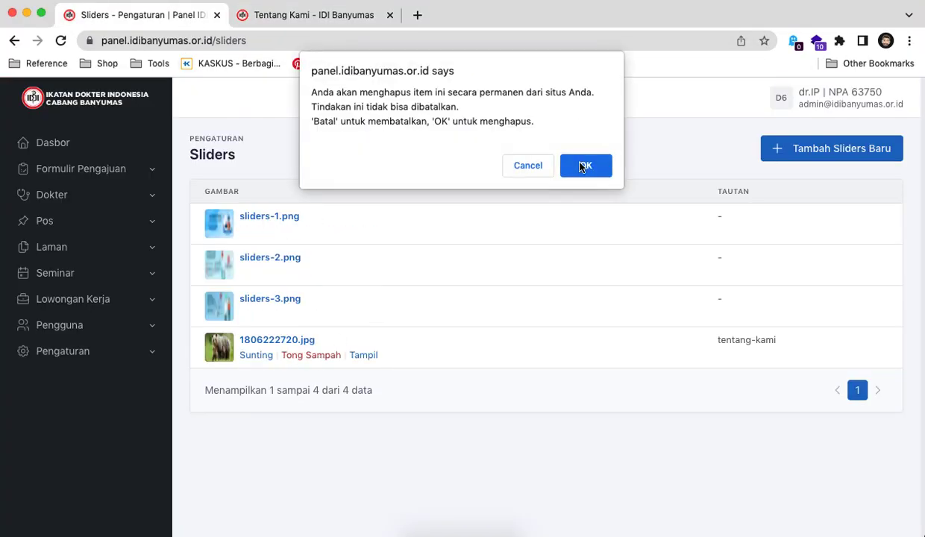